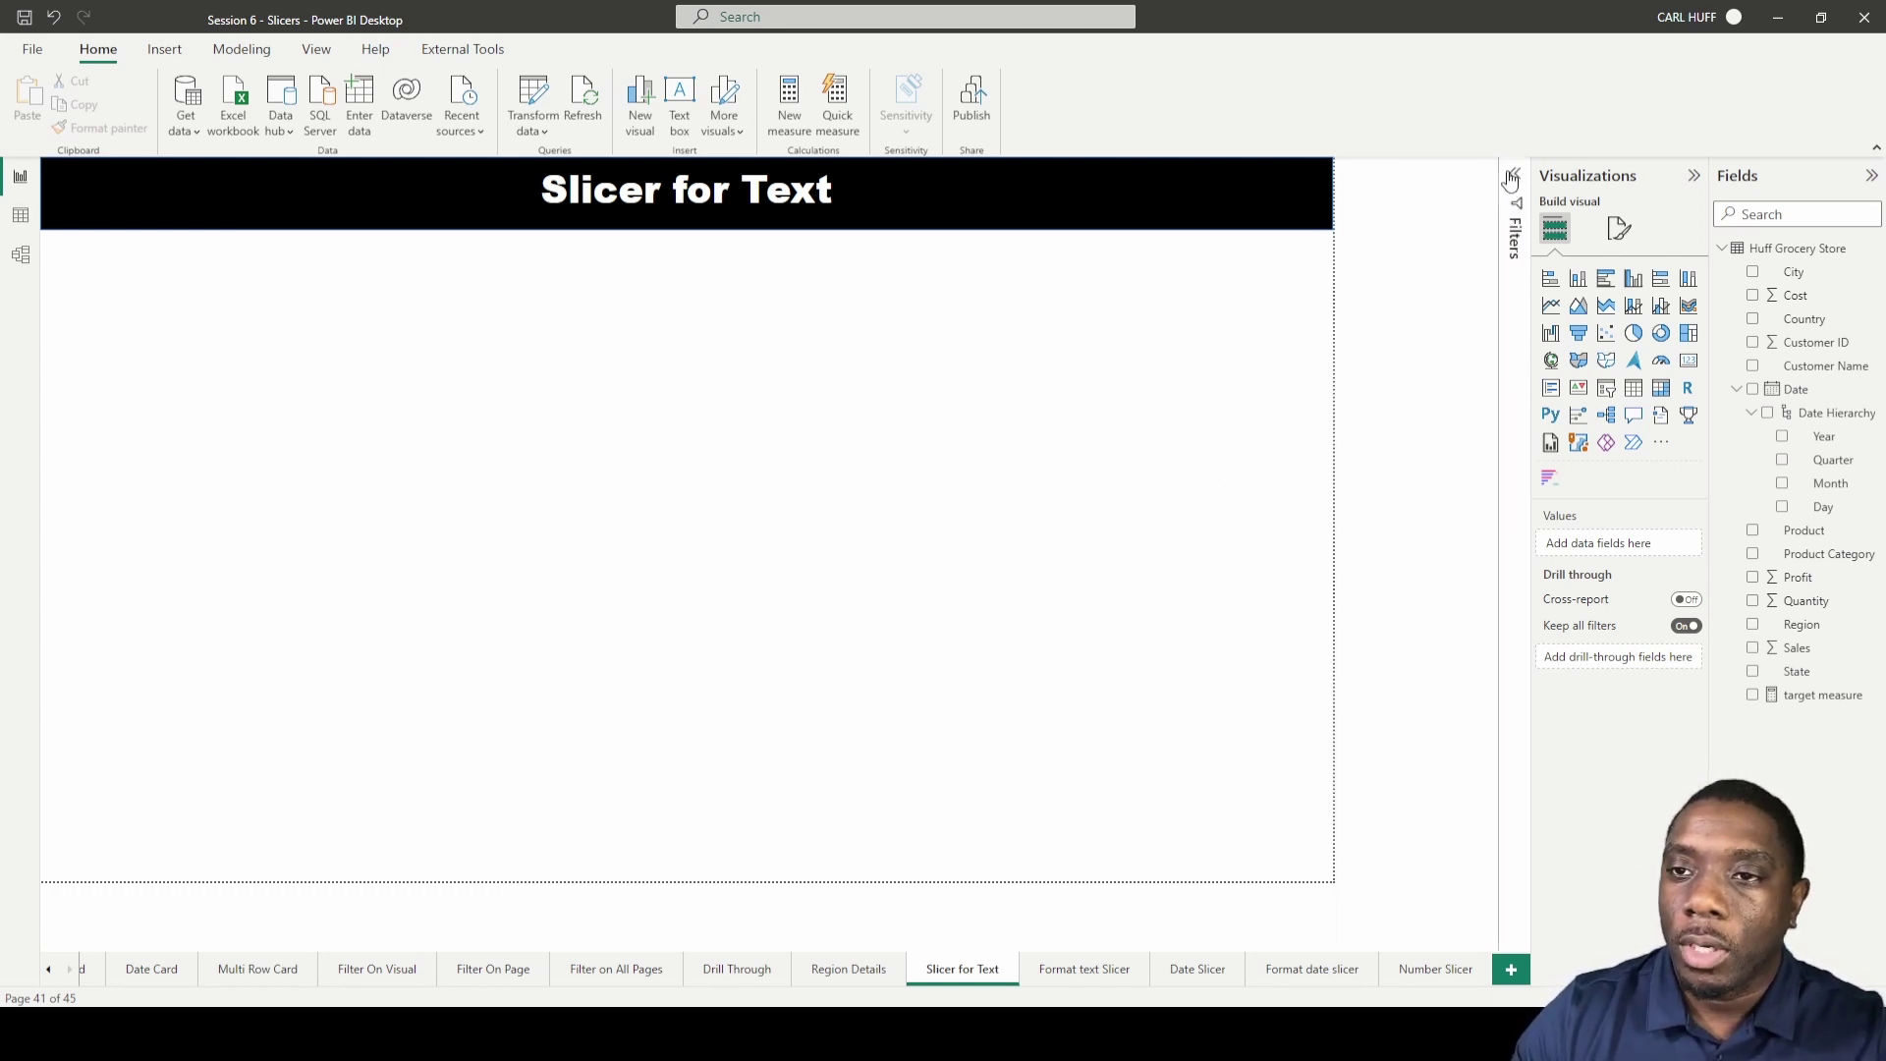
Collapse the Filters pane and insert a blank slicer on the Slicer for Text page
left_click(1513, 173)
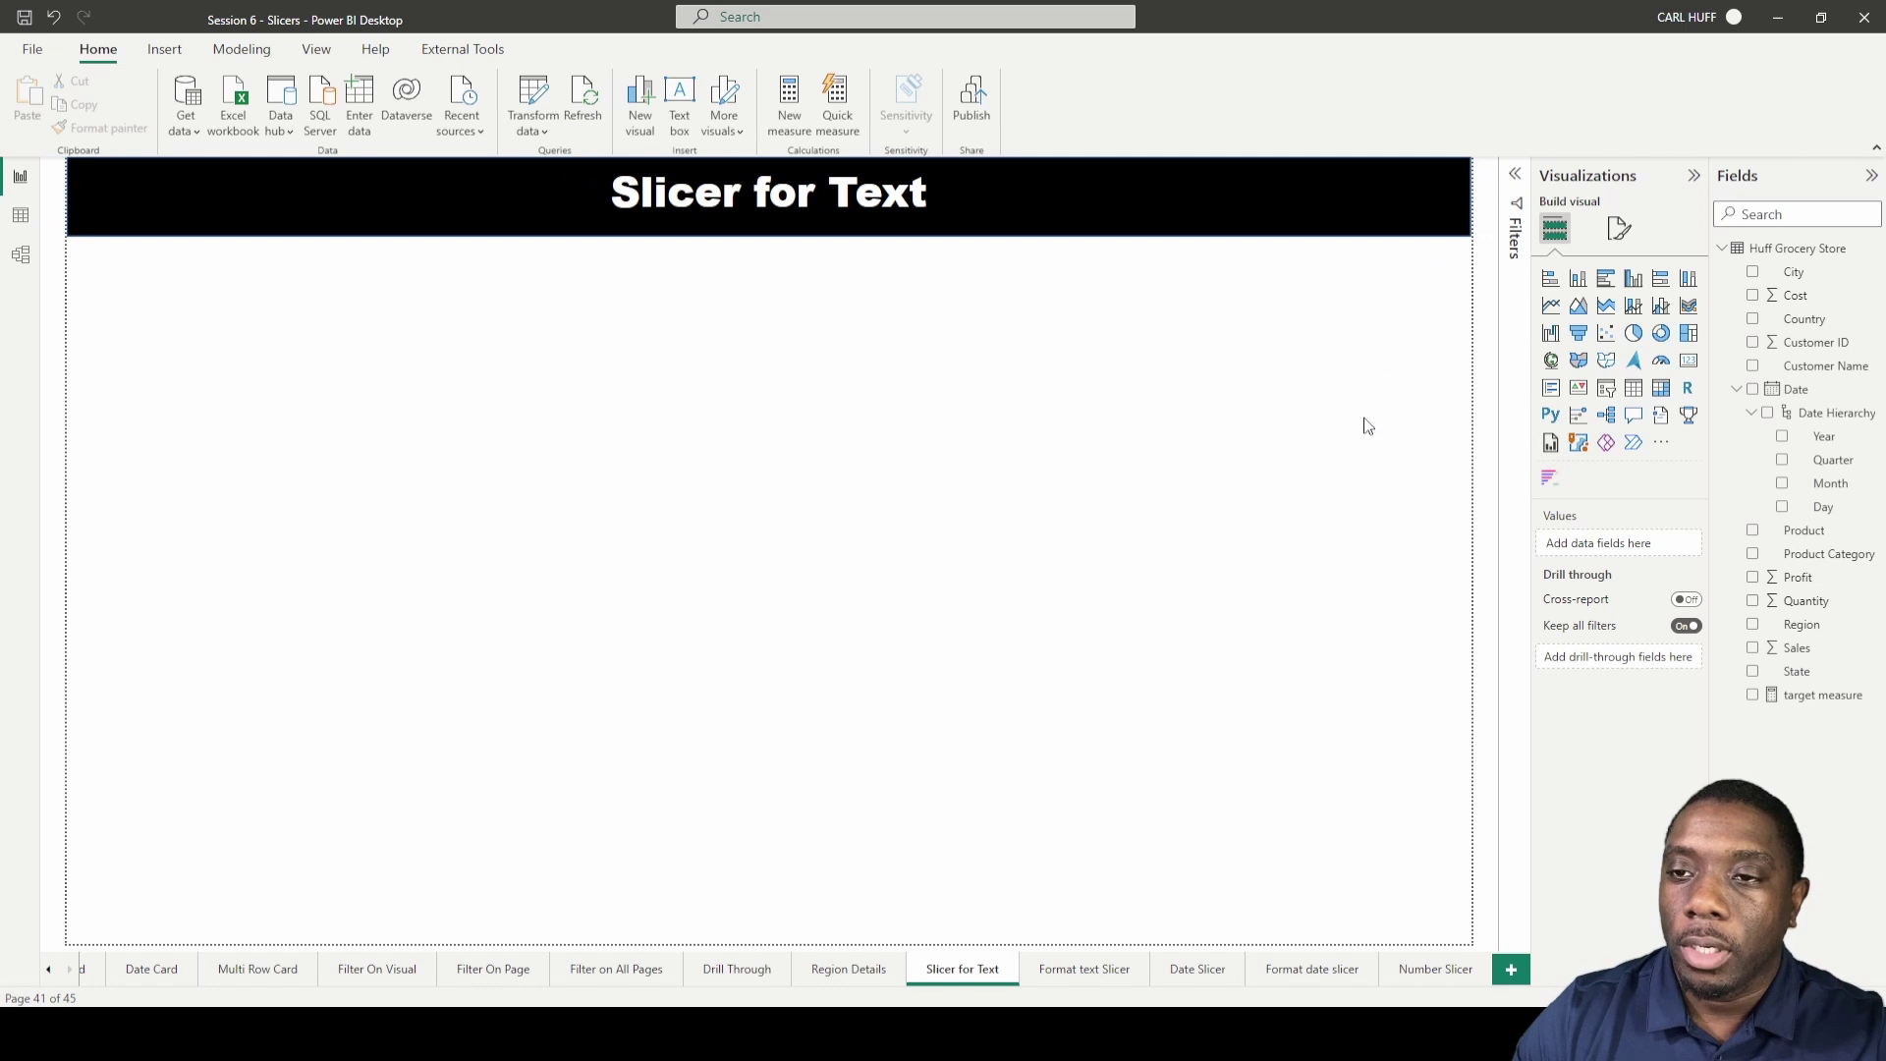
left_click(1604, 391)
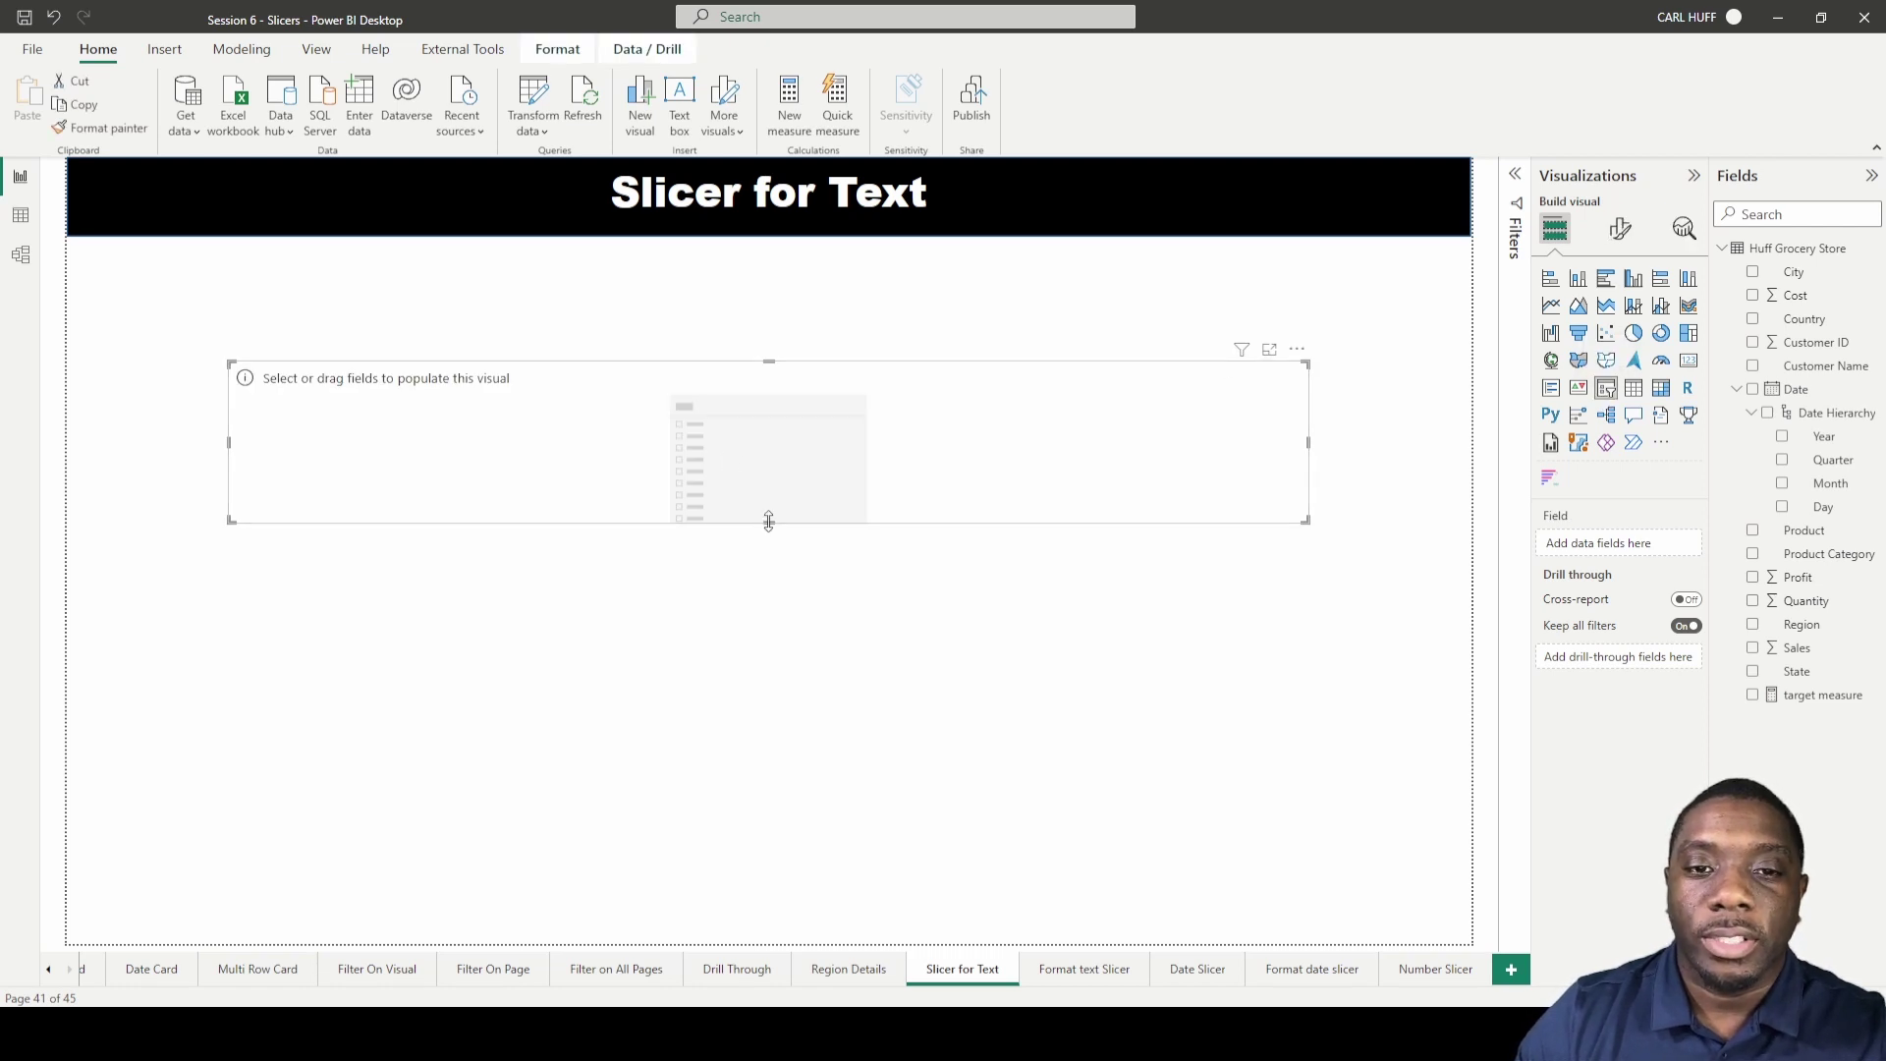
Resize the slicer into a tall box at the upper right and fill it with Product Category
left_click_drag(769, 521, 747, 832)
left_click_drag(227, 362, 982, 307)
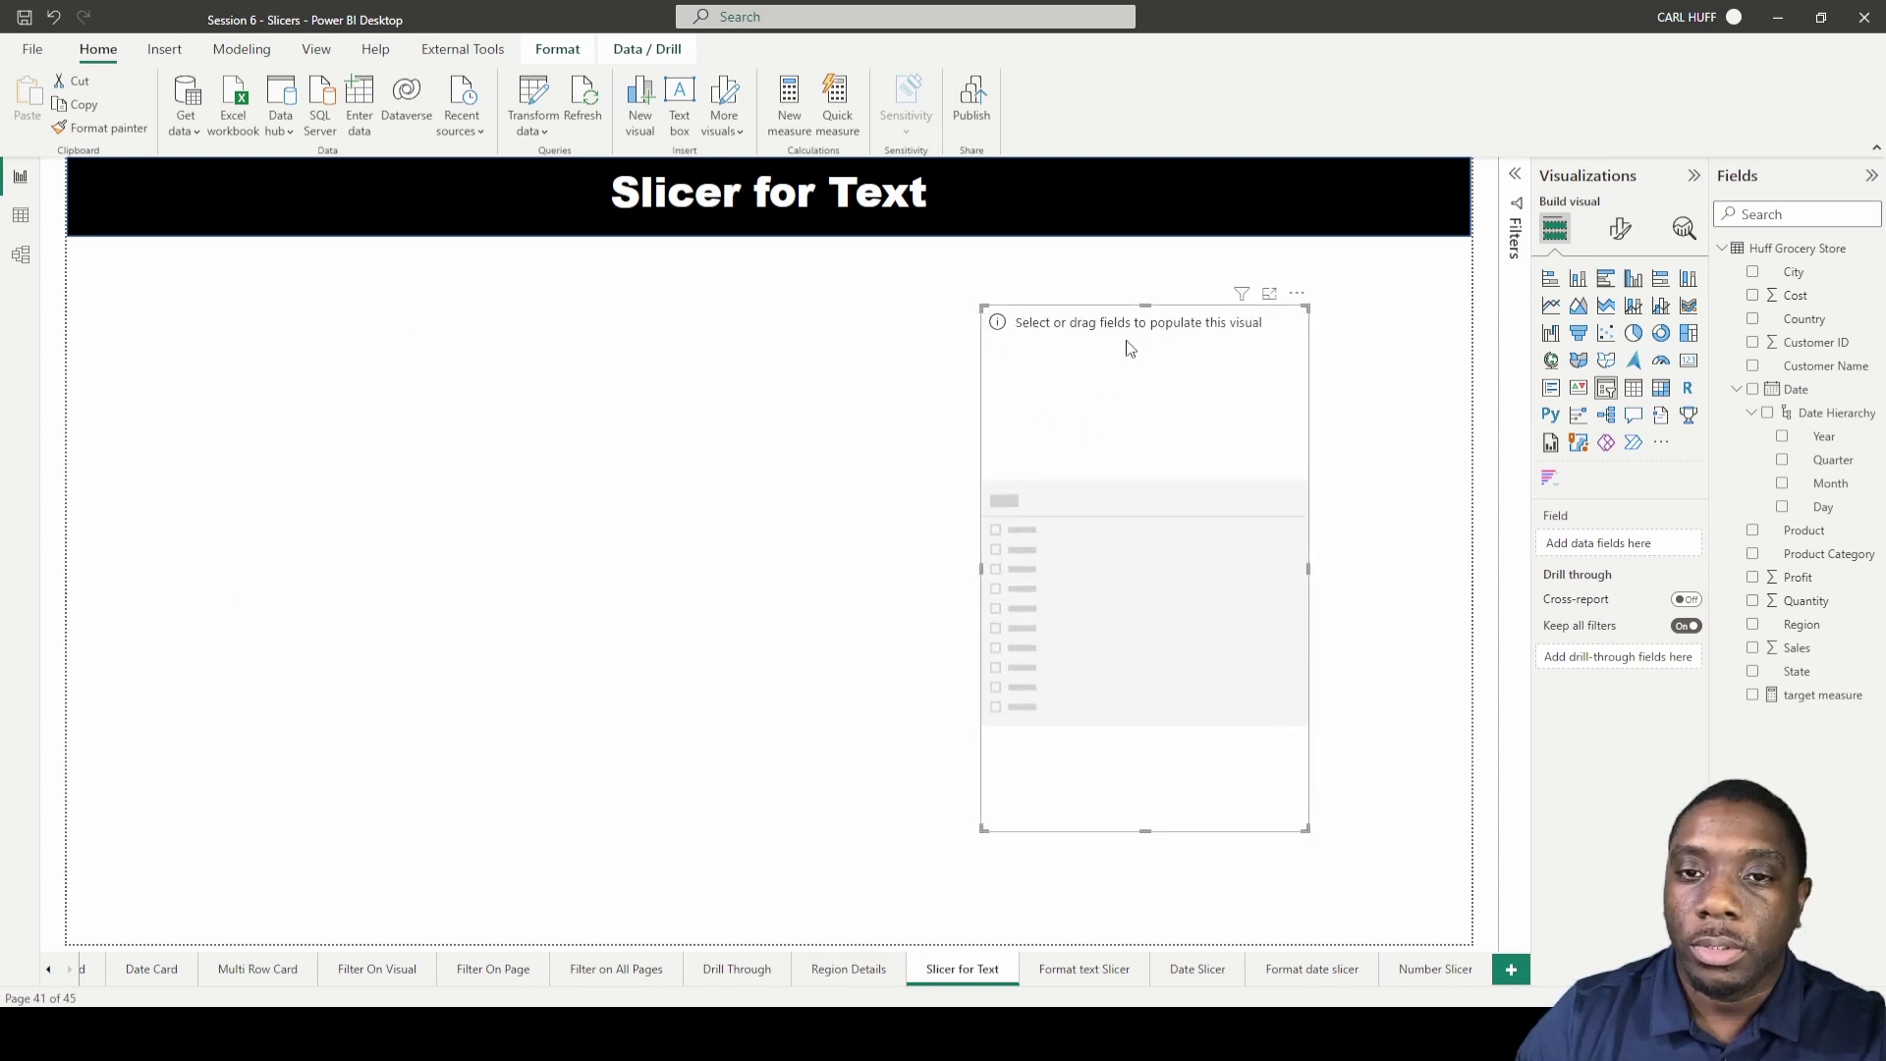
mouse_move(1159, 324)
left_mouse_down()
mouse_move(1228, 312)
mouse_move(1191, 310)
left_mouse_up()
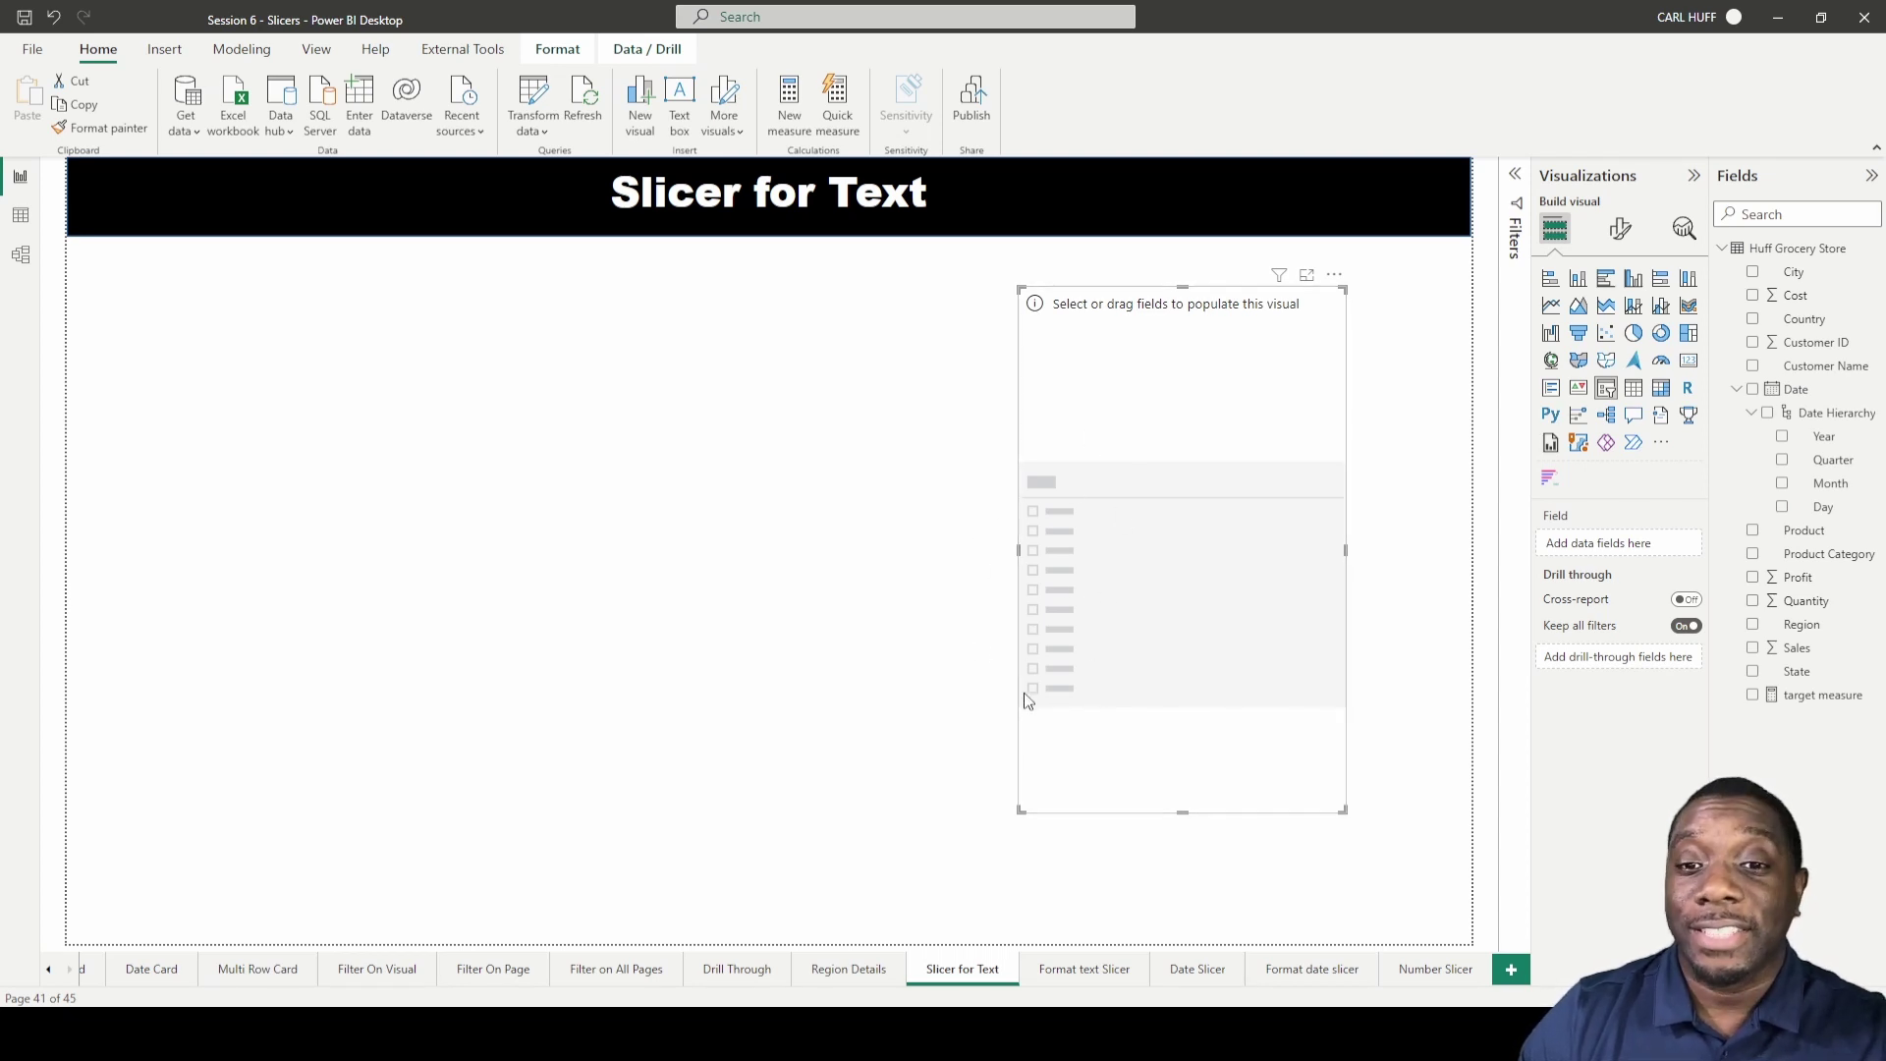
left_click(1752, 555)
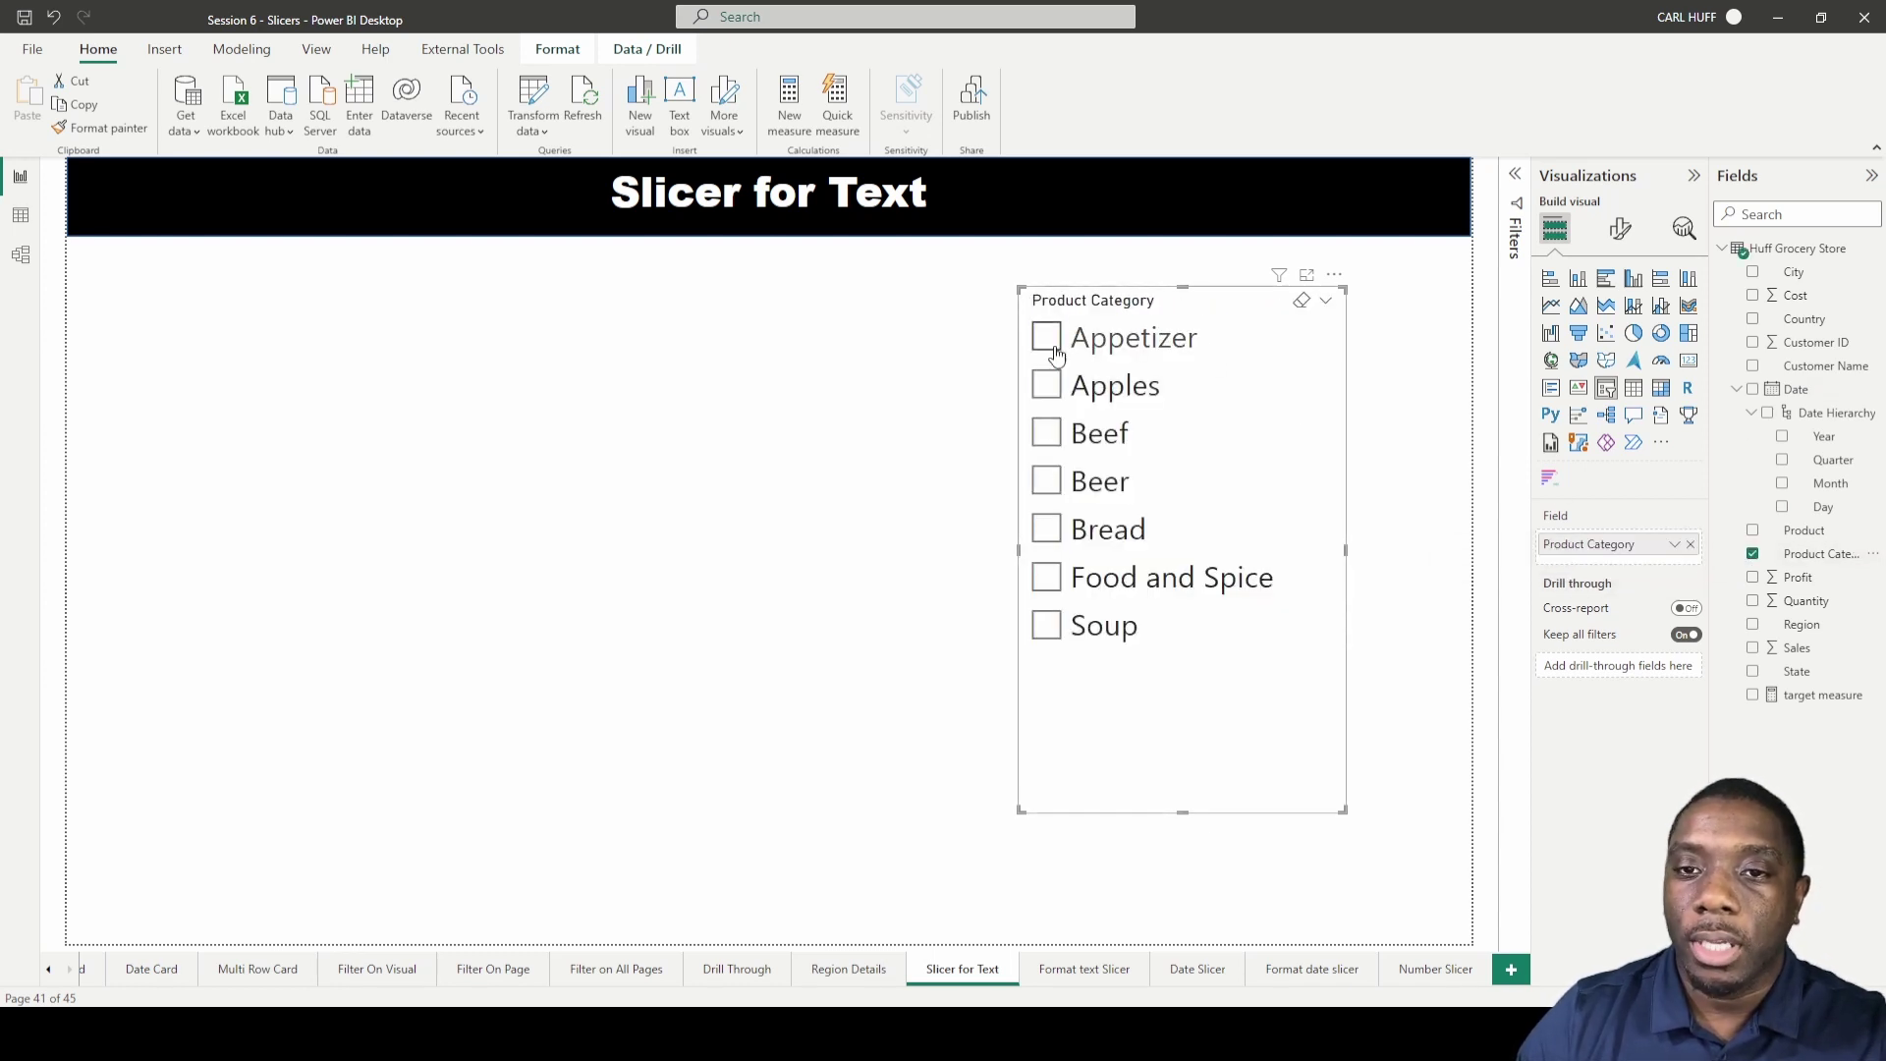
left_click(358, 452)
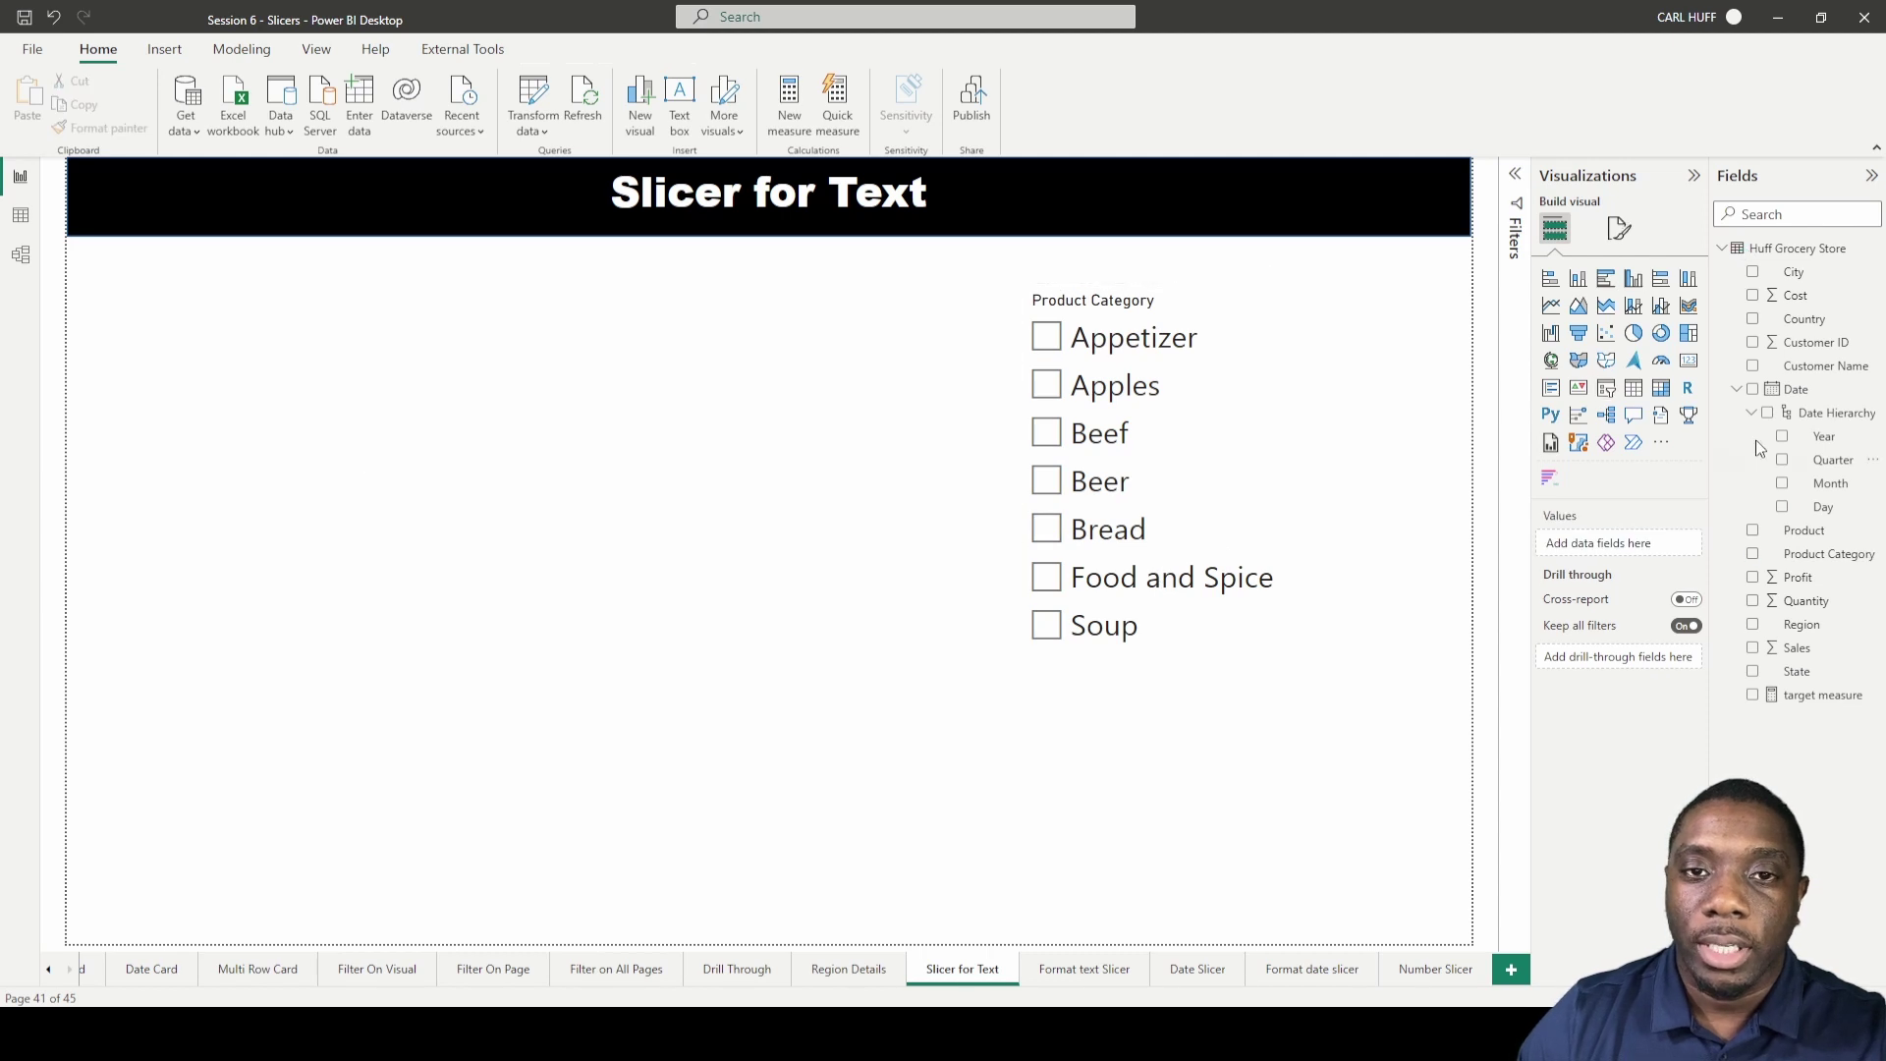
Add a narrow table of Product names to the left of the Product Category slicer
left_click(1633, 388)
left_click_drag(1016, 809, 598, 836)
left_click_drag(469, 303, 658, 292)
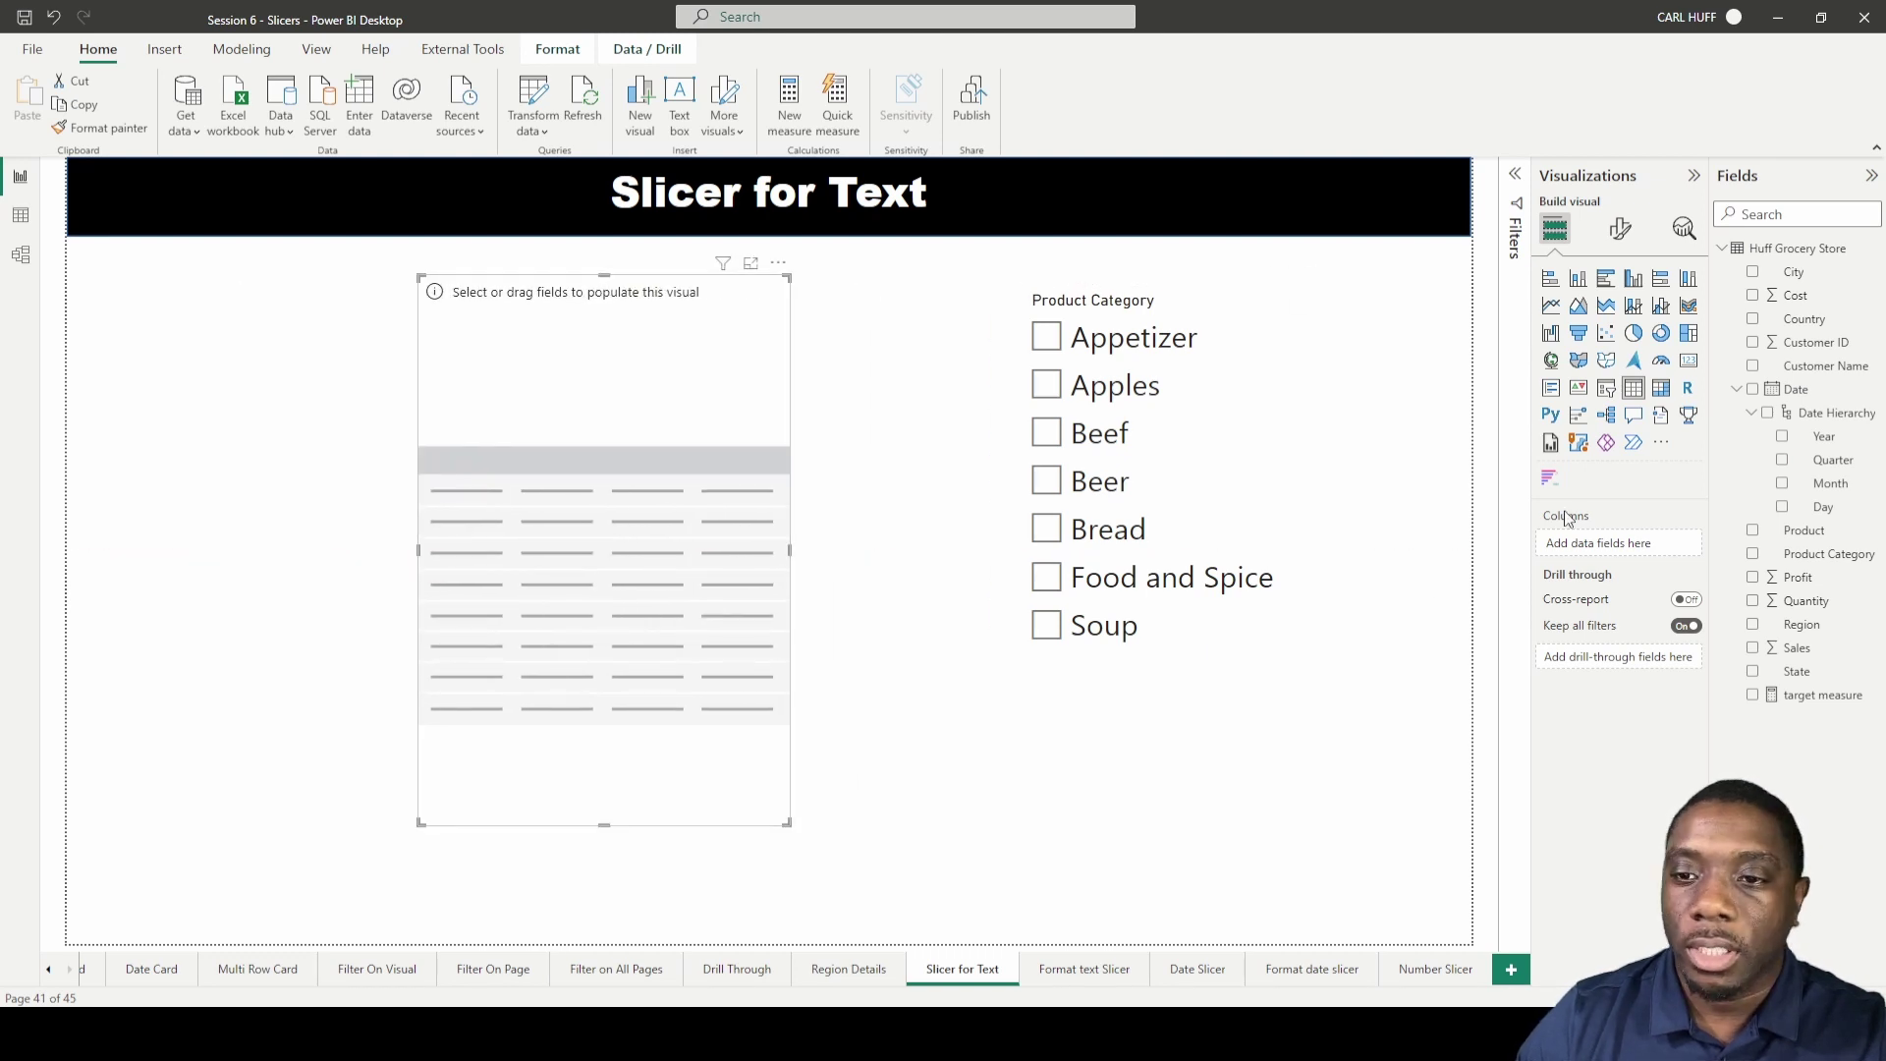
left_click(1752, 530)
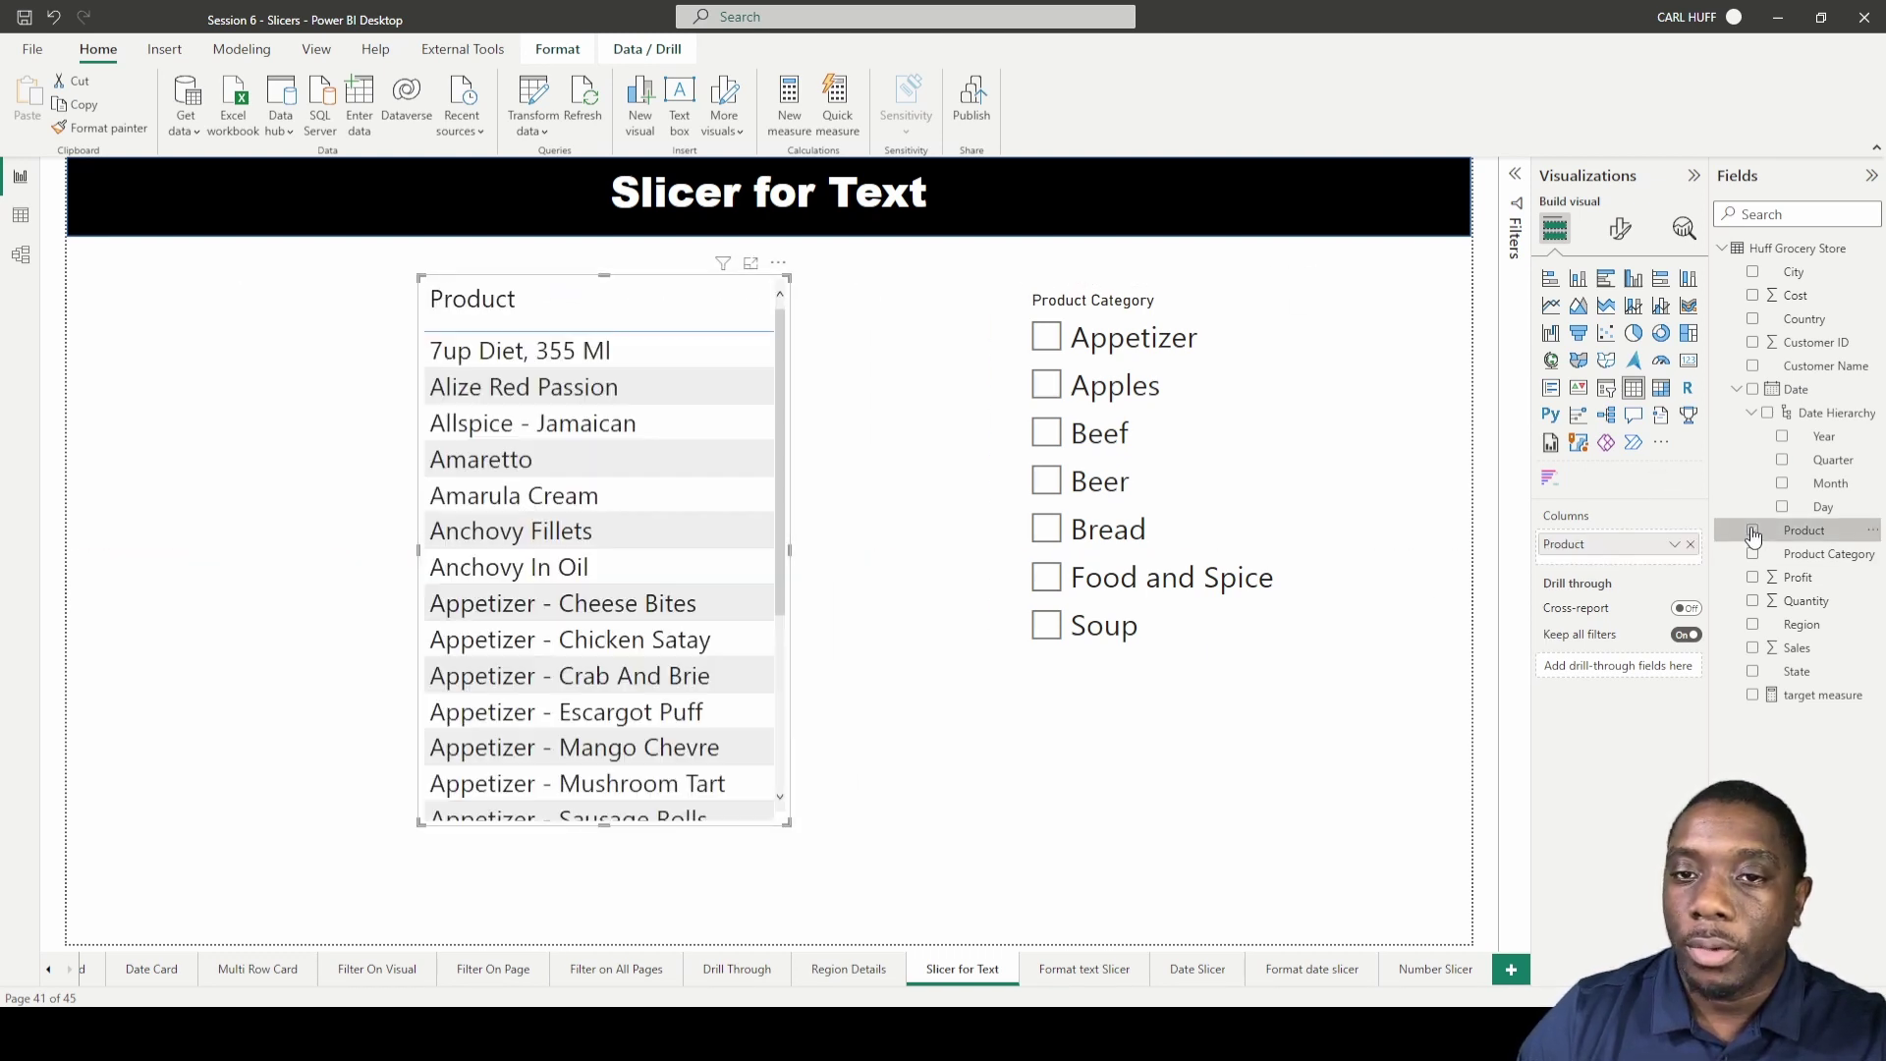
scroll(724, 365, "down", 10)
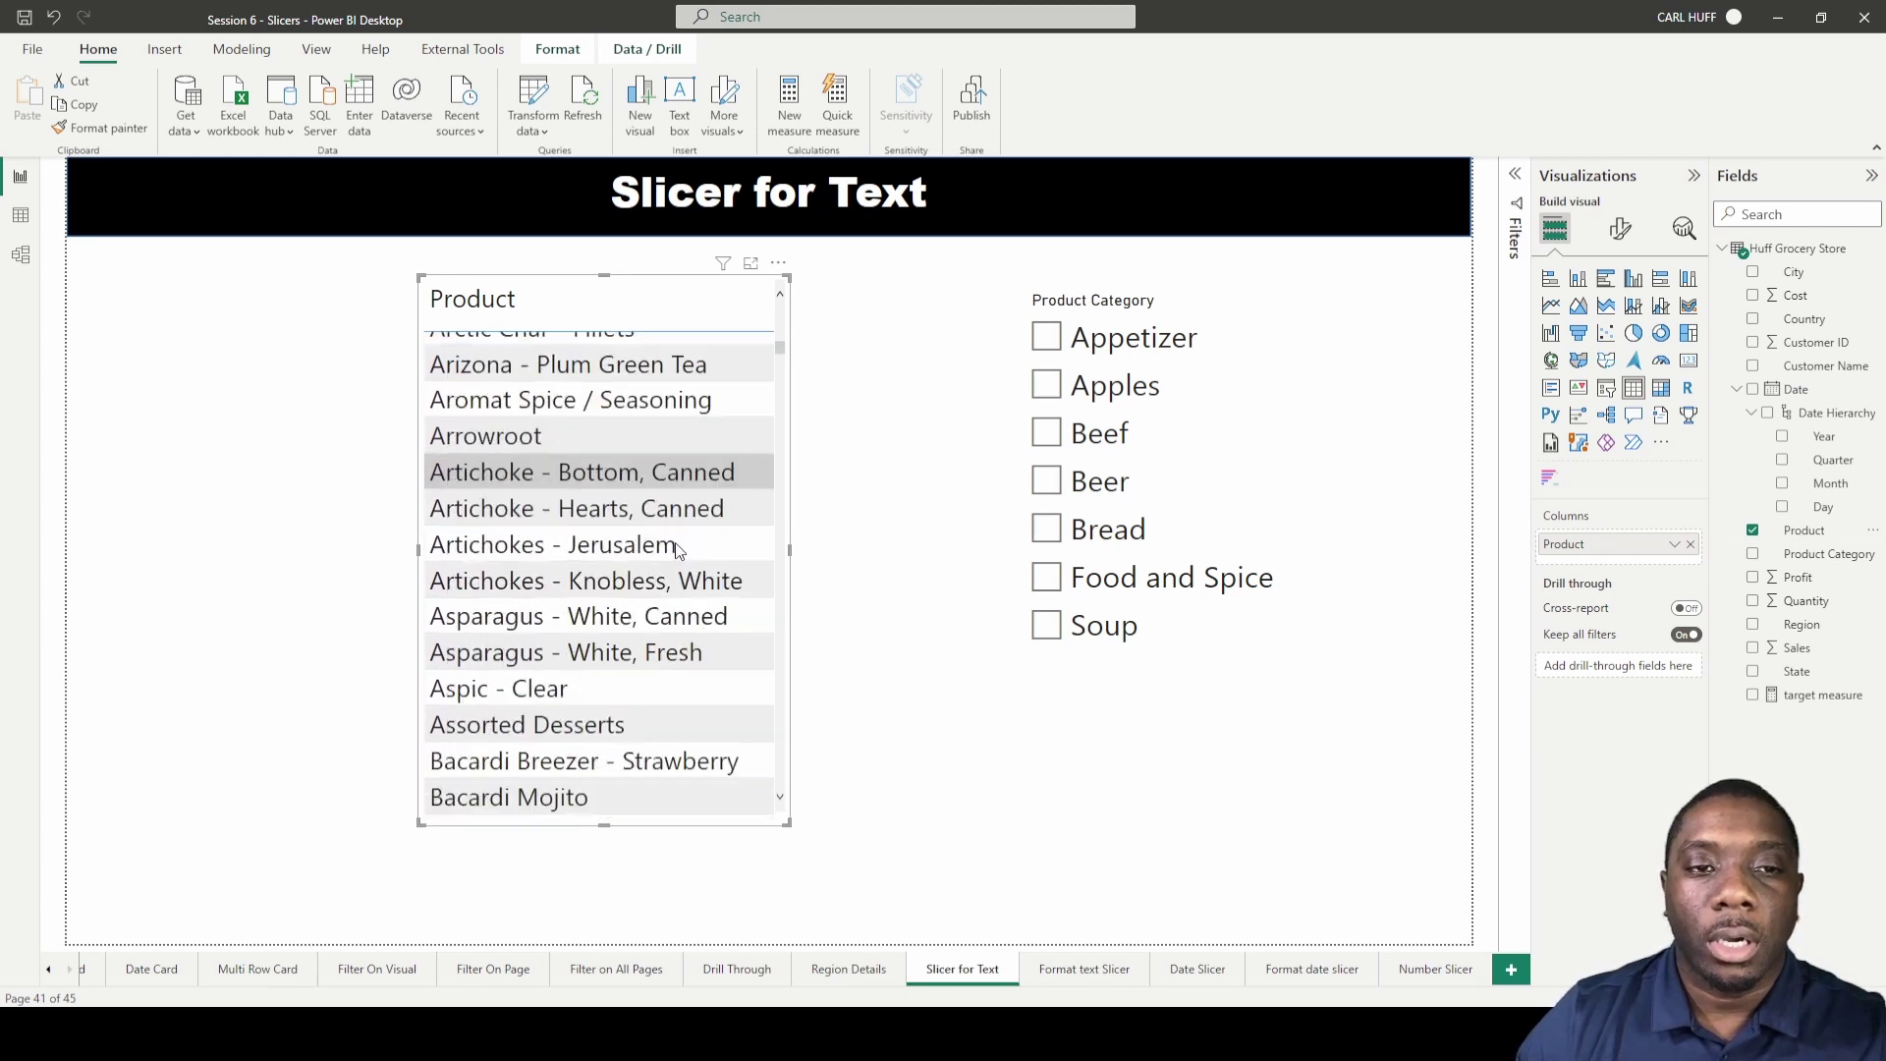
left_click_drag(782, 346, 762, 298)
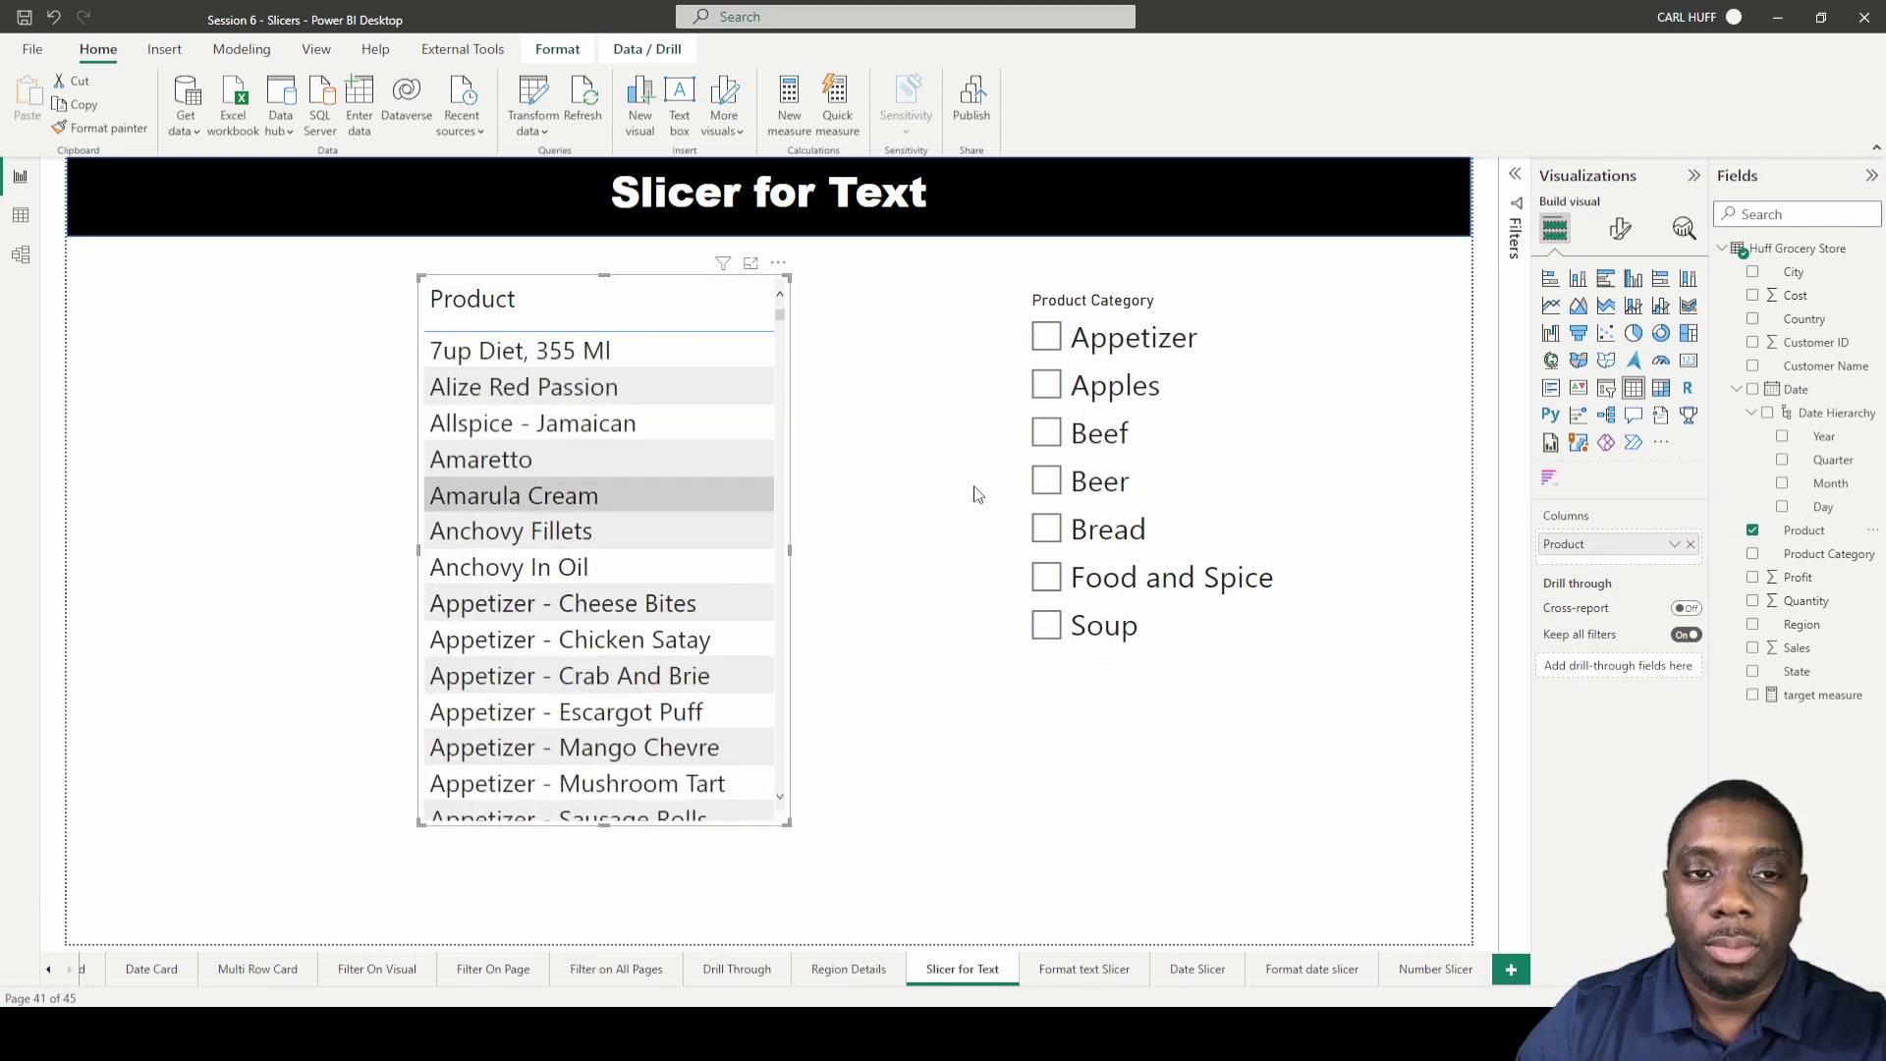
left_click(1152, 407)
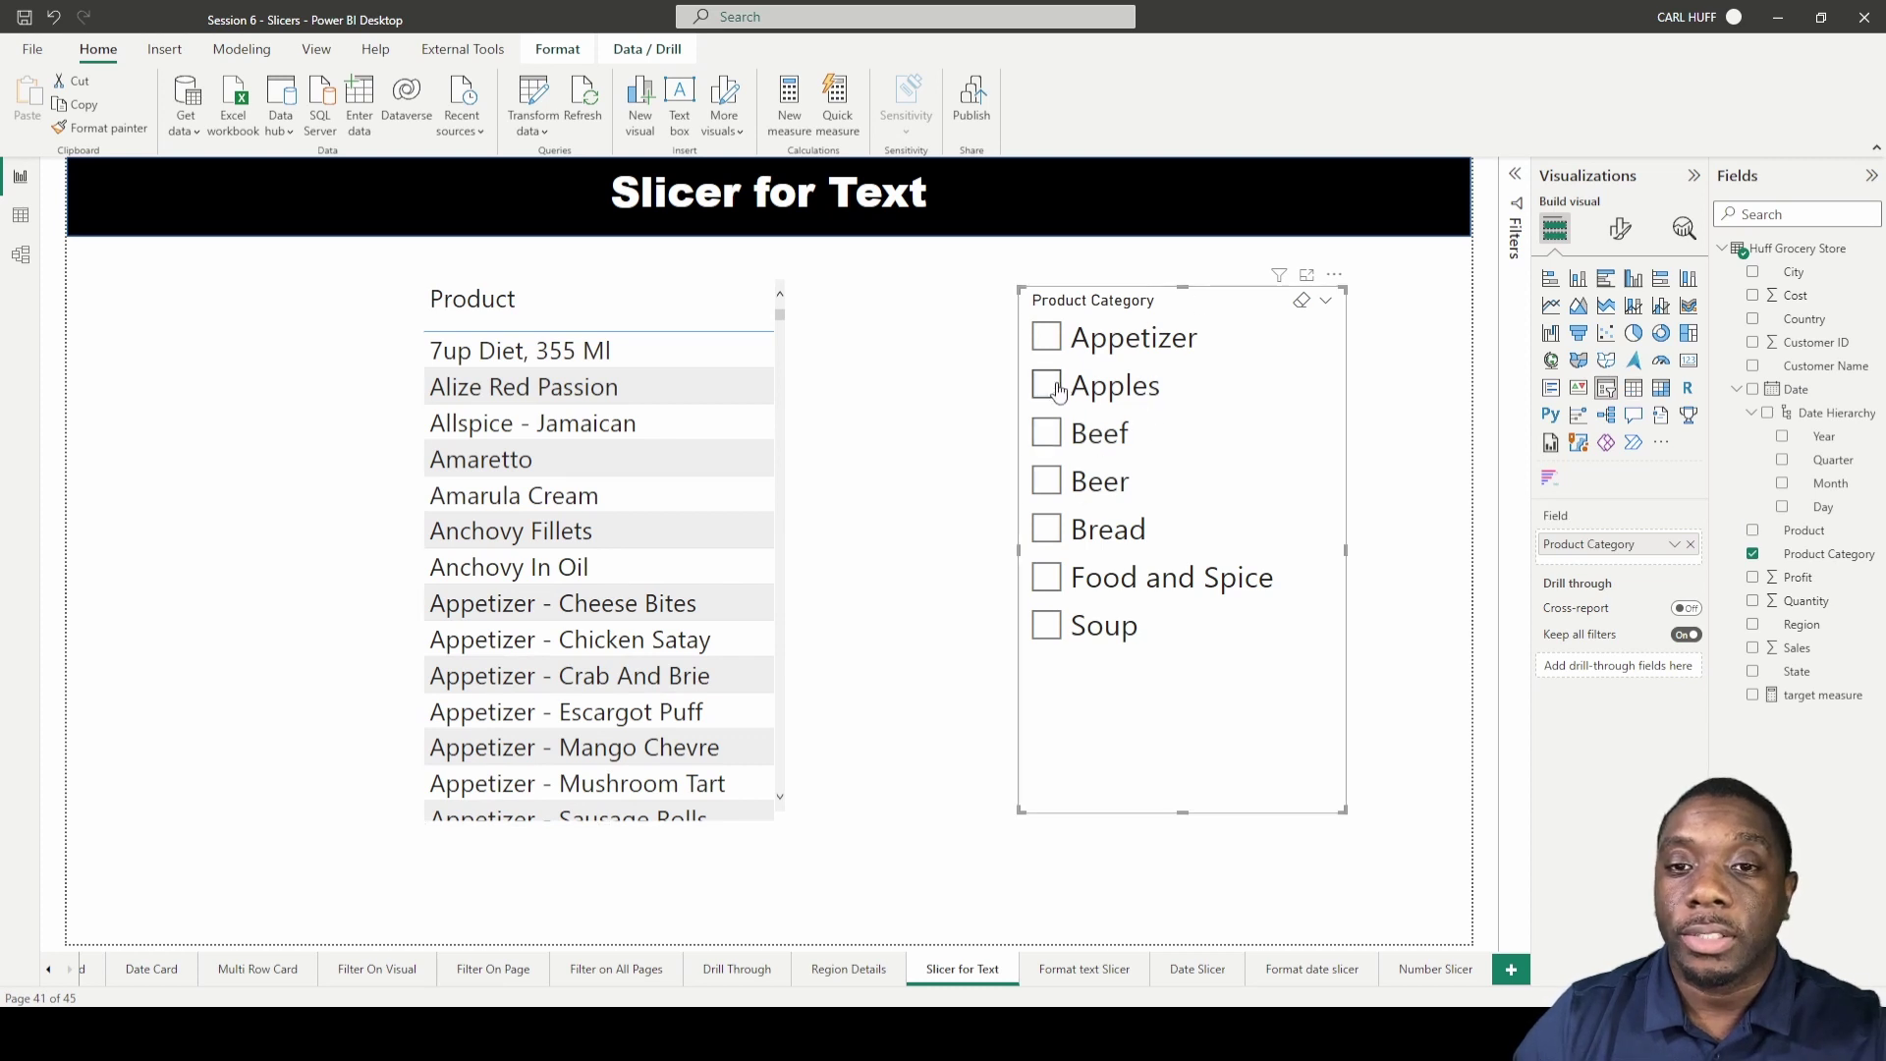
left_click(1047, 386)
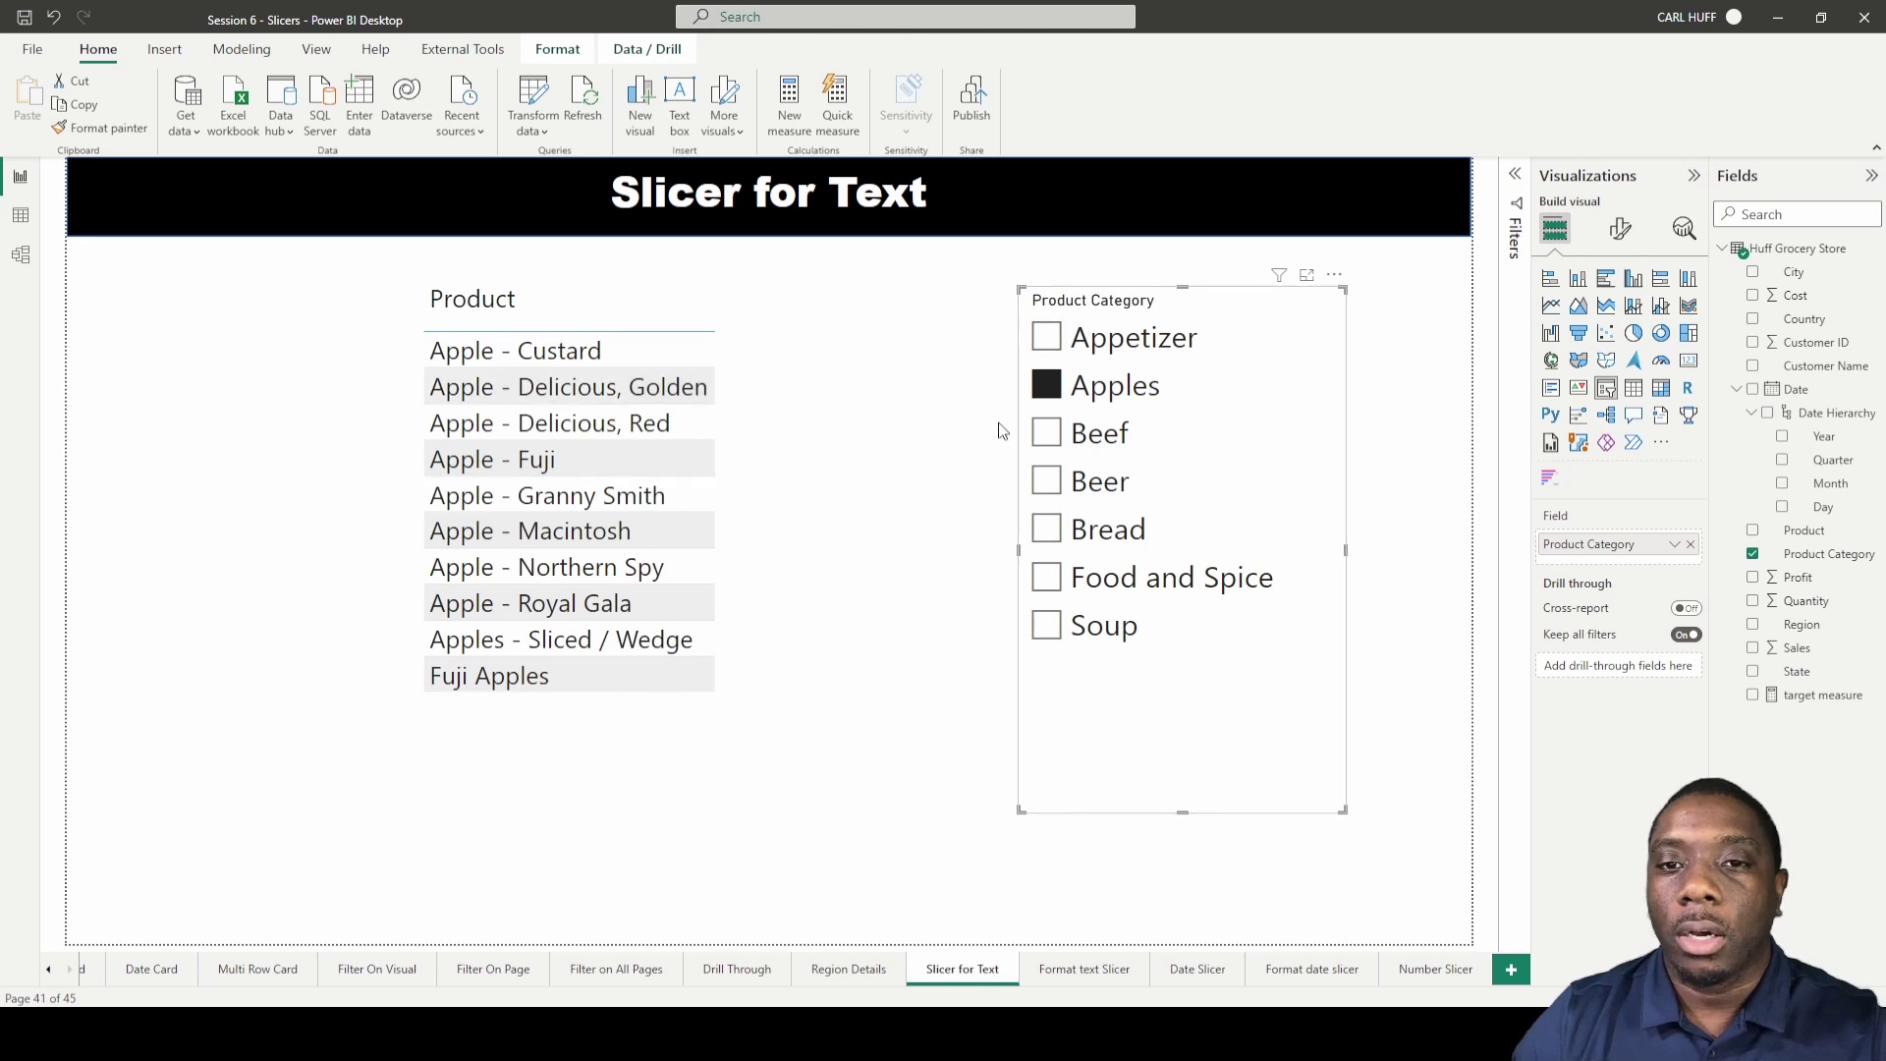
left_click(1046, 385)
left_click(1046, 481)
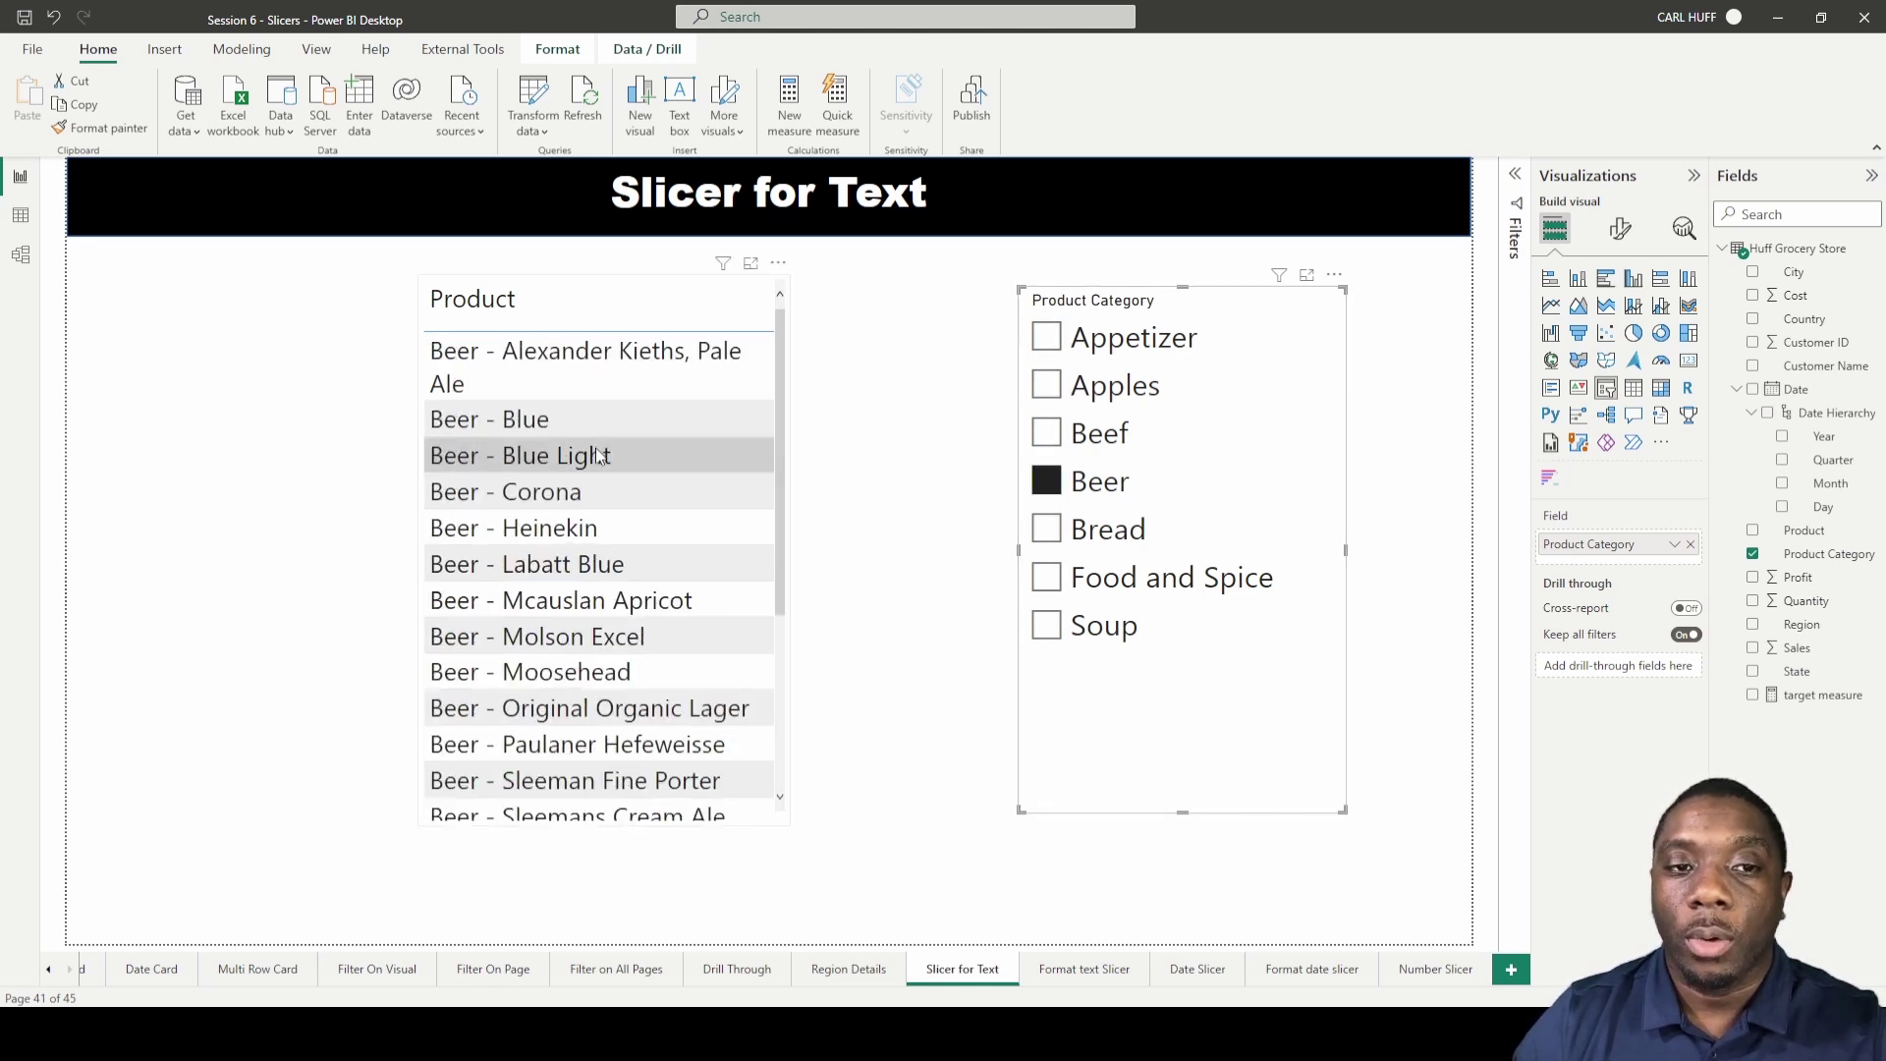
scroll(593, 452, "down", 3)
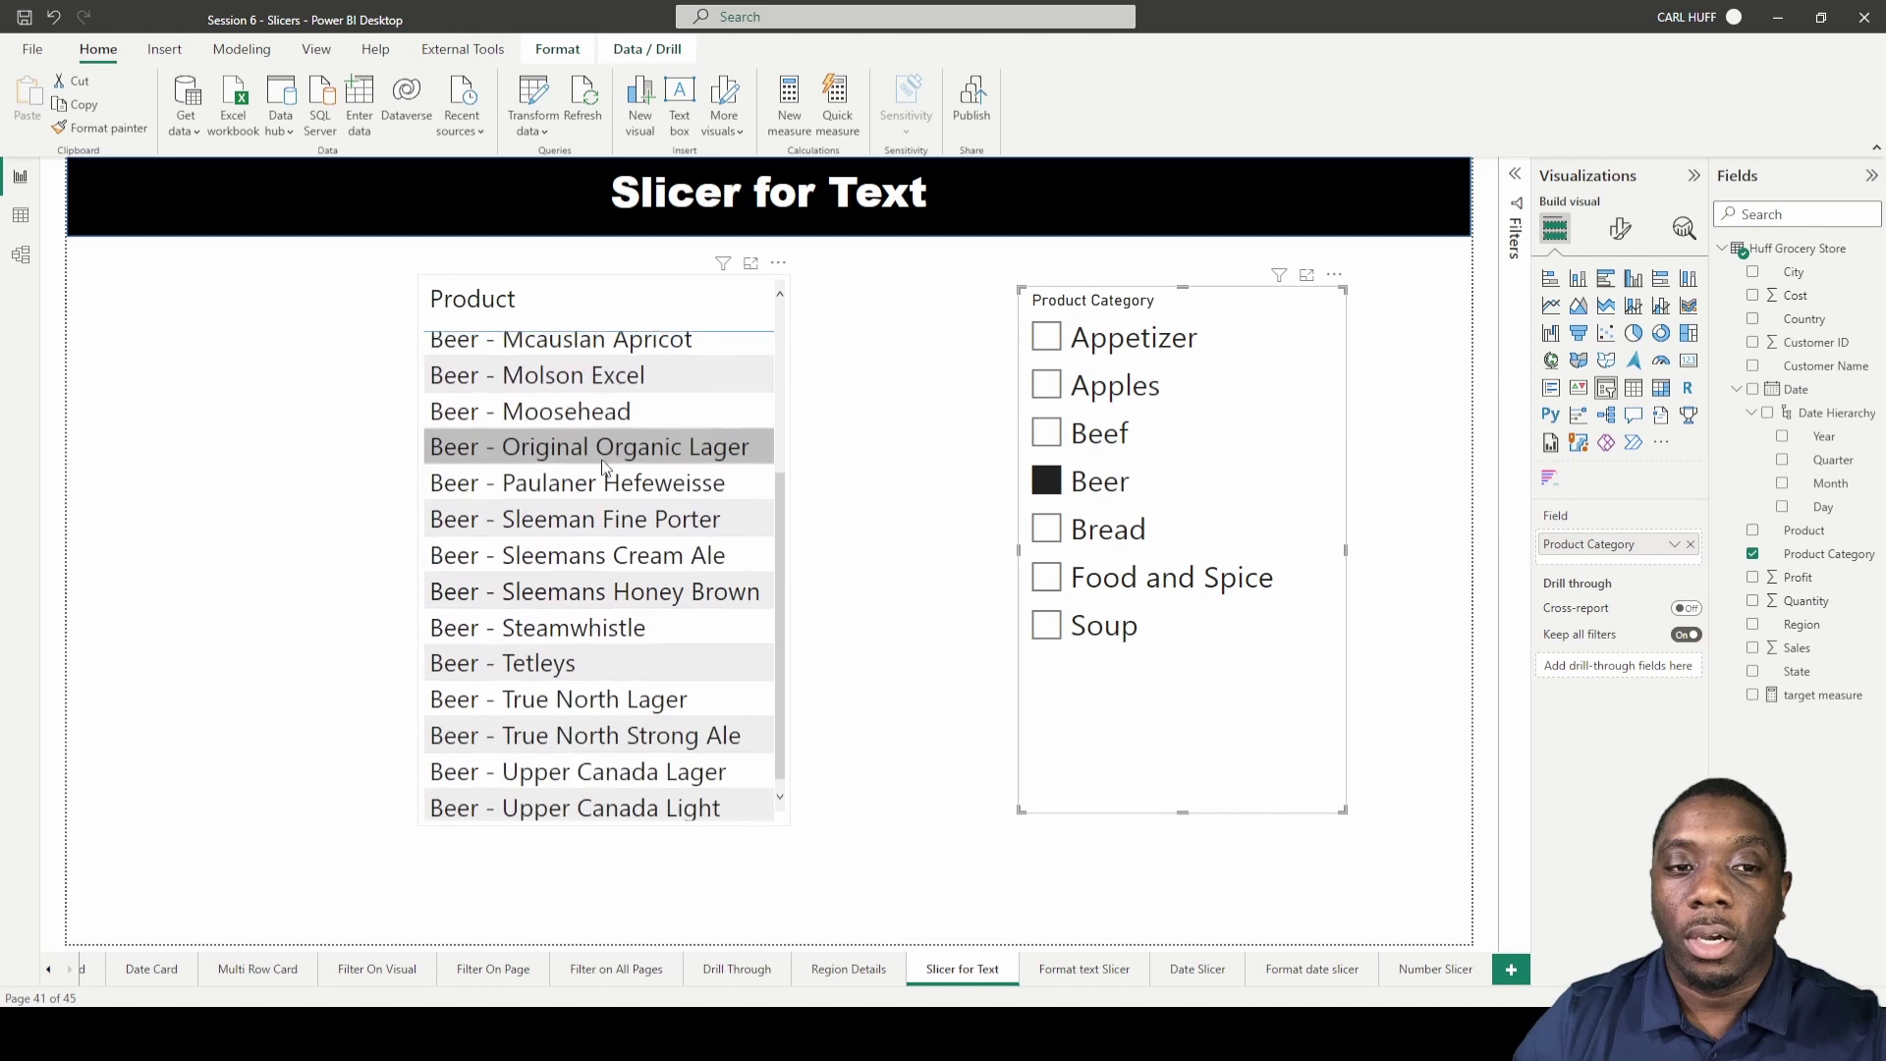
left_click(1044, 479)
left_click(1047, 437)
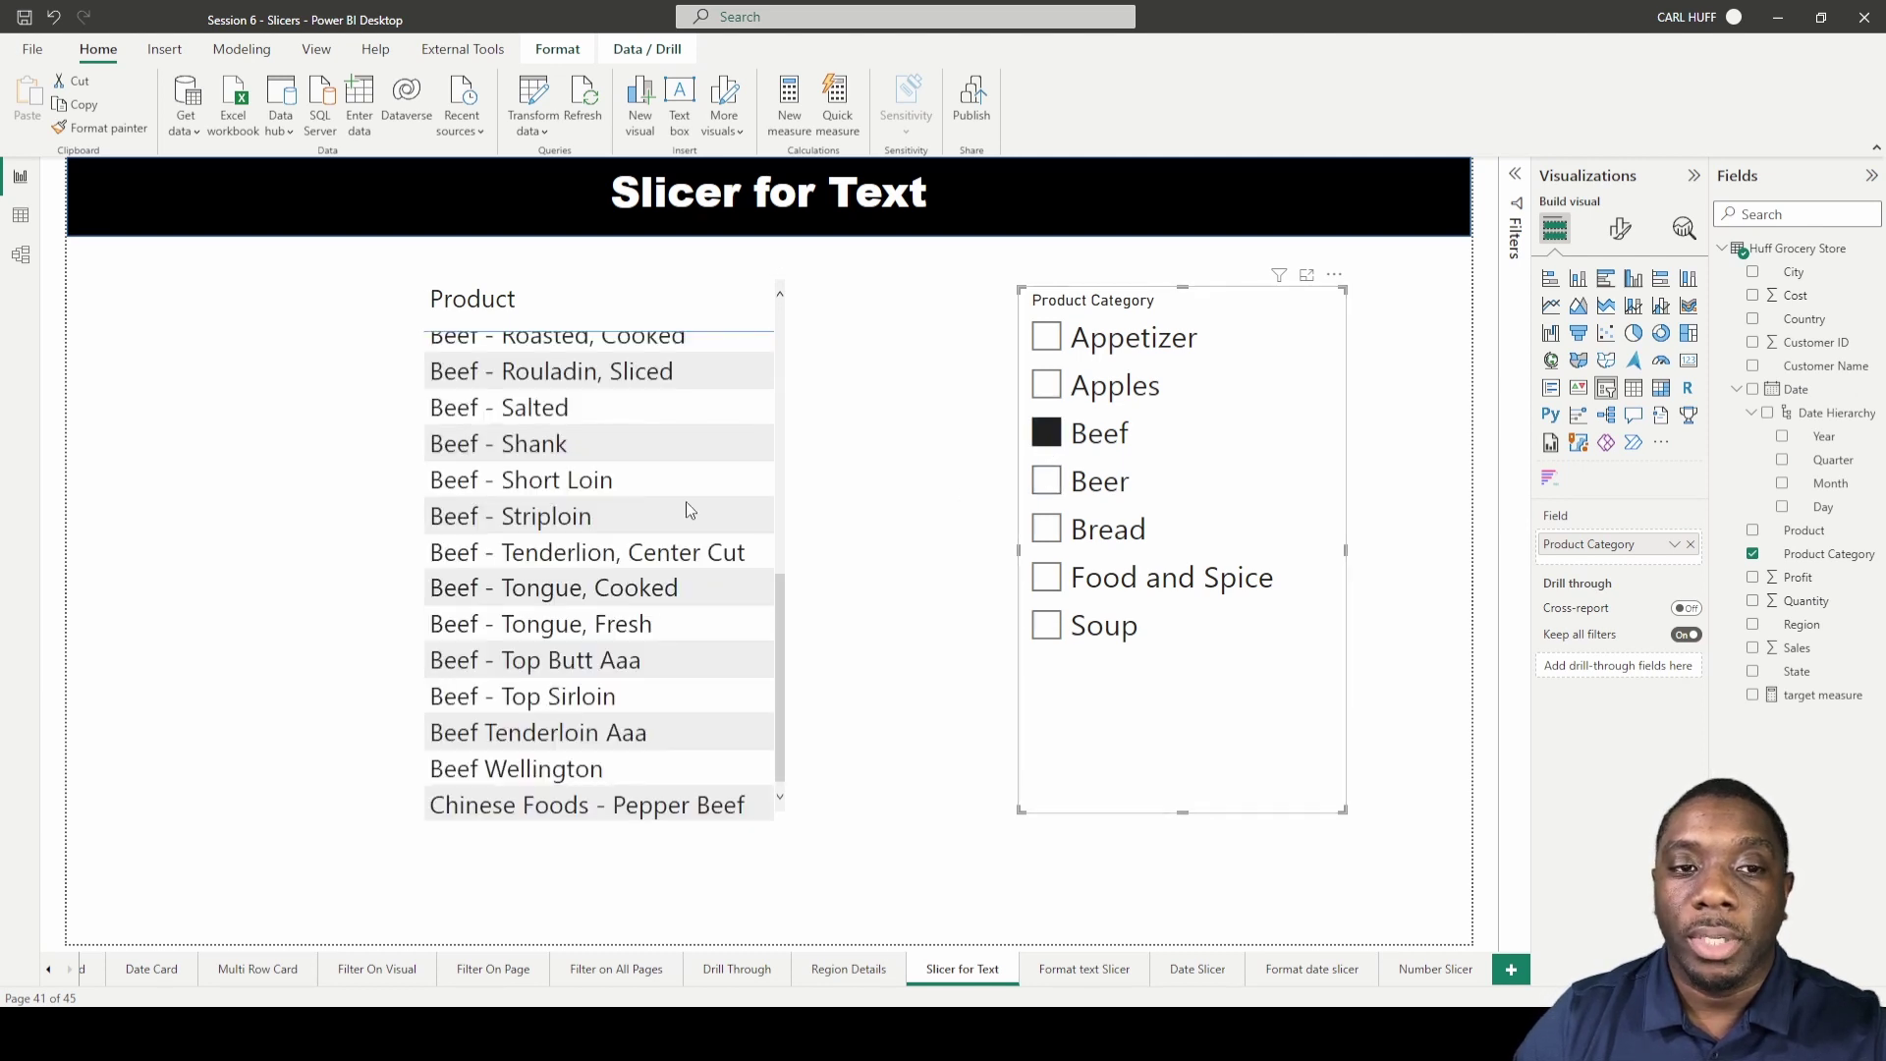
scroll(662, 498, "up", 8)
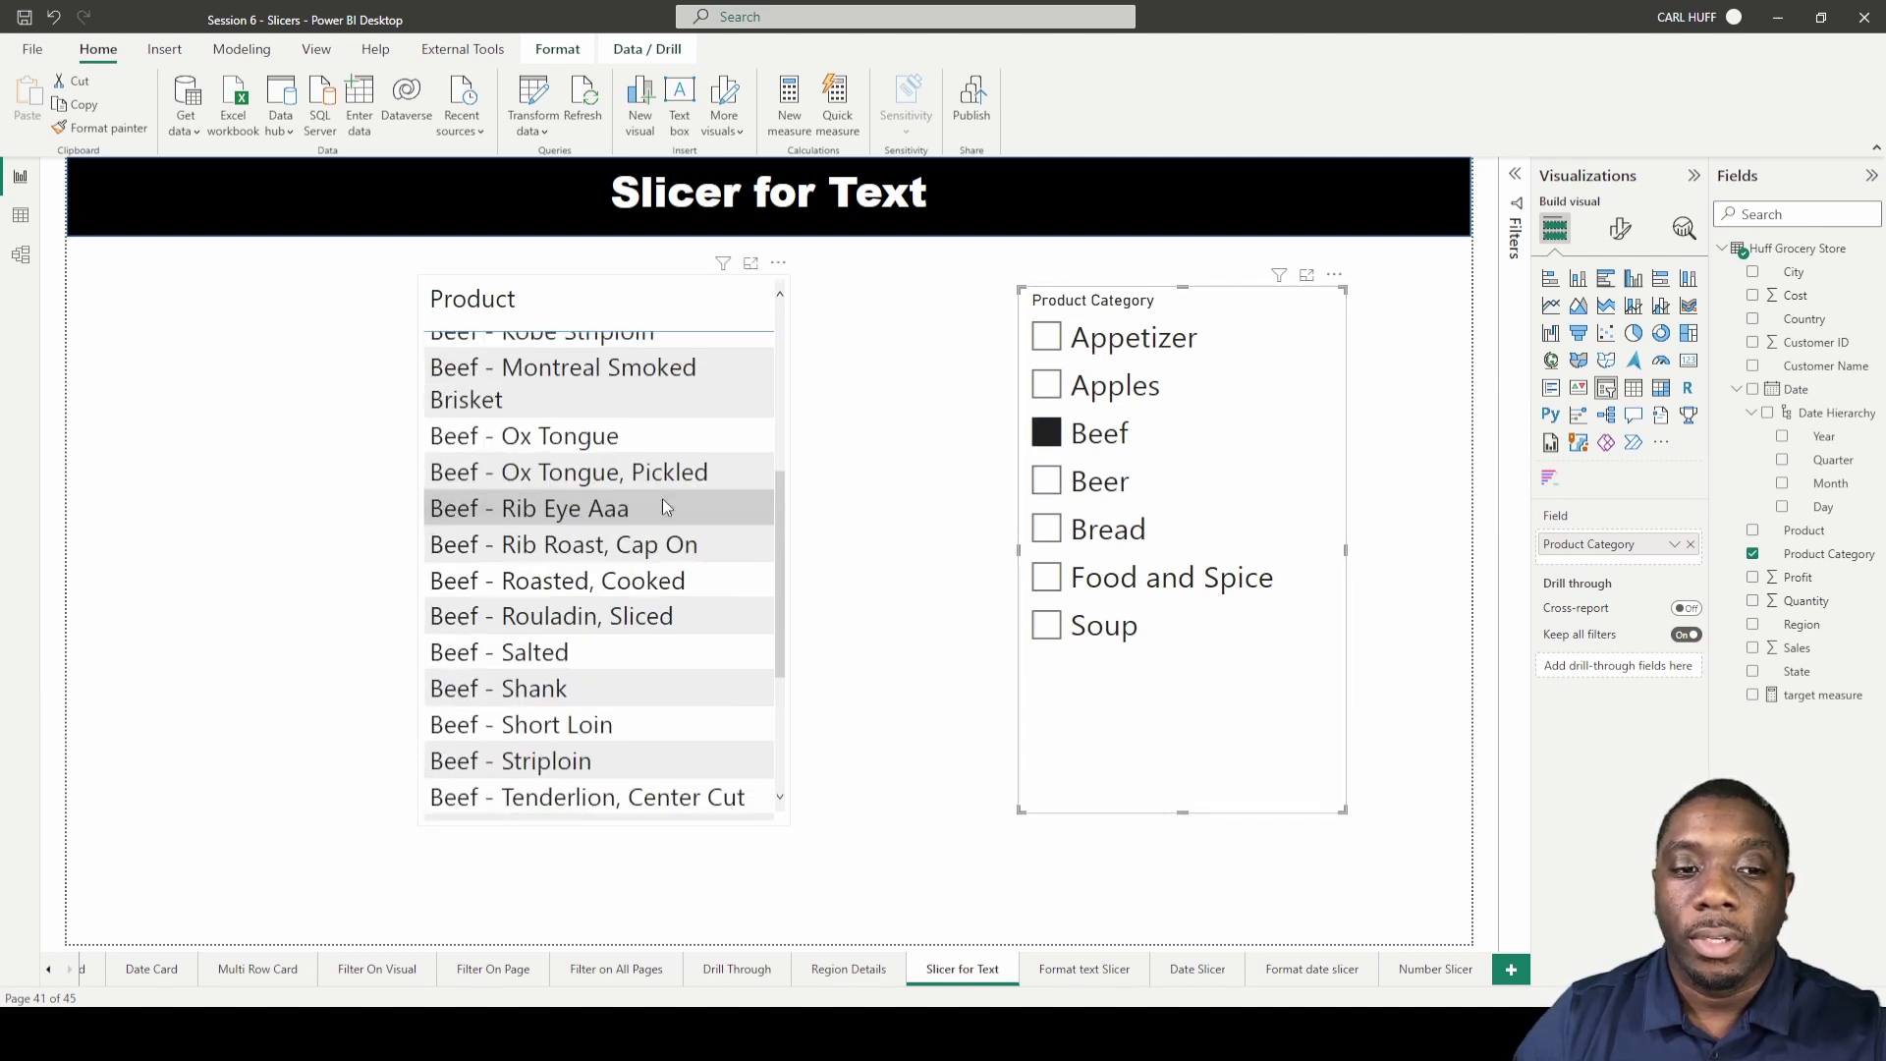
left_click(1046, 433)
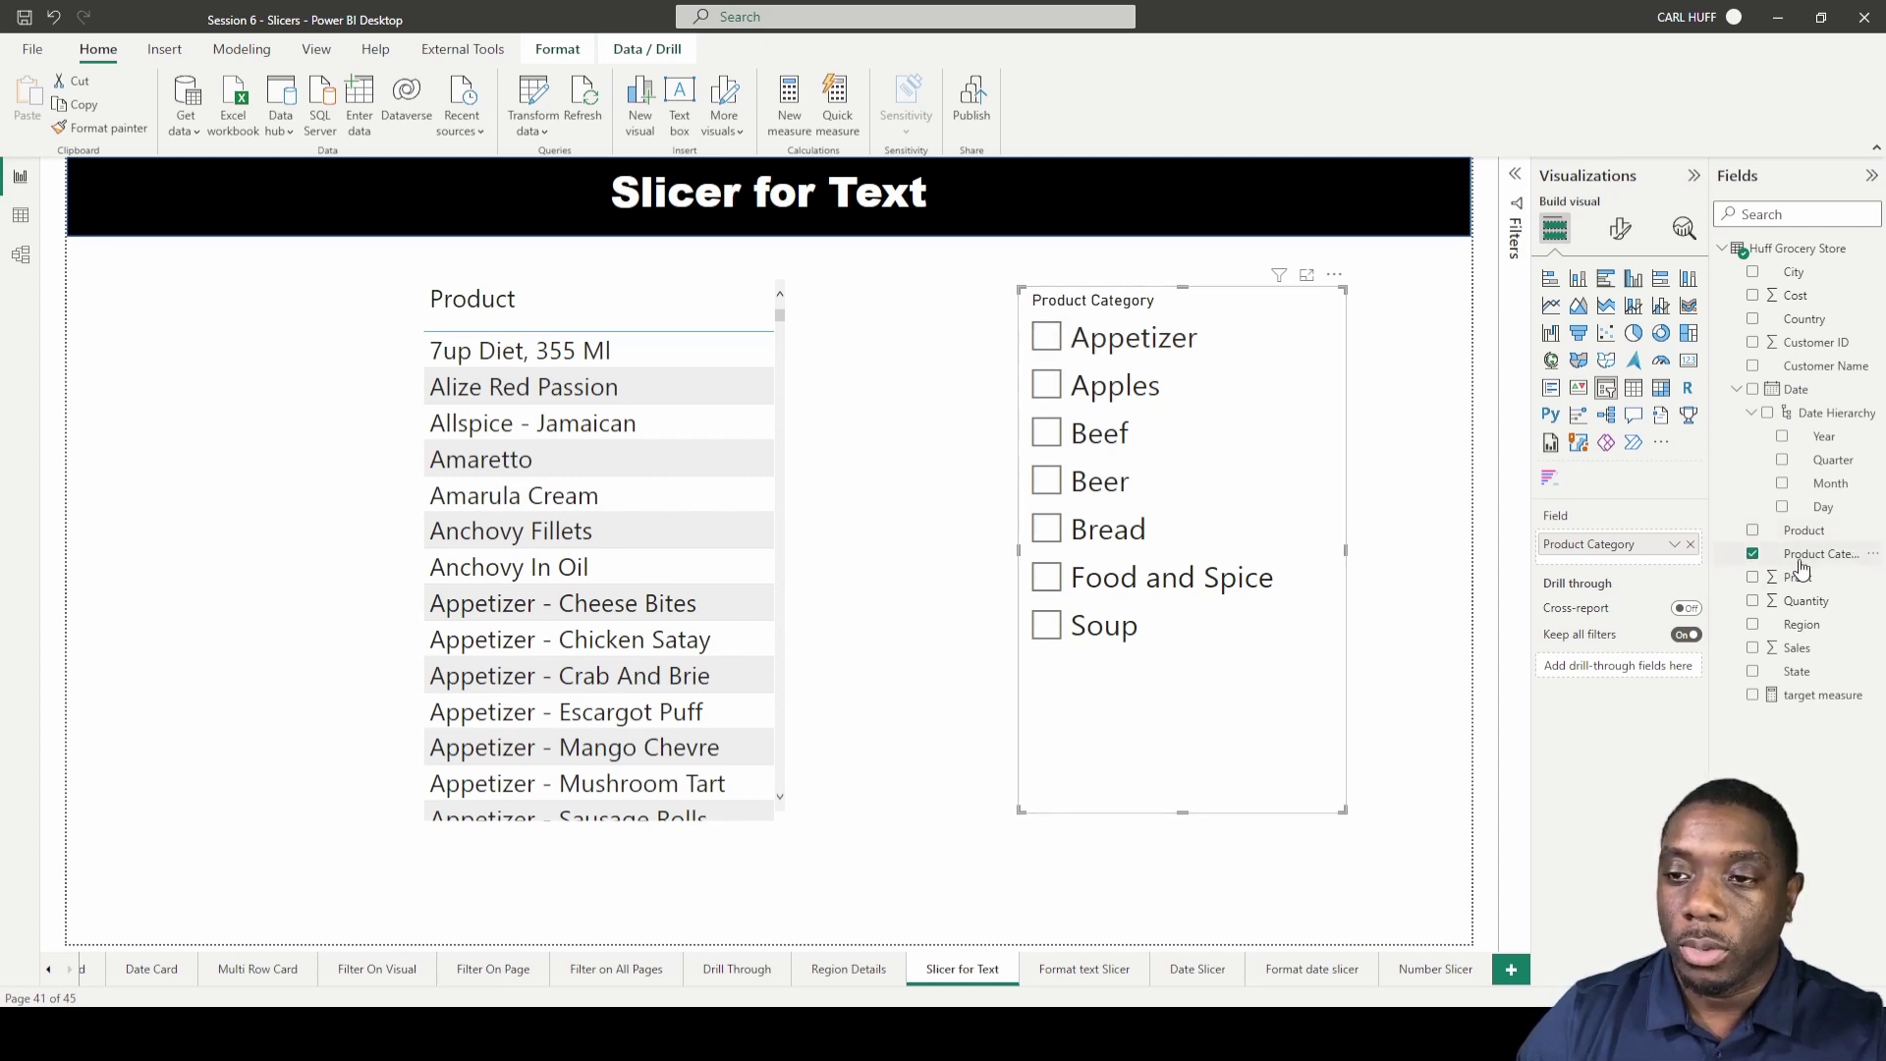
Nest Region under Product Category and filter to Midwest appetizers
left_click_drag(1803, 634, 1630, 558)
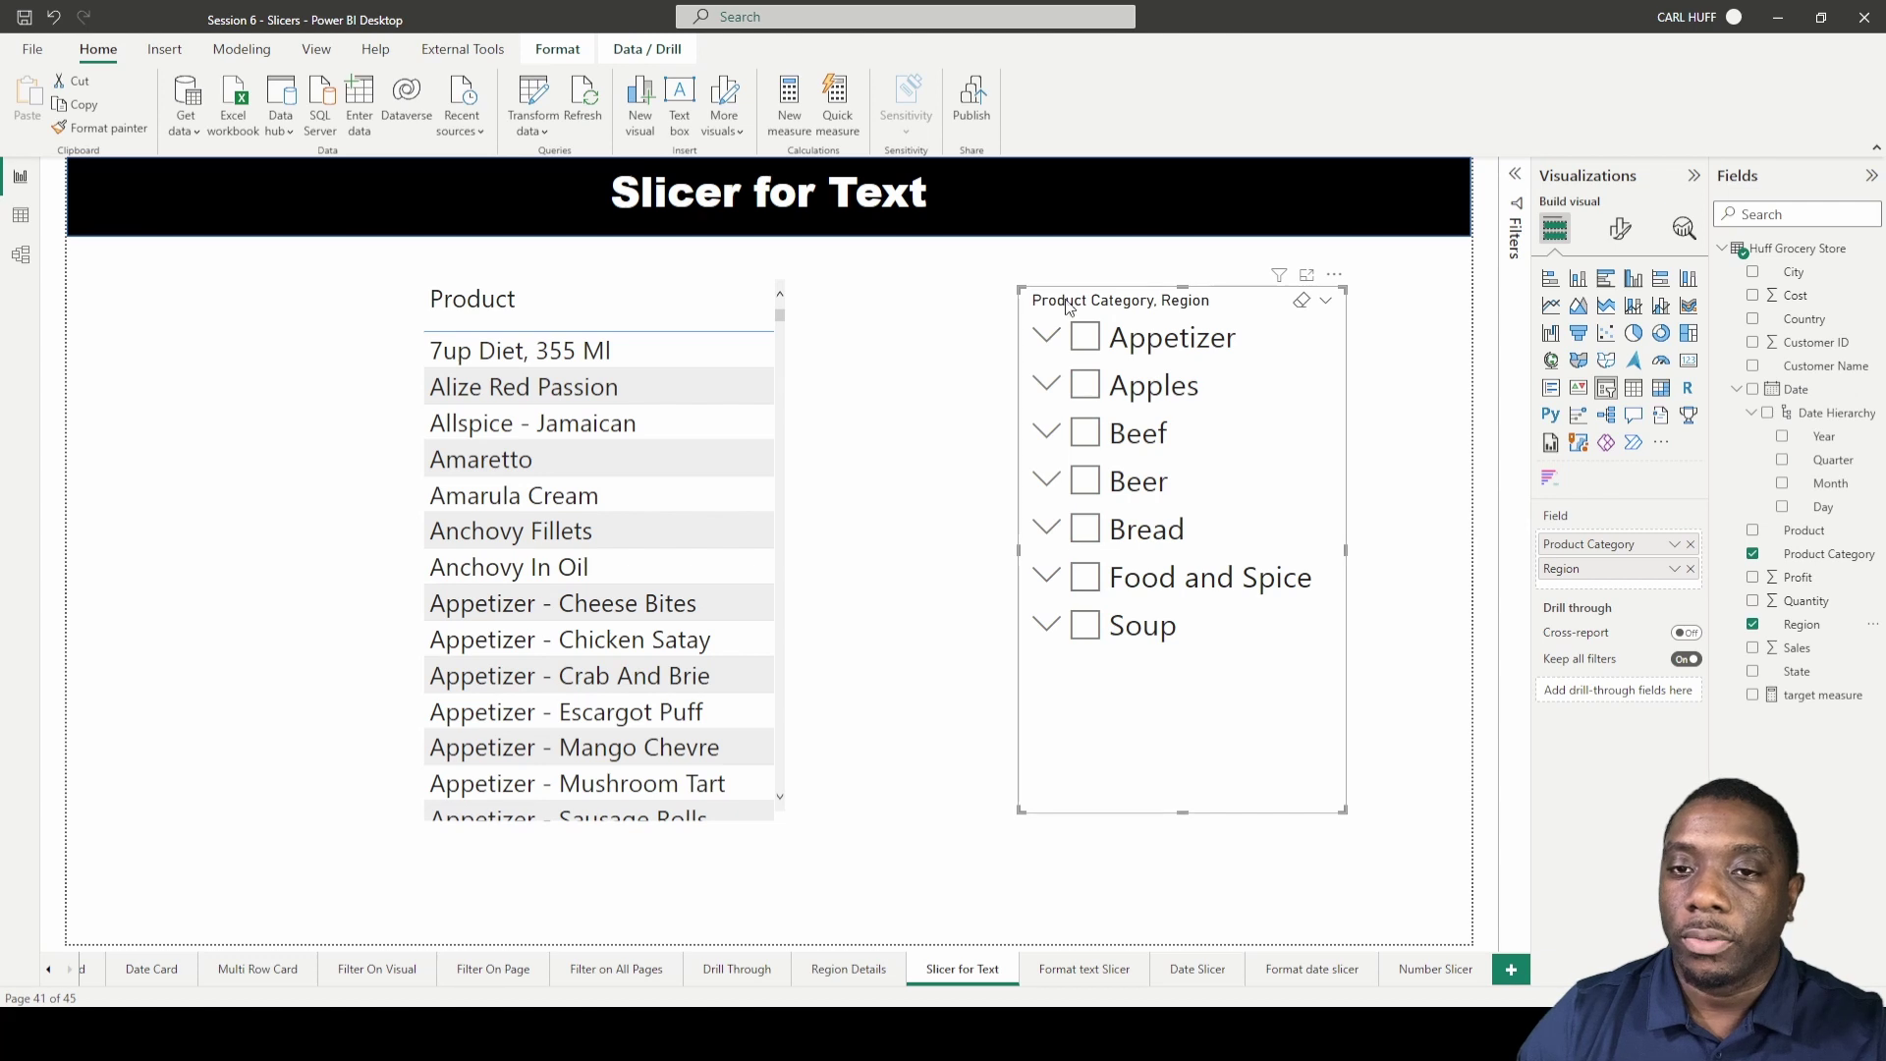
left_click(1046, 336)
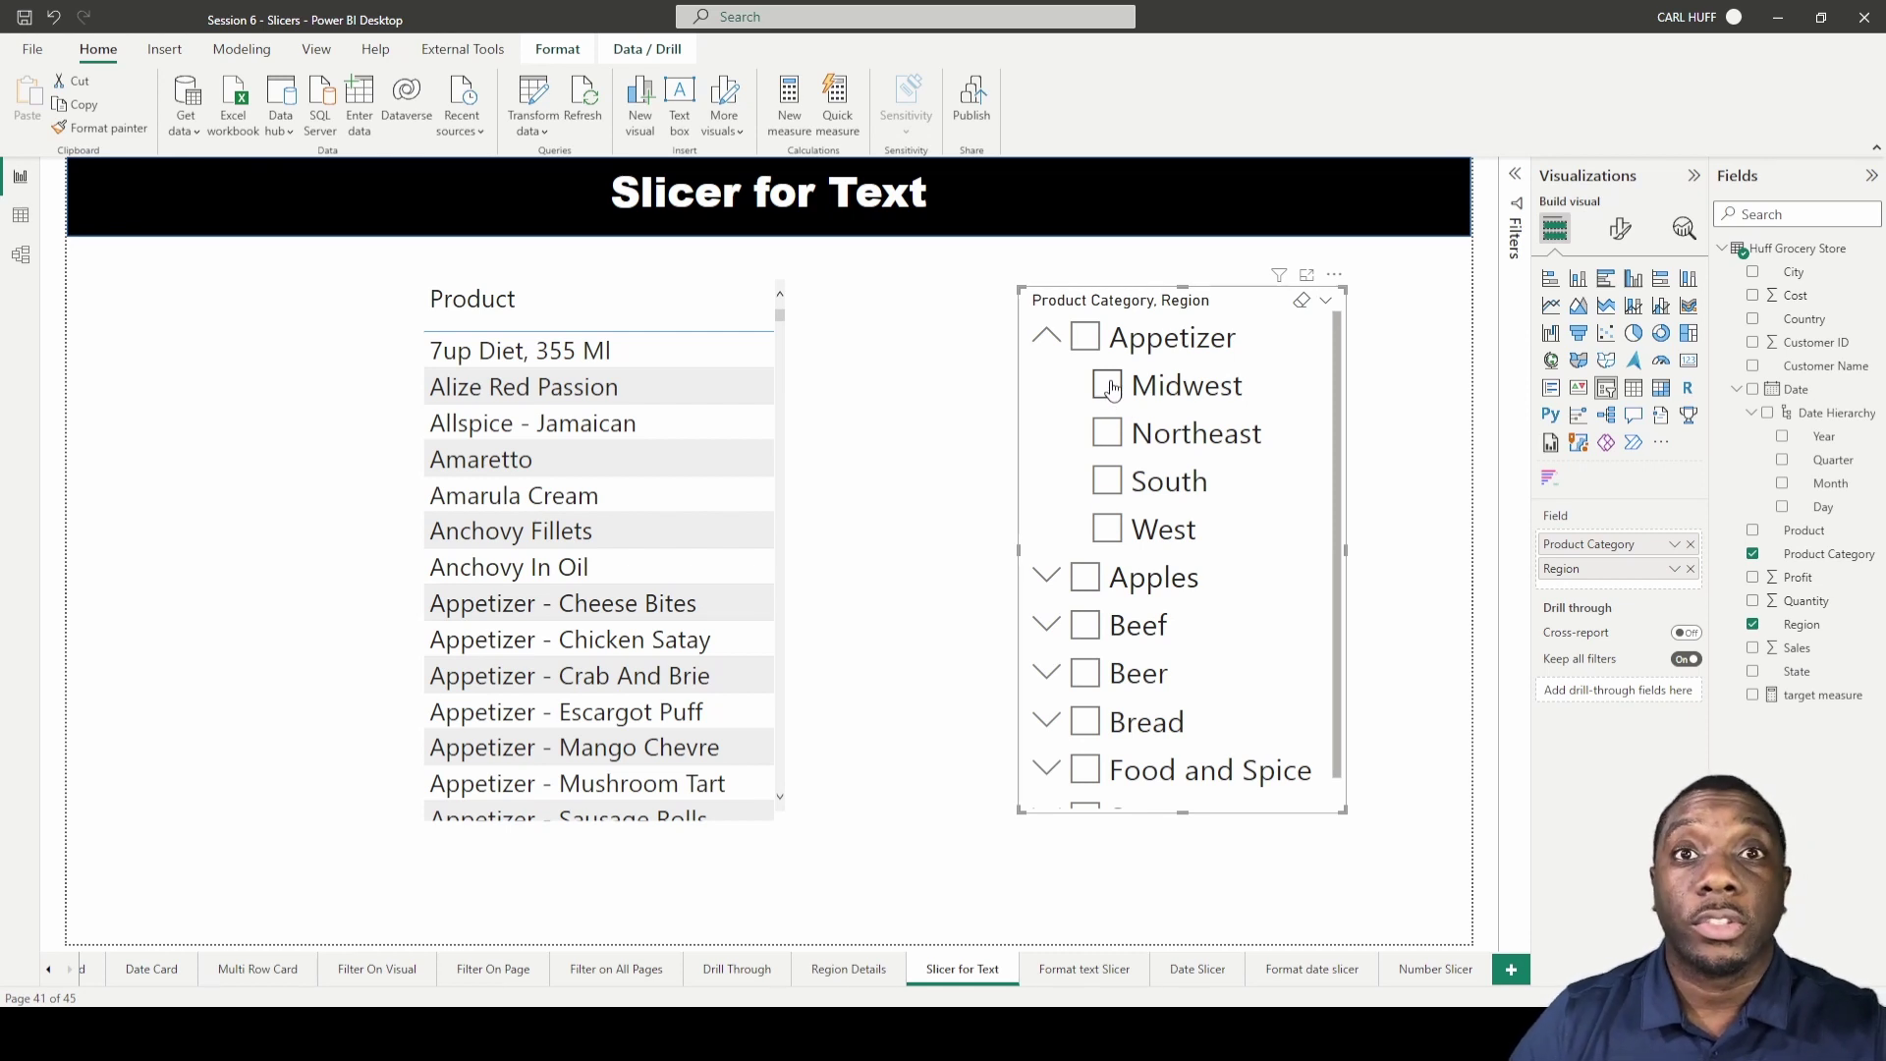
left_click(1108, 385)
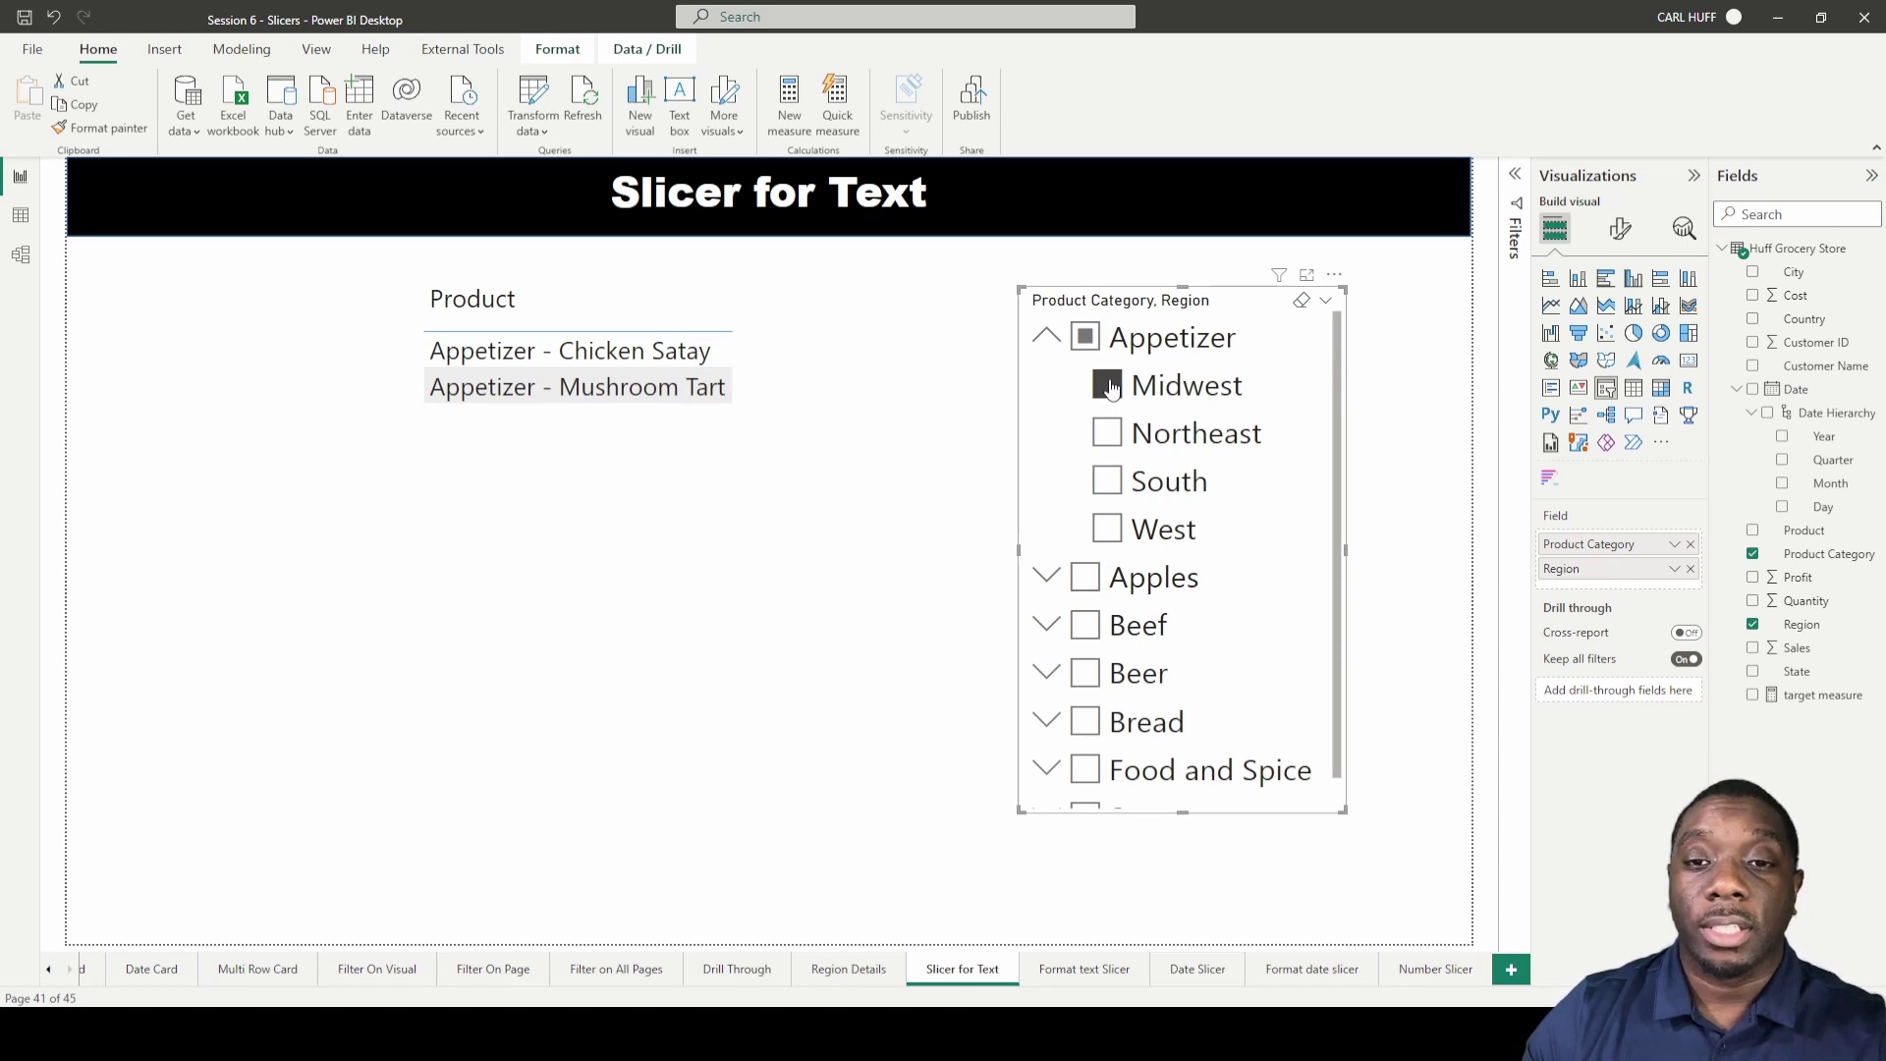
Try Northeast, South and West appetizer filters, combine Northeast with West, then clear selections
left_click(1106, 432)
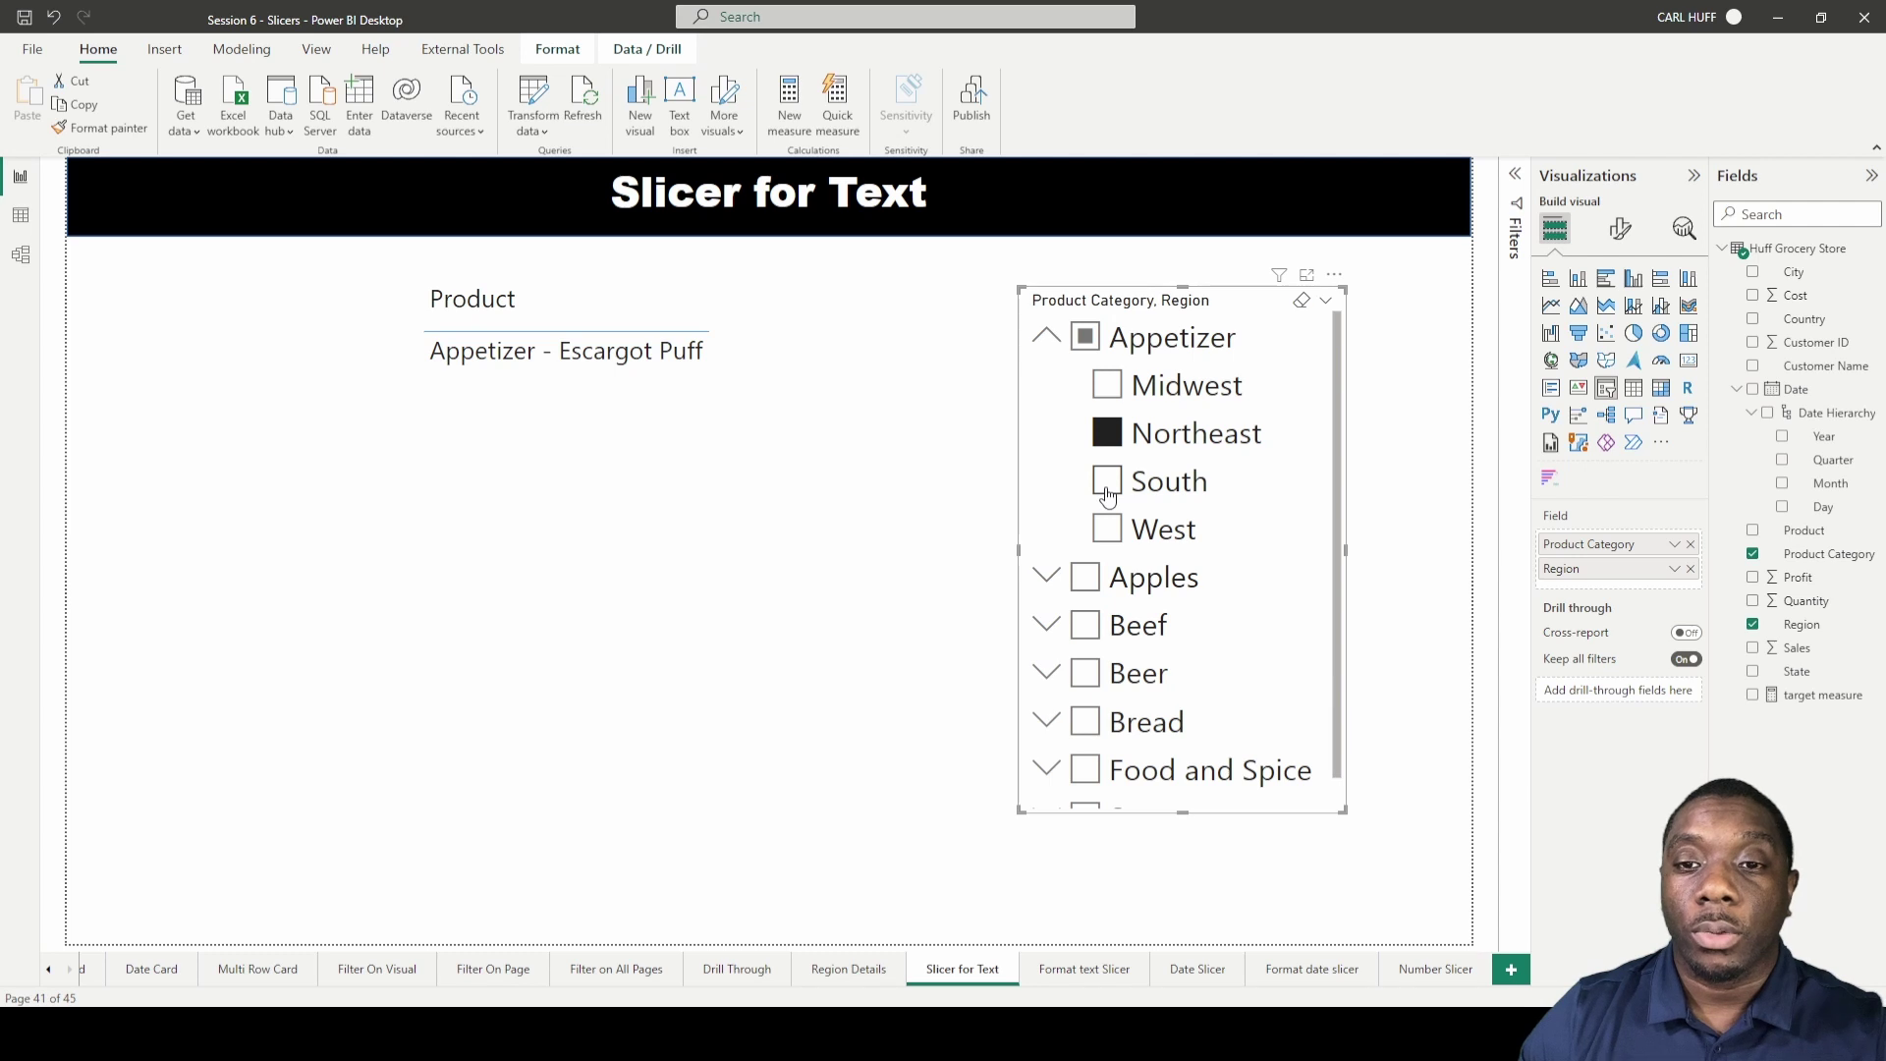
left_click(1107, 481)
left_click(1109, 530)
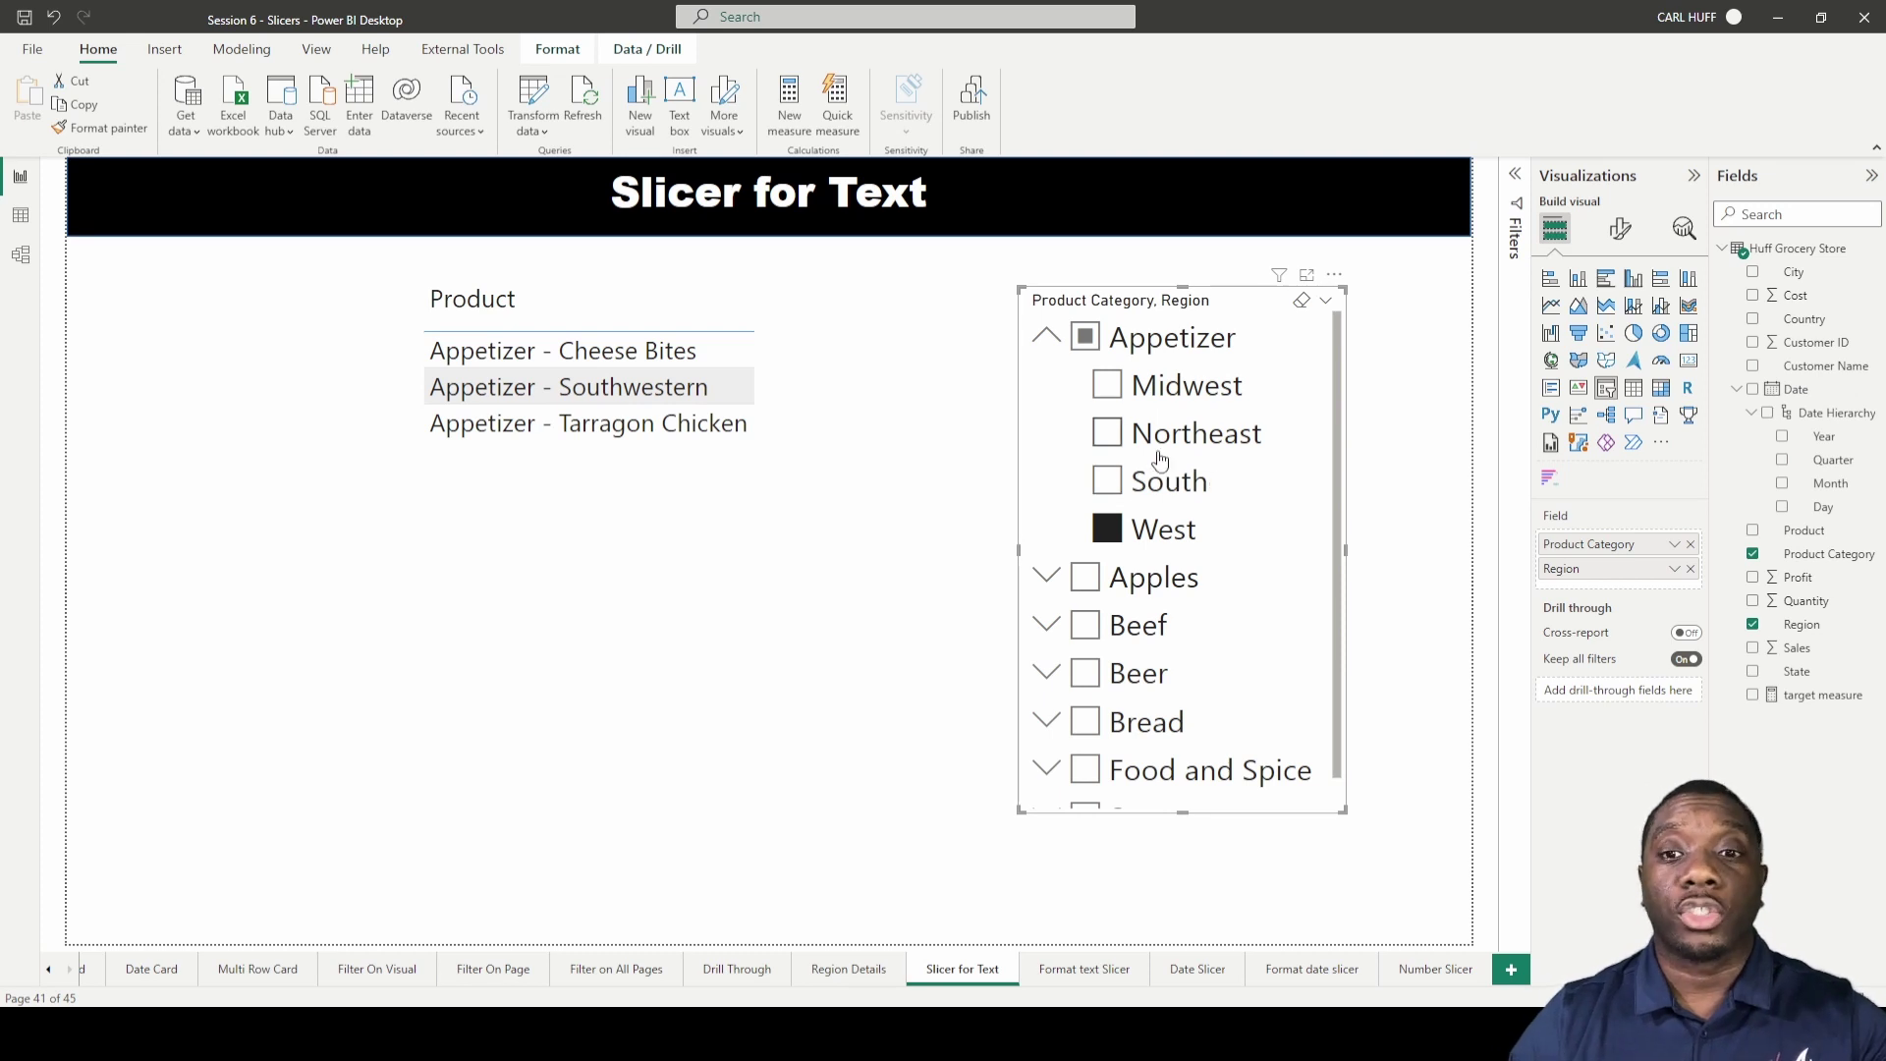
left_click(1114, 440)
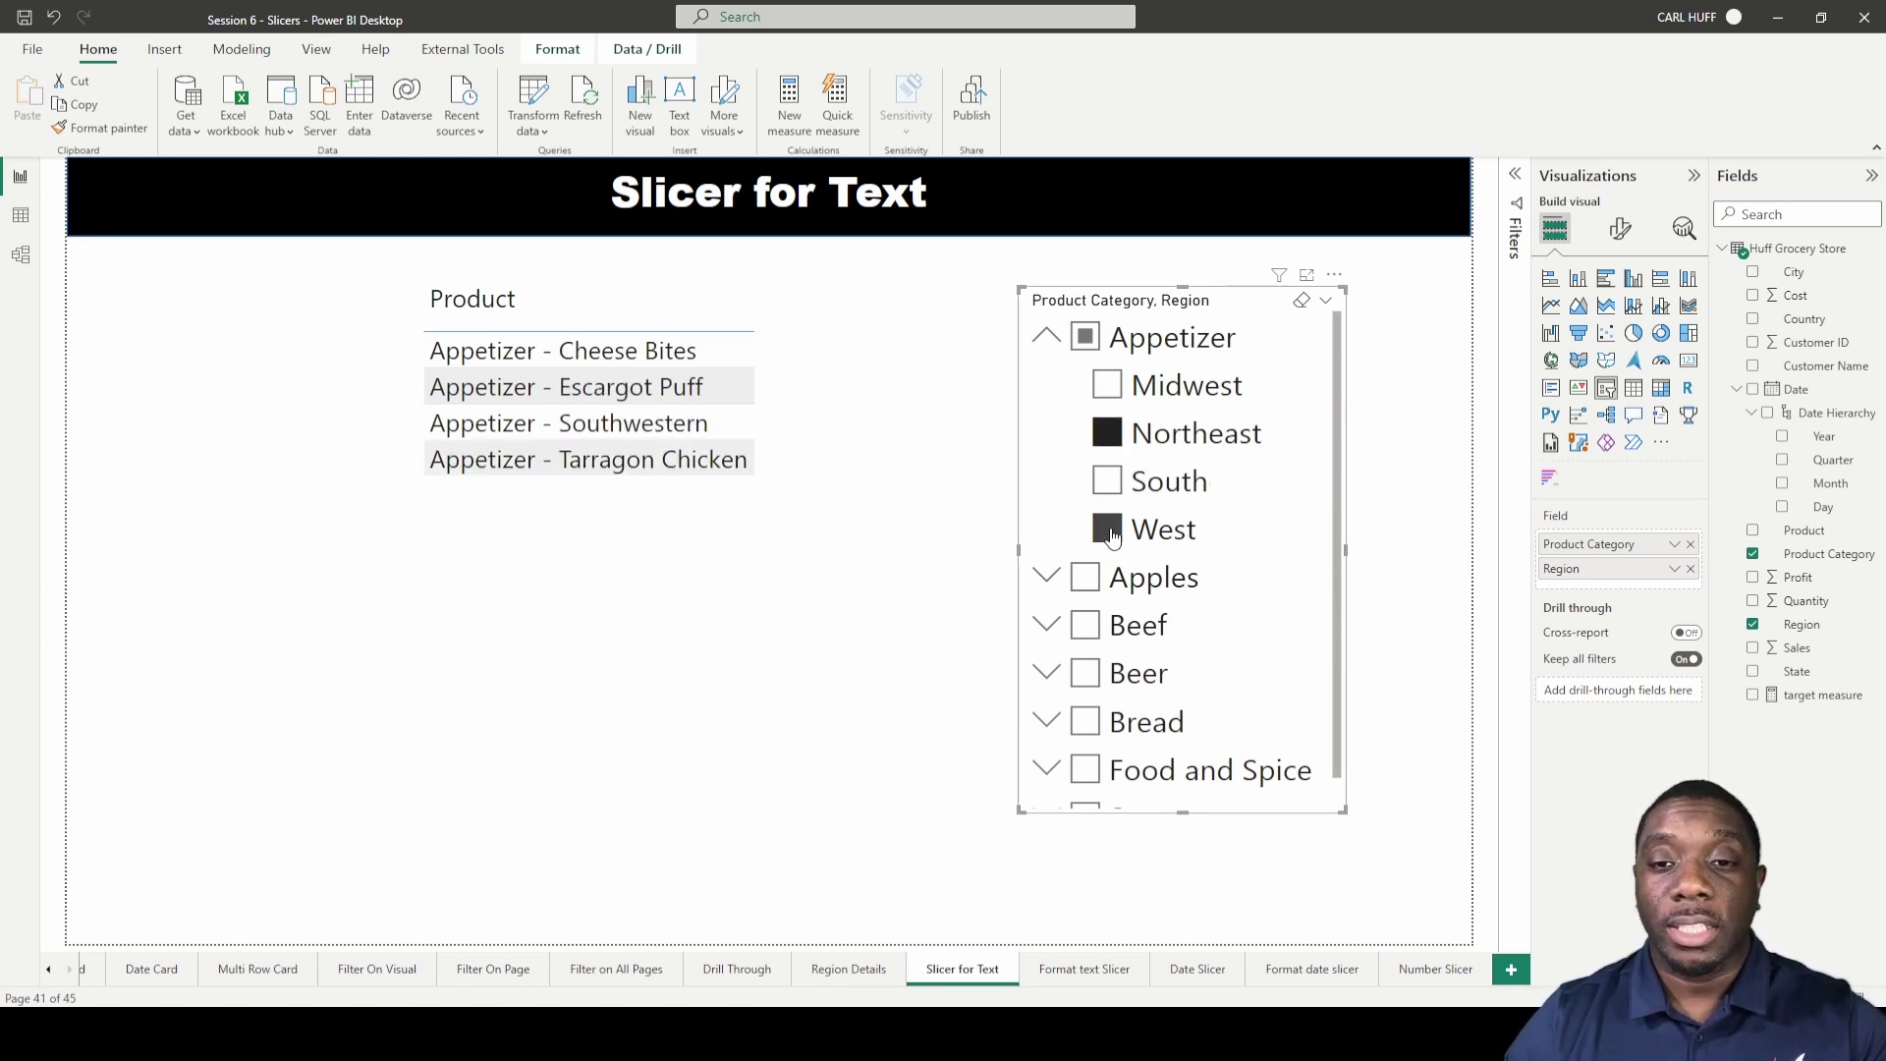
left_click(1303, 309)
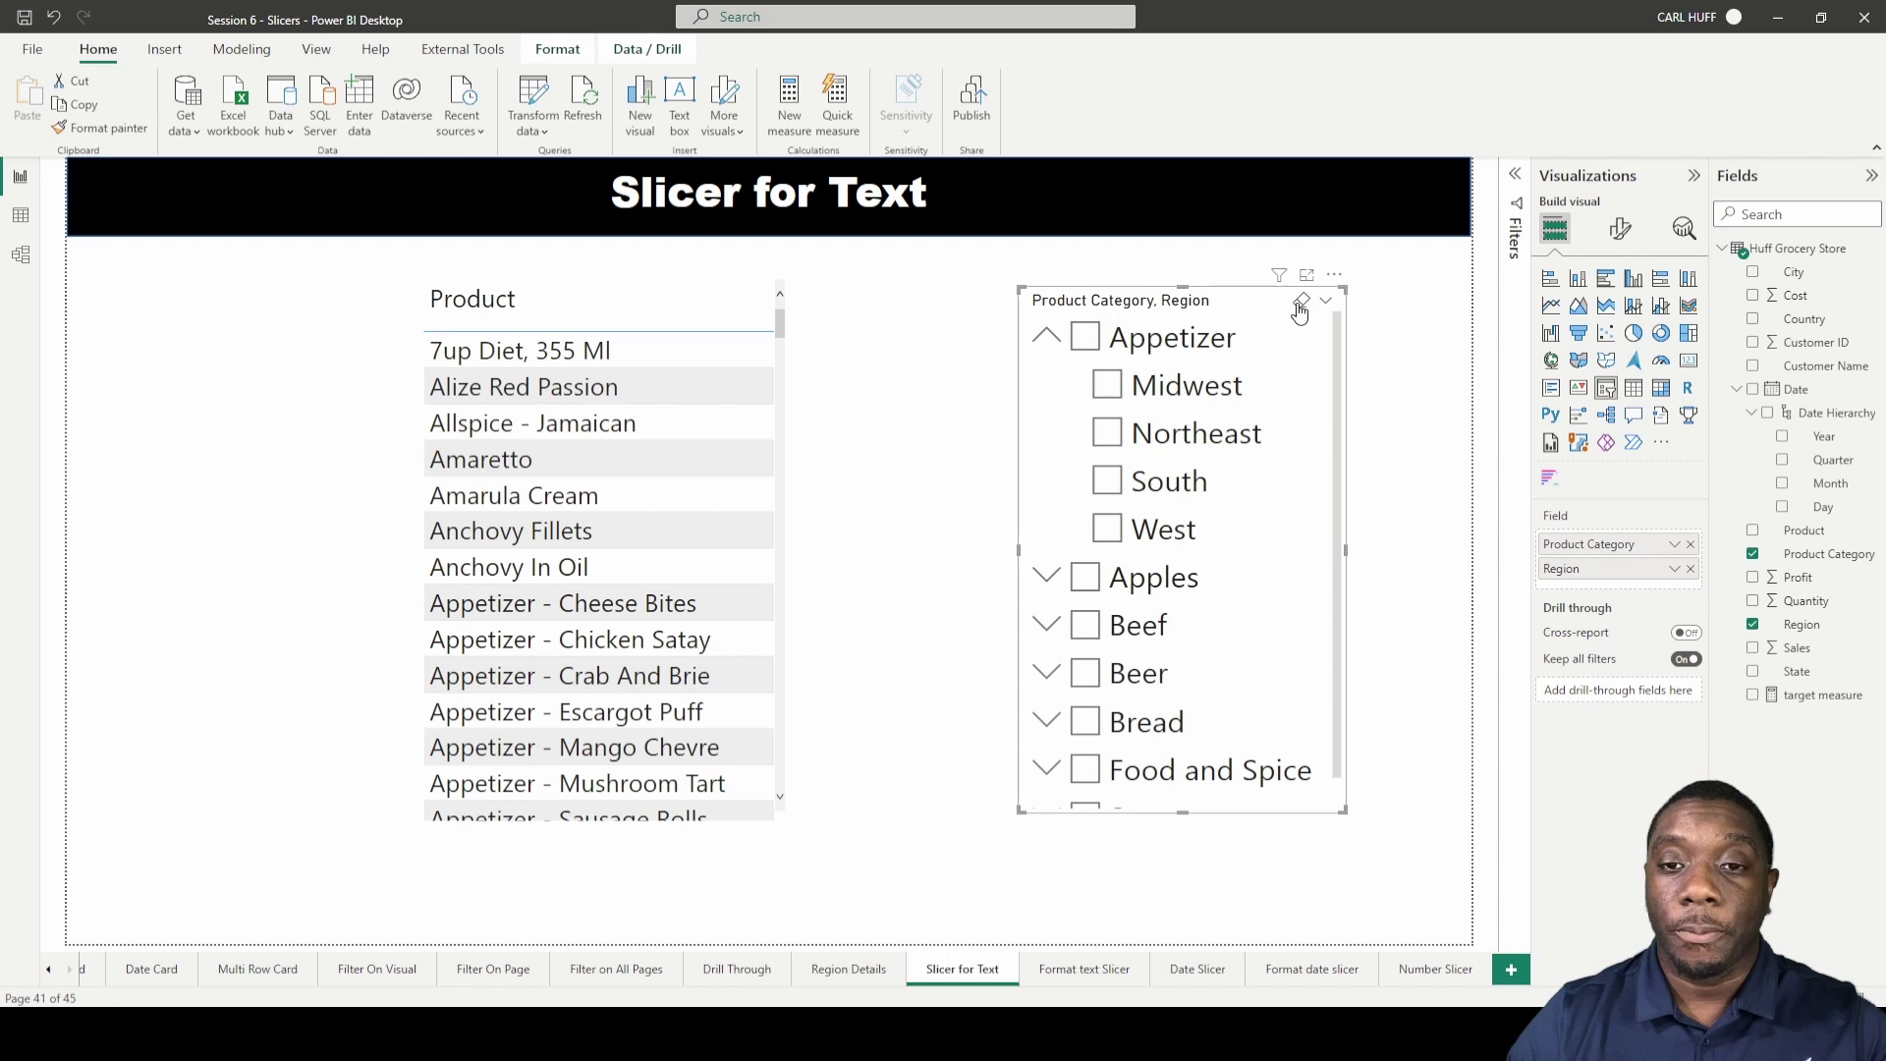
Collapse Appetizer and select the Appetizer, Apples and Beef categories in the slicer
left_click(1044, 337)
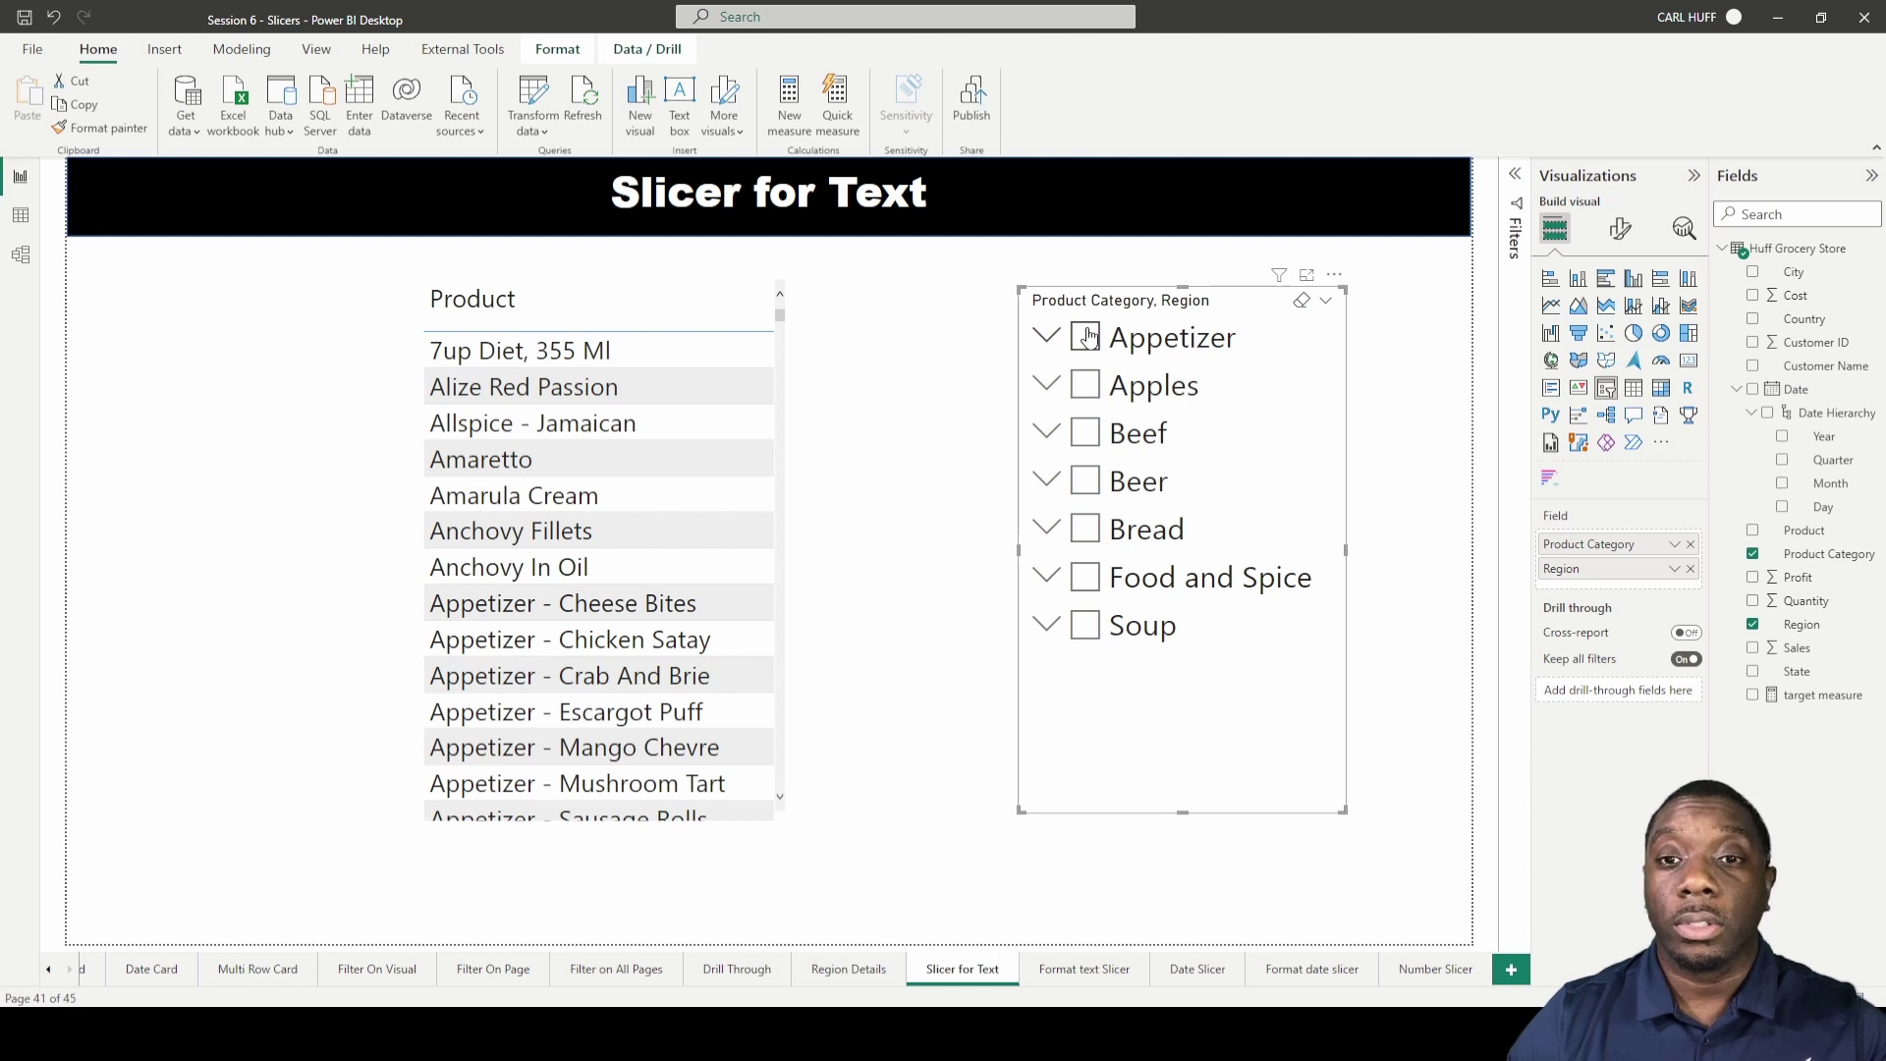
left_click(1085, 337)
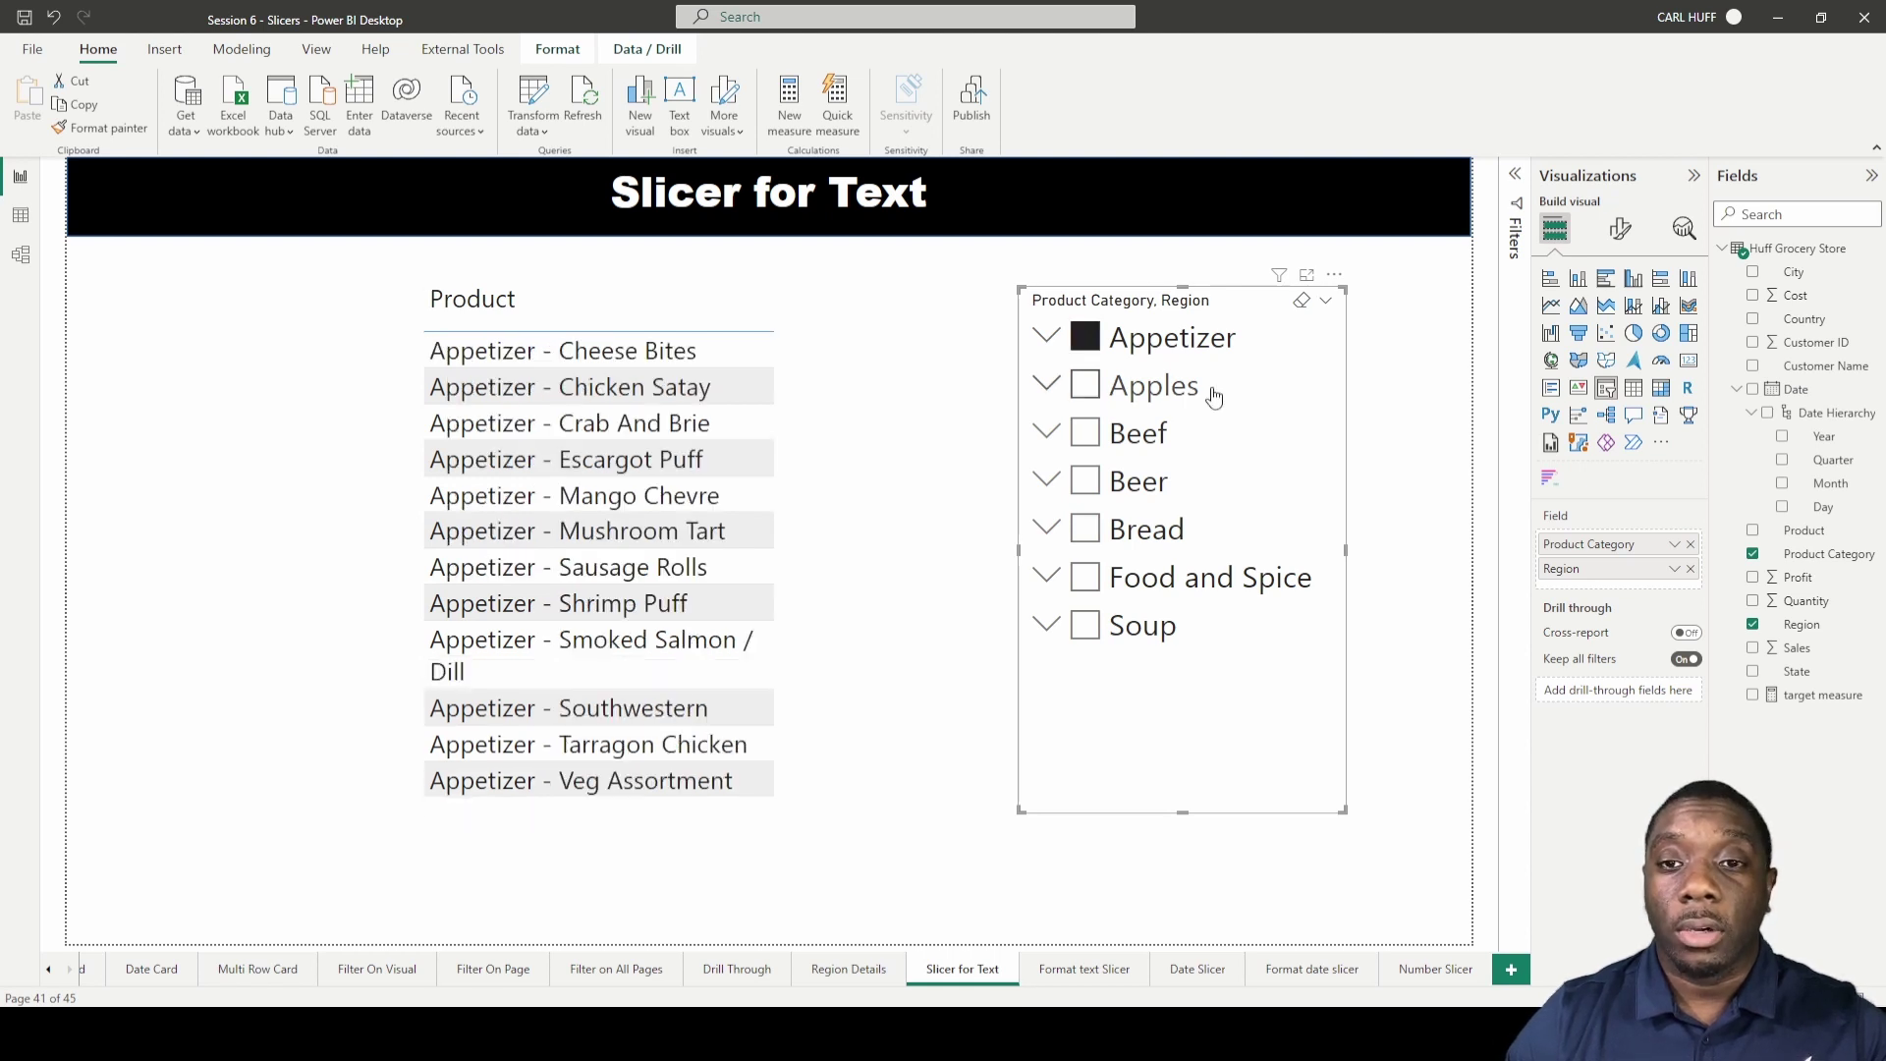
left_click(1086, 385)
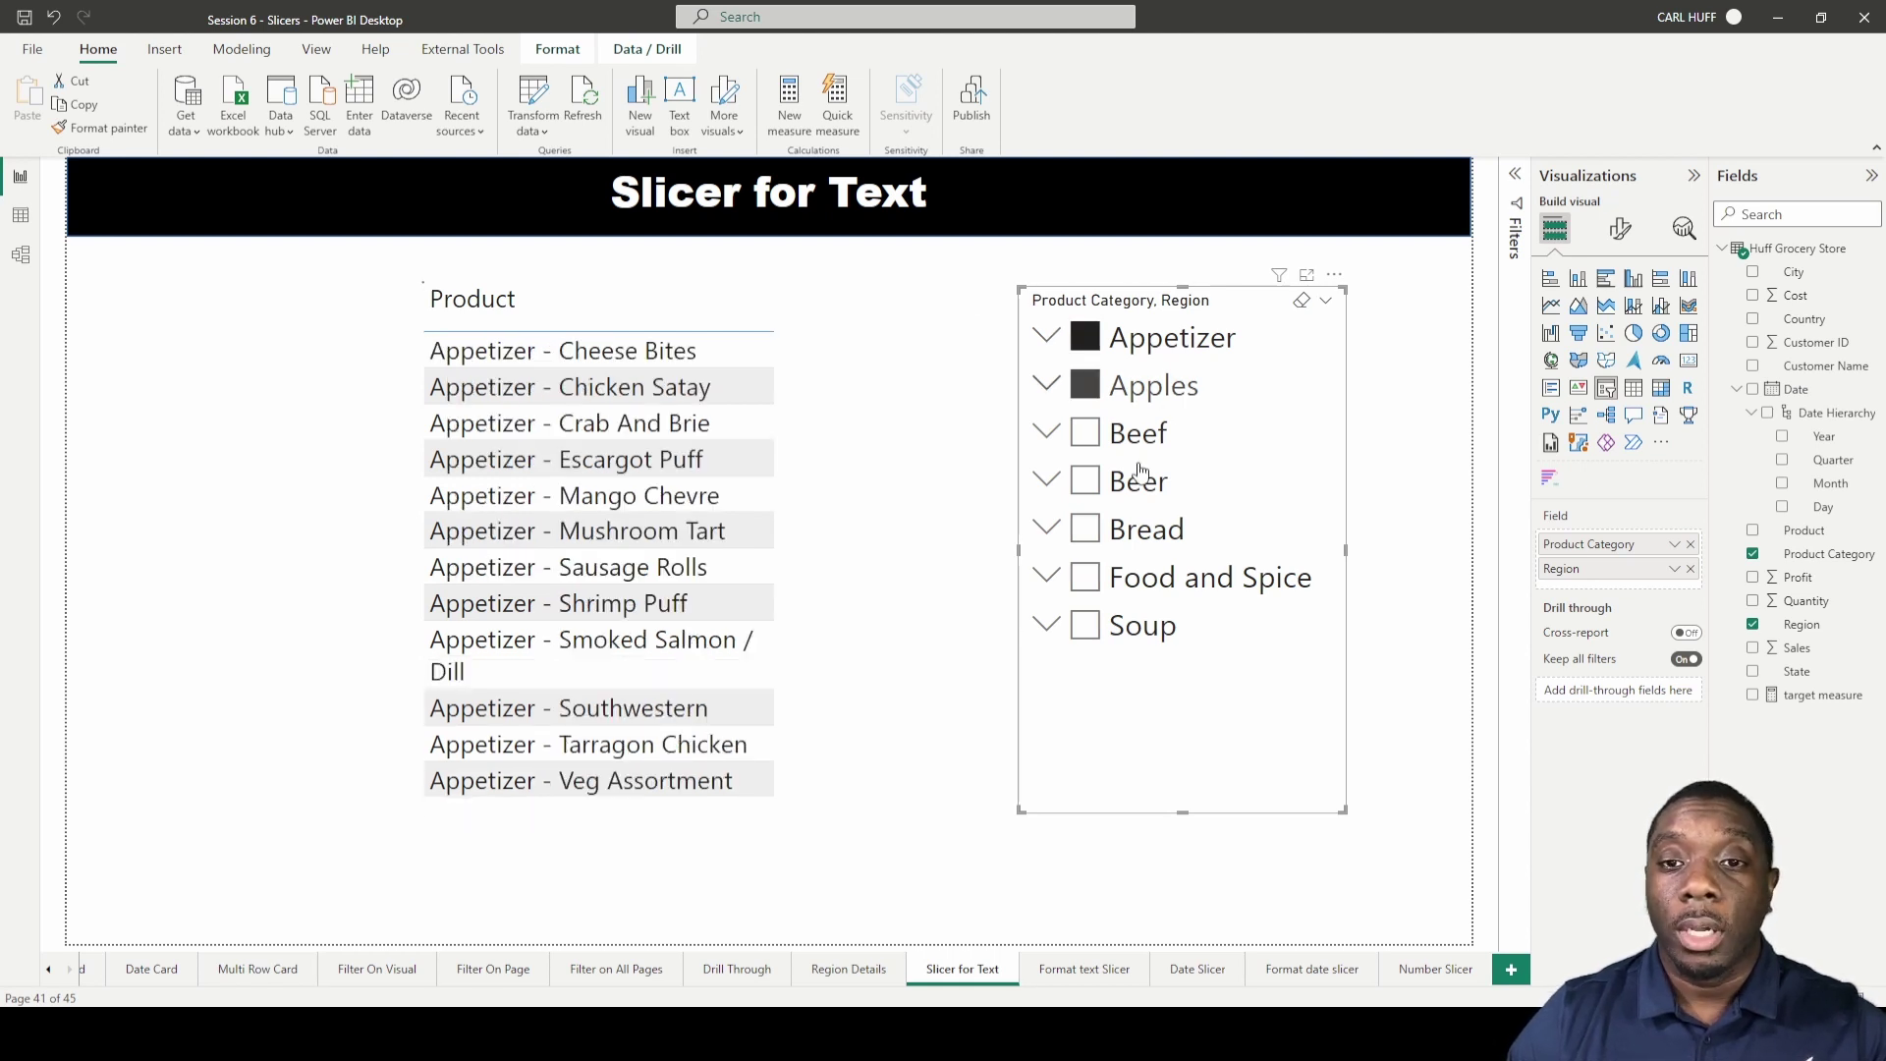
left_click(1086, 433)
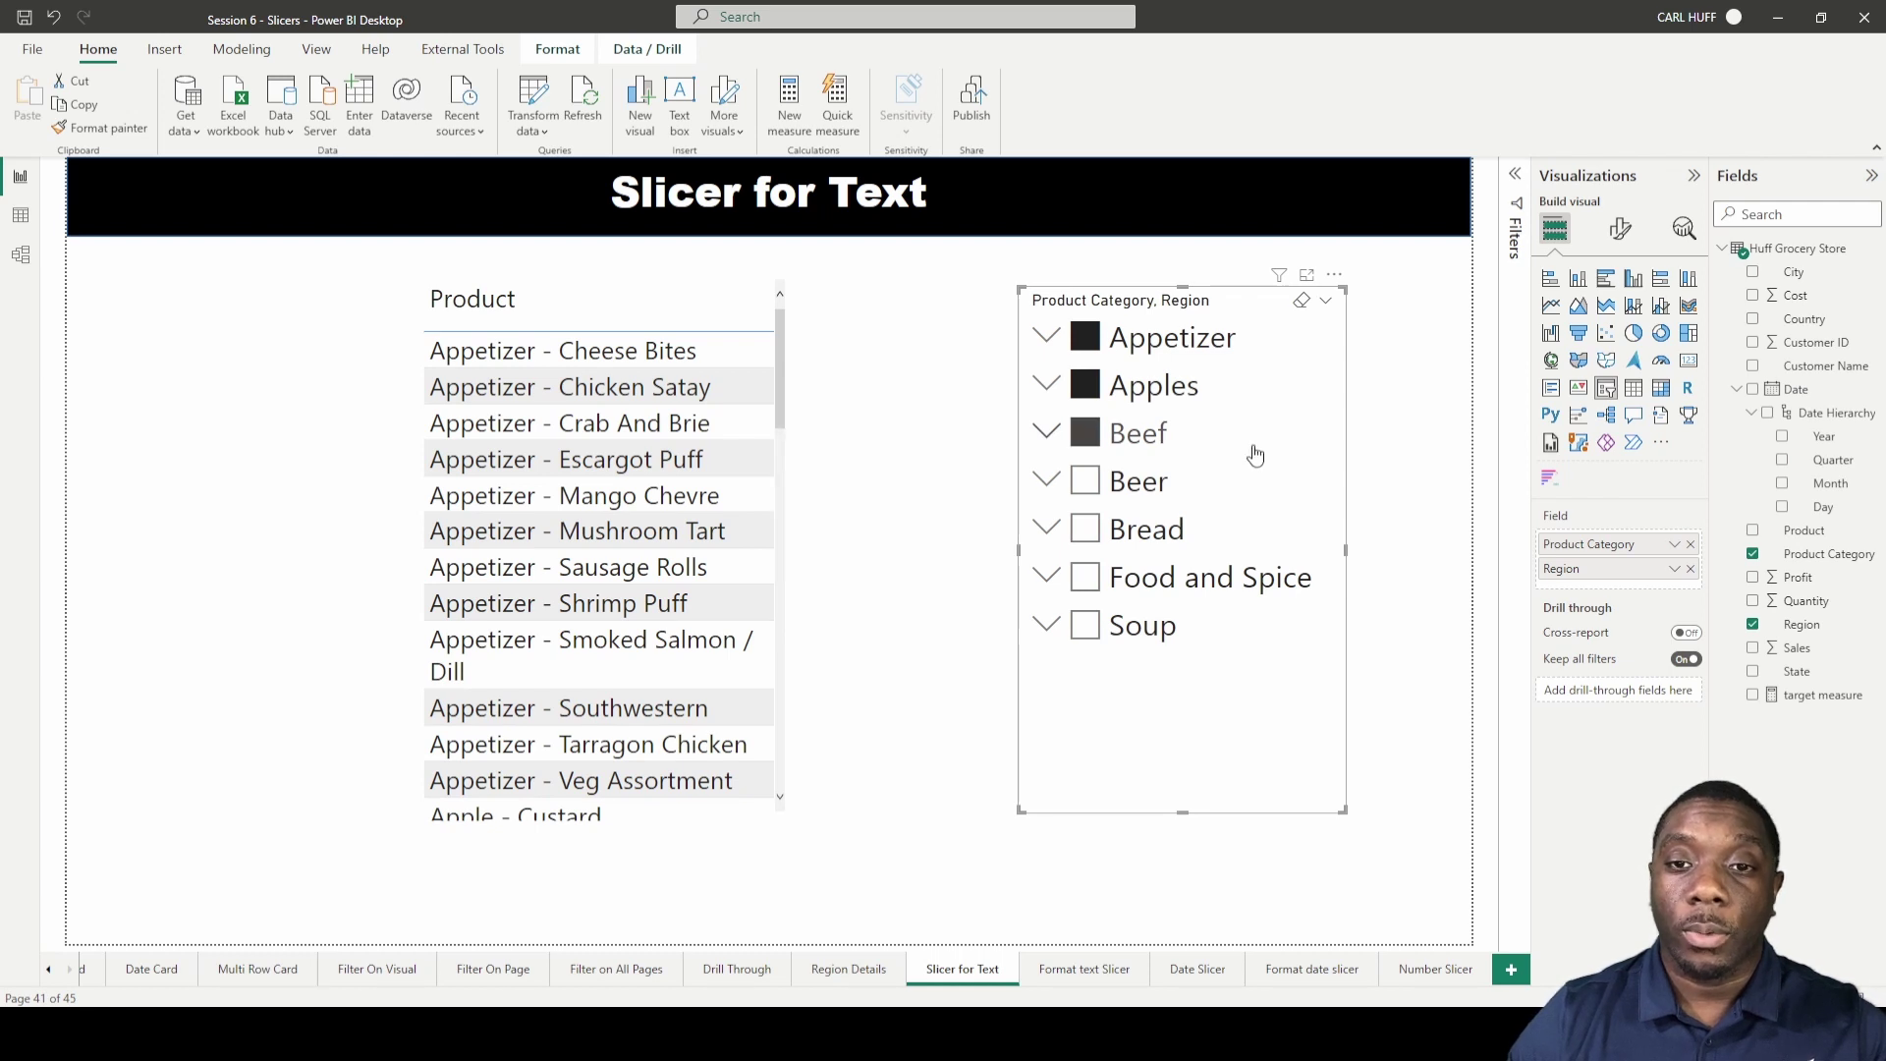
left_click(1102, 444)
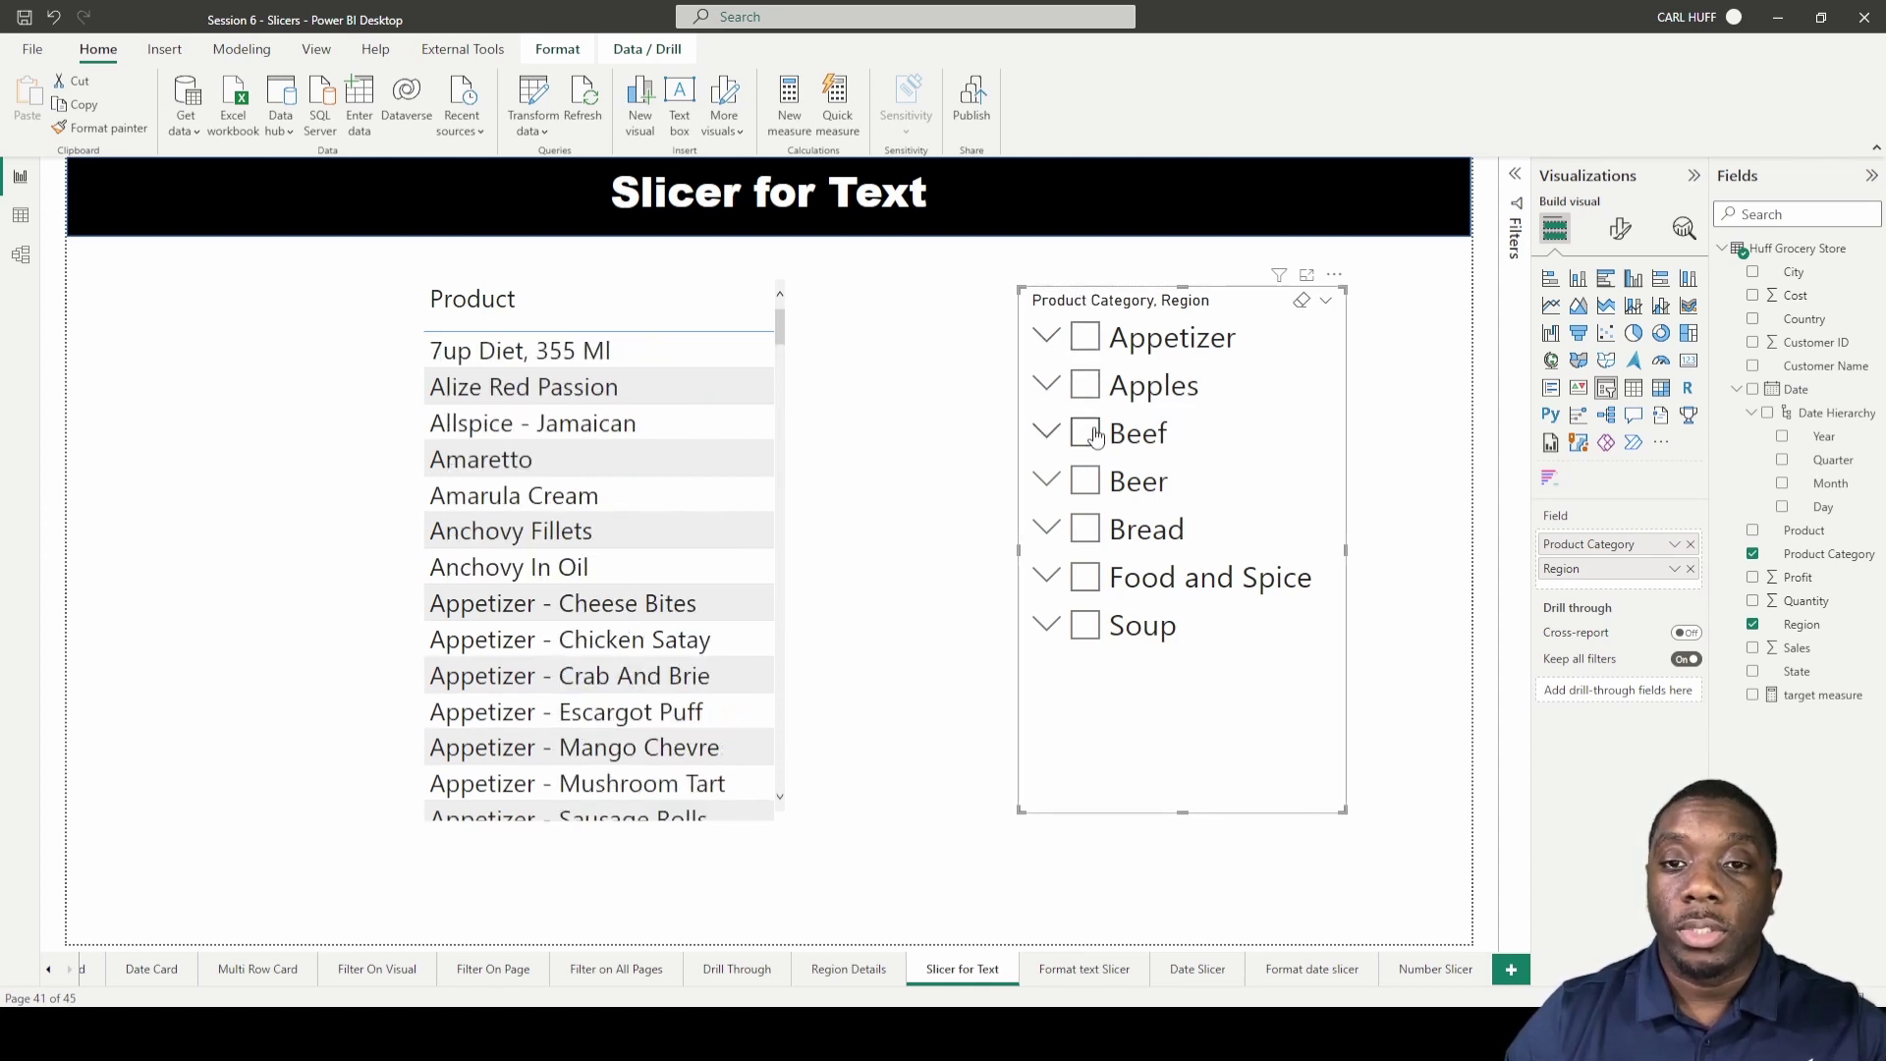
left_click(1330, 308)
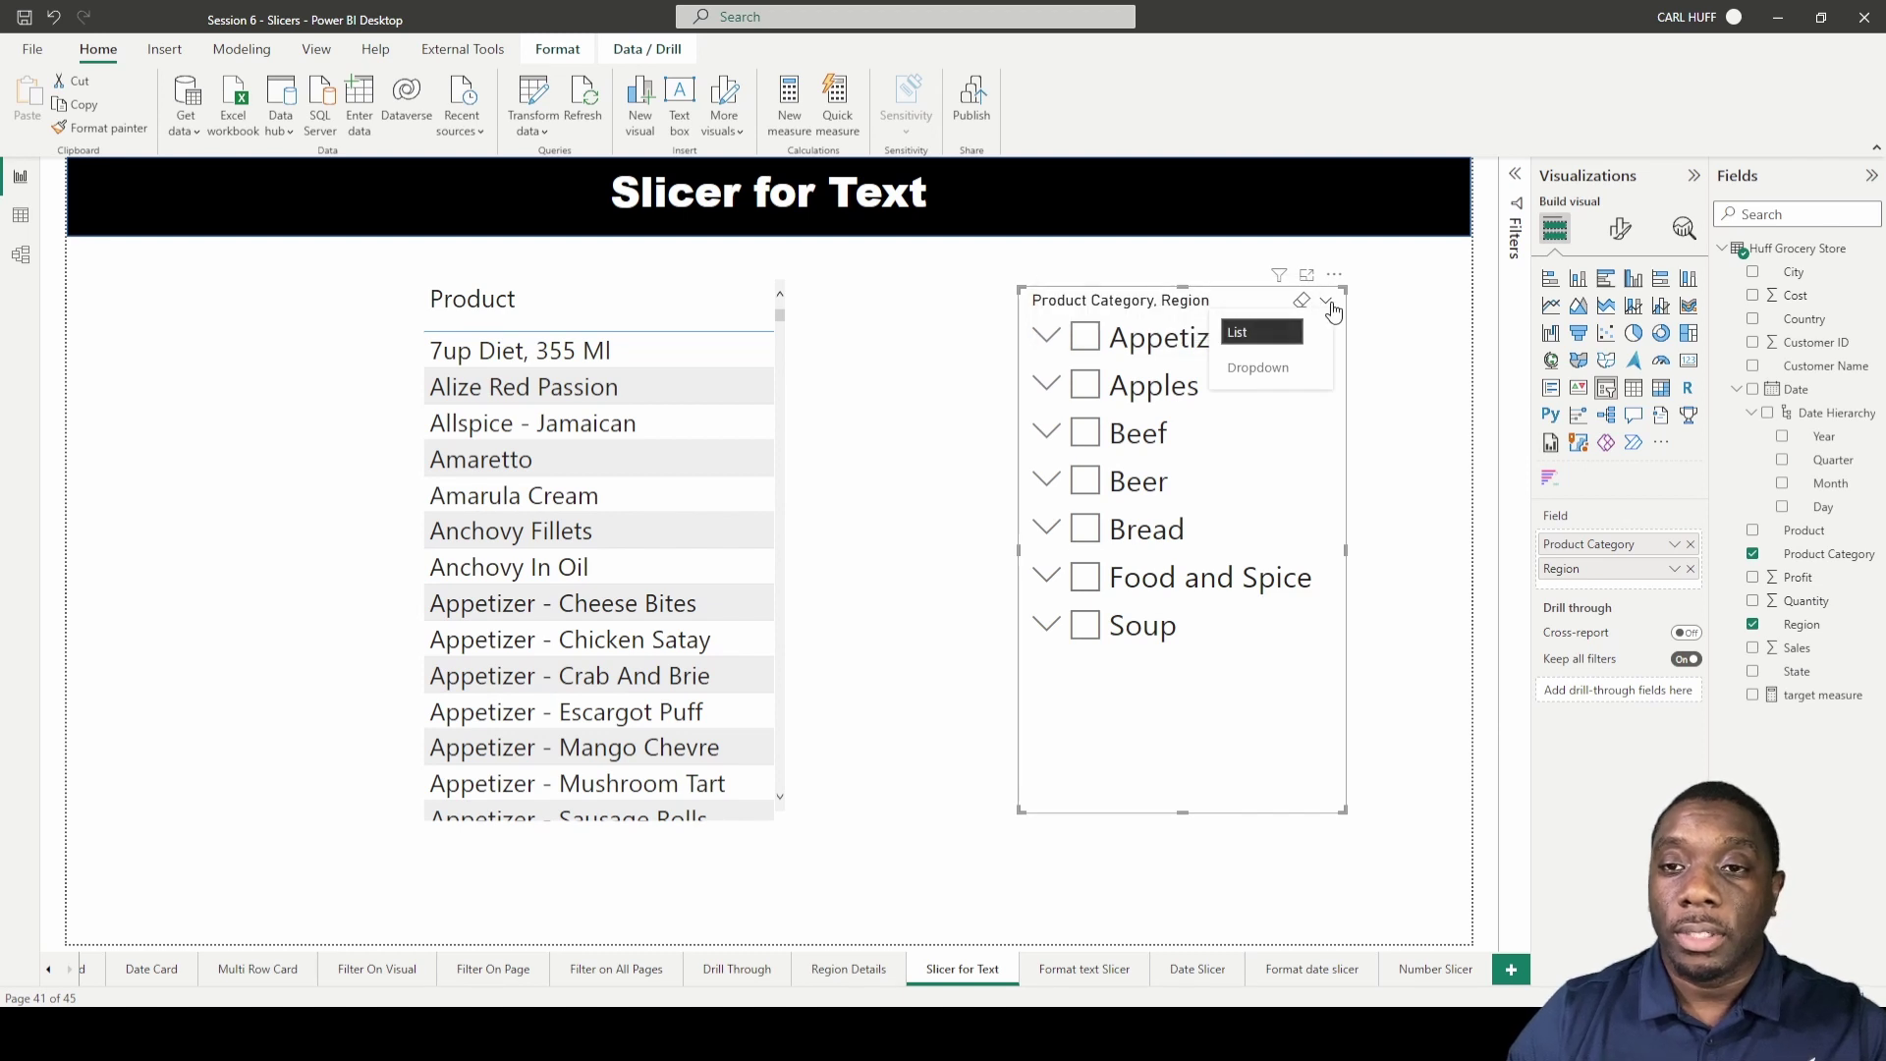
left_click(1260, 368)
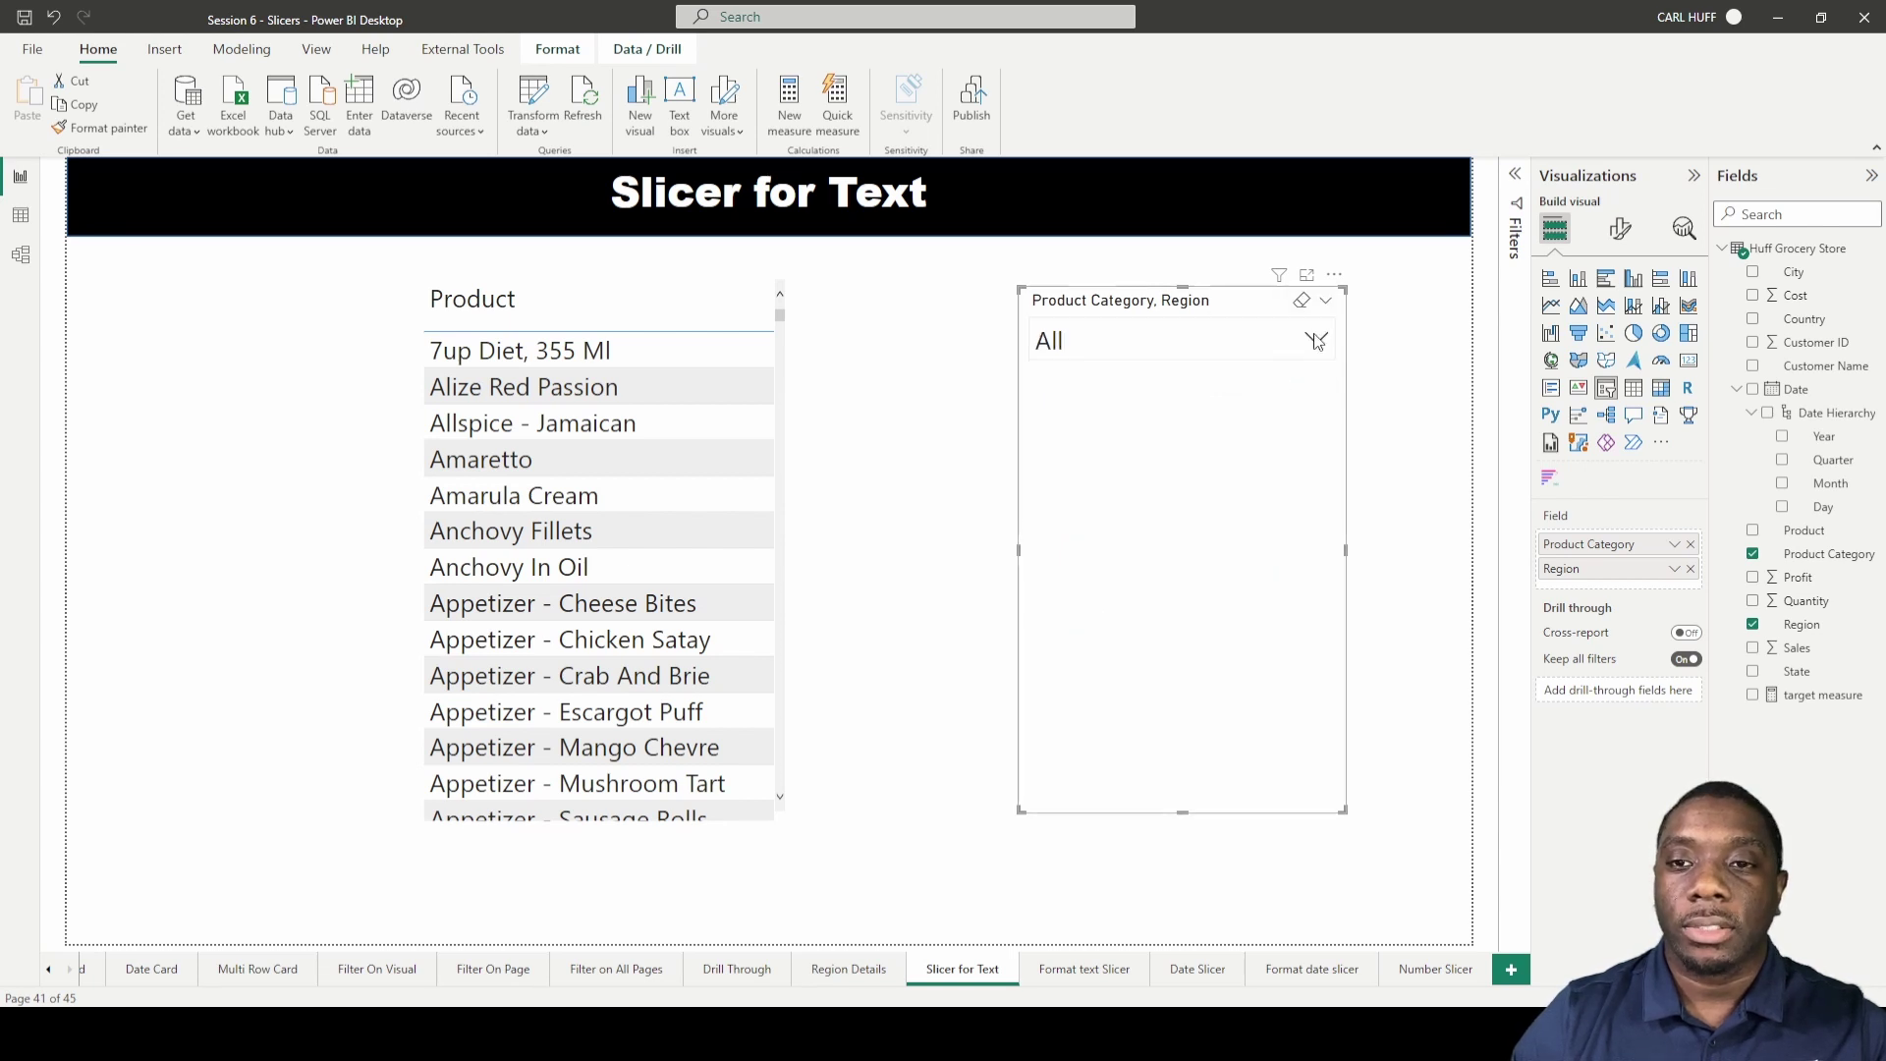
left_click(1313, 344)
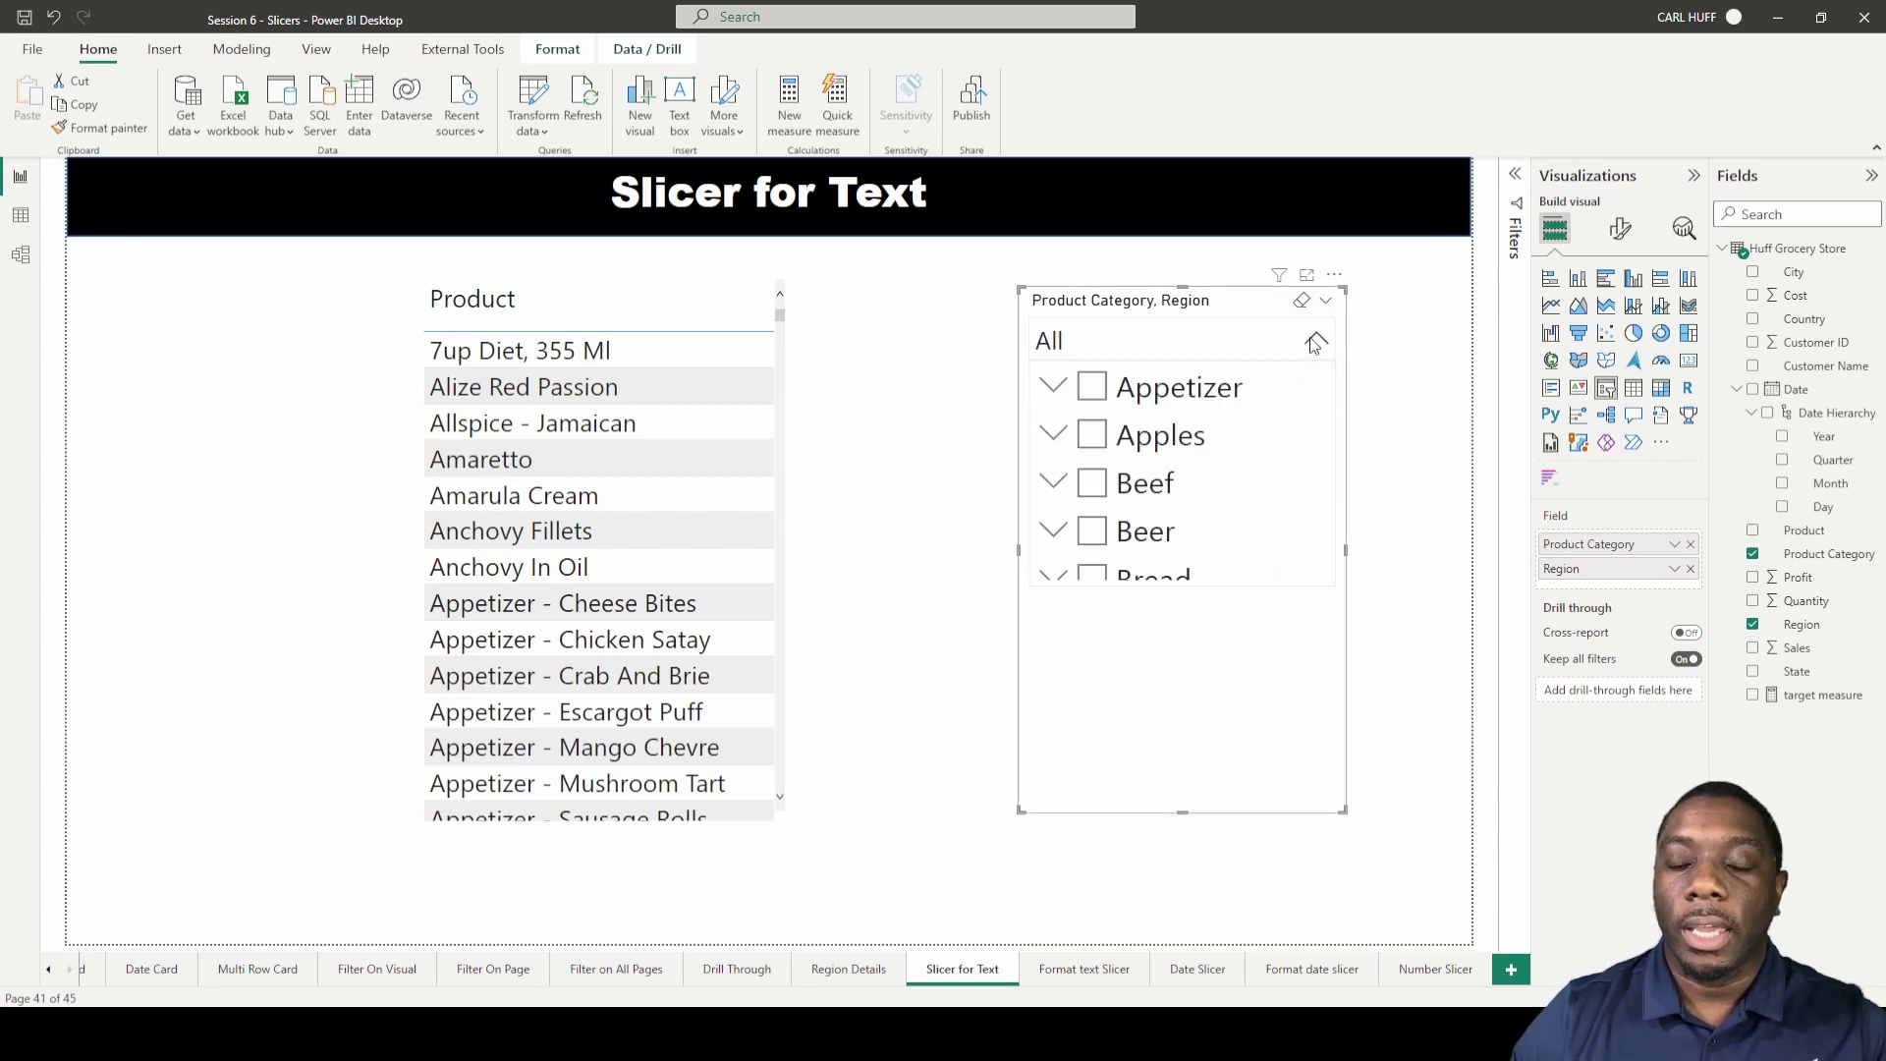
left_click(1313, 344)
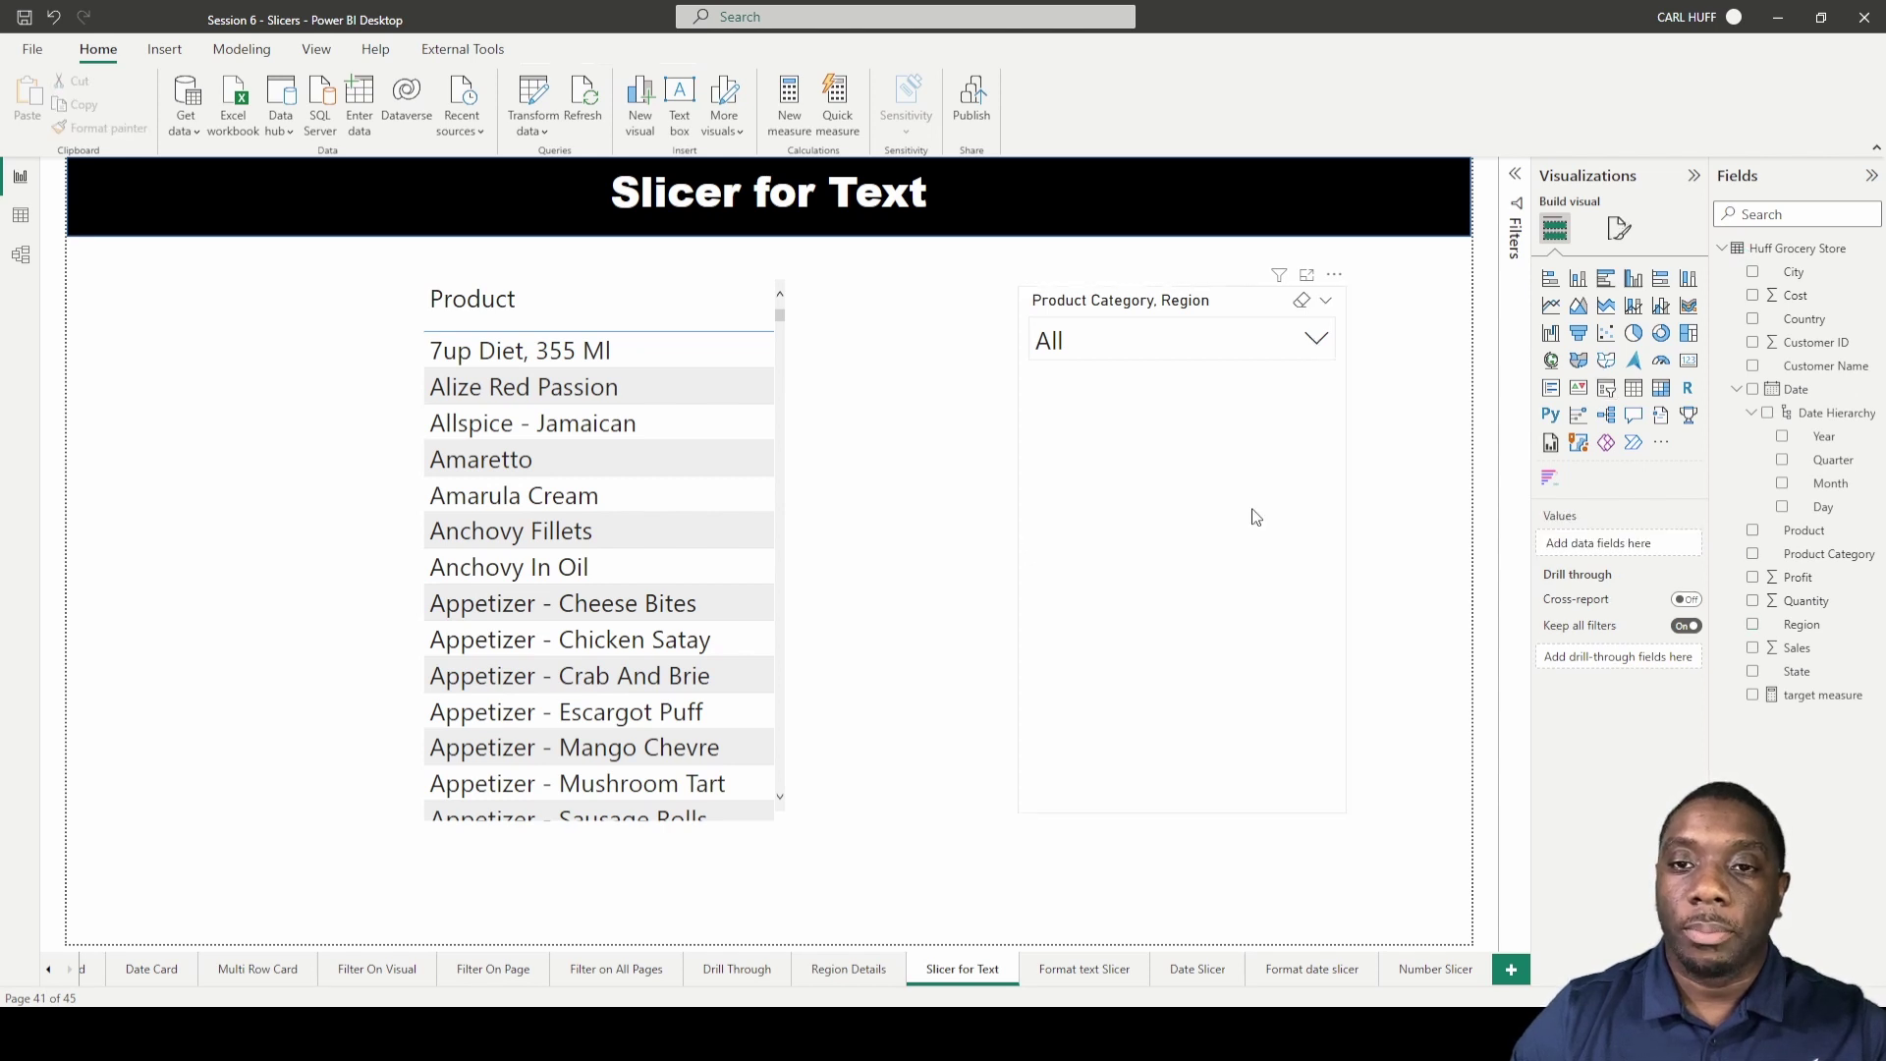
Shrink the dropdown slicer to a short box holding just its header
mouse_move(1341, 806)
left_mouse_down()
mouse_move(1346, 328)
mouse_move(1359, 404)
left_mouse_up()
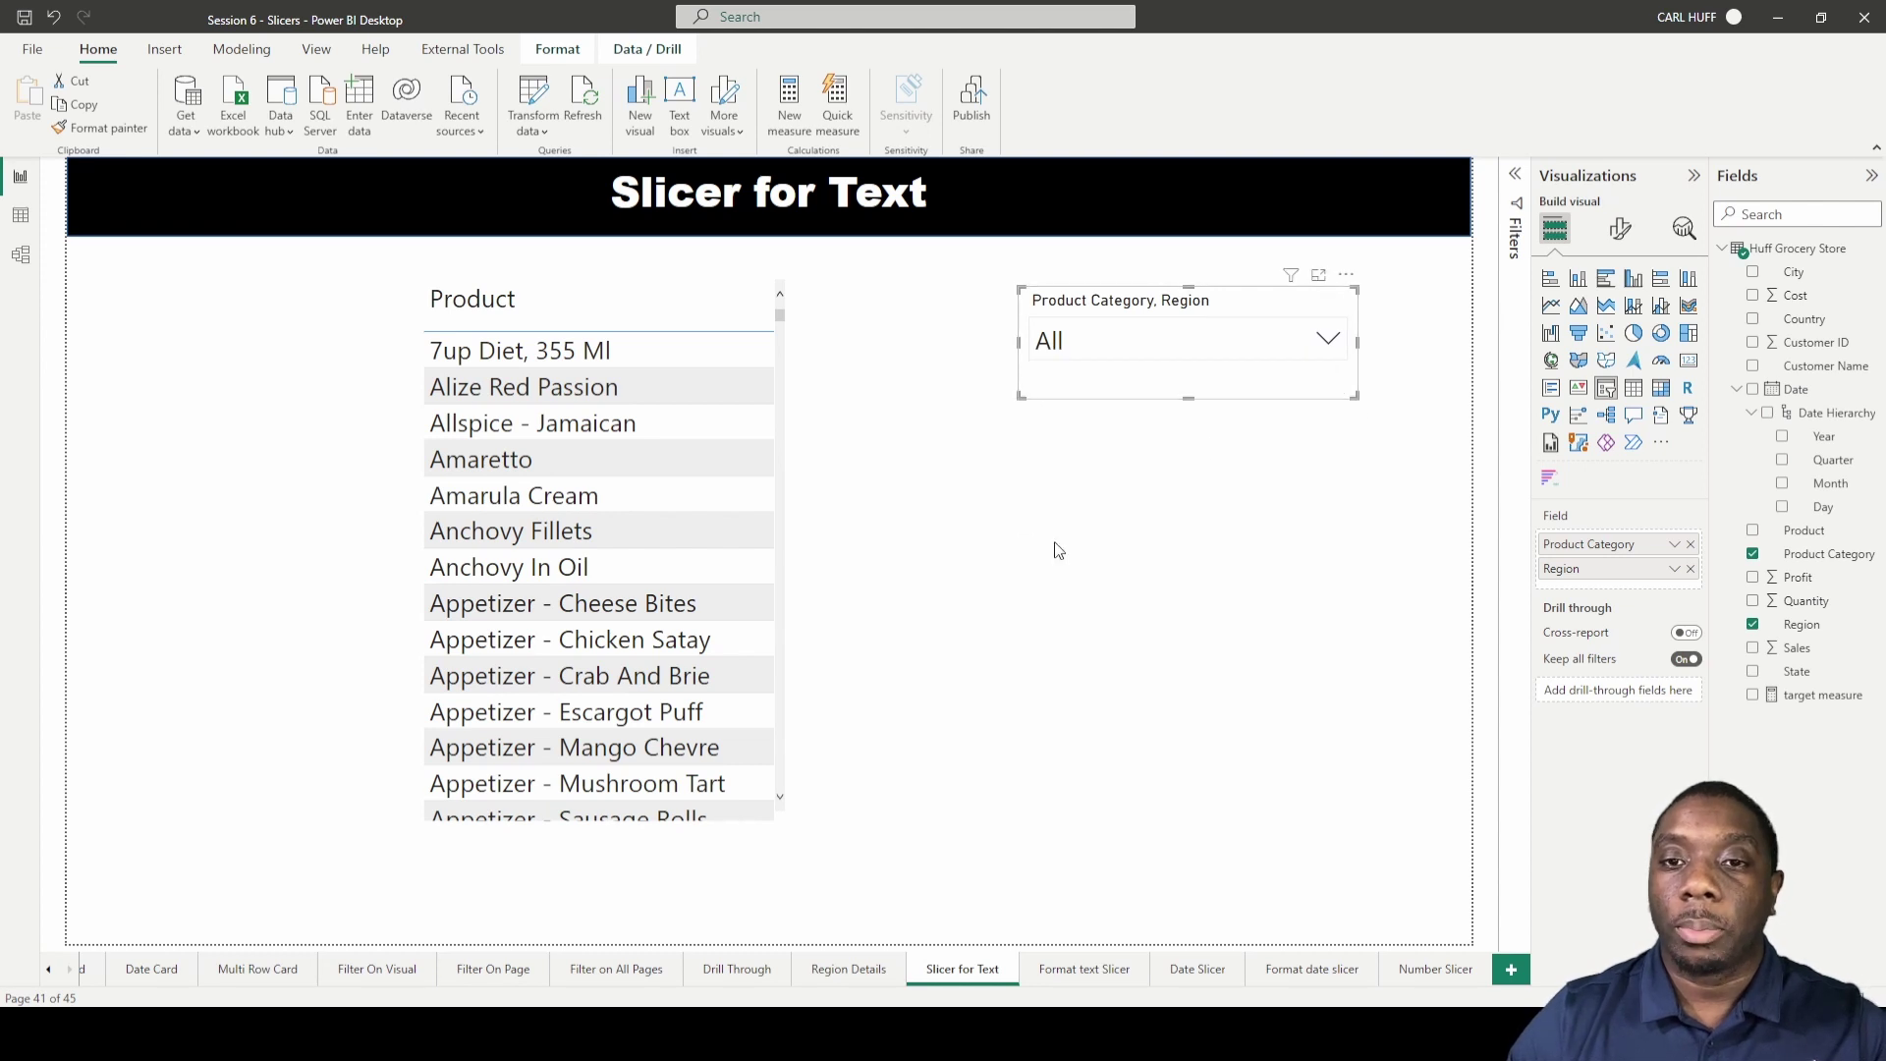
left_click(1137, 472)
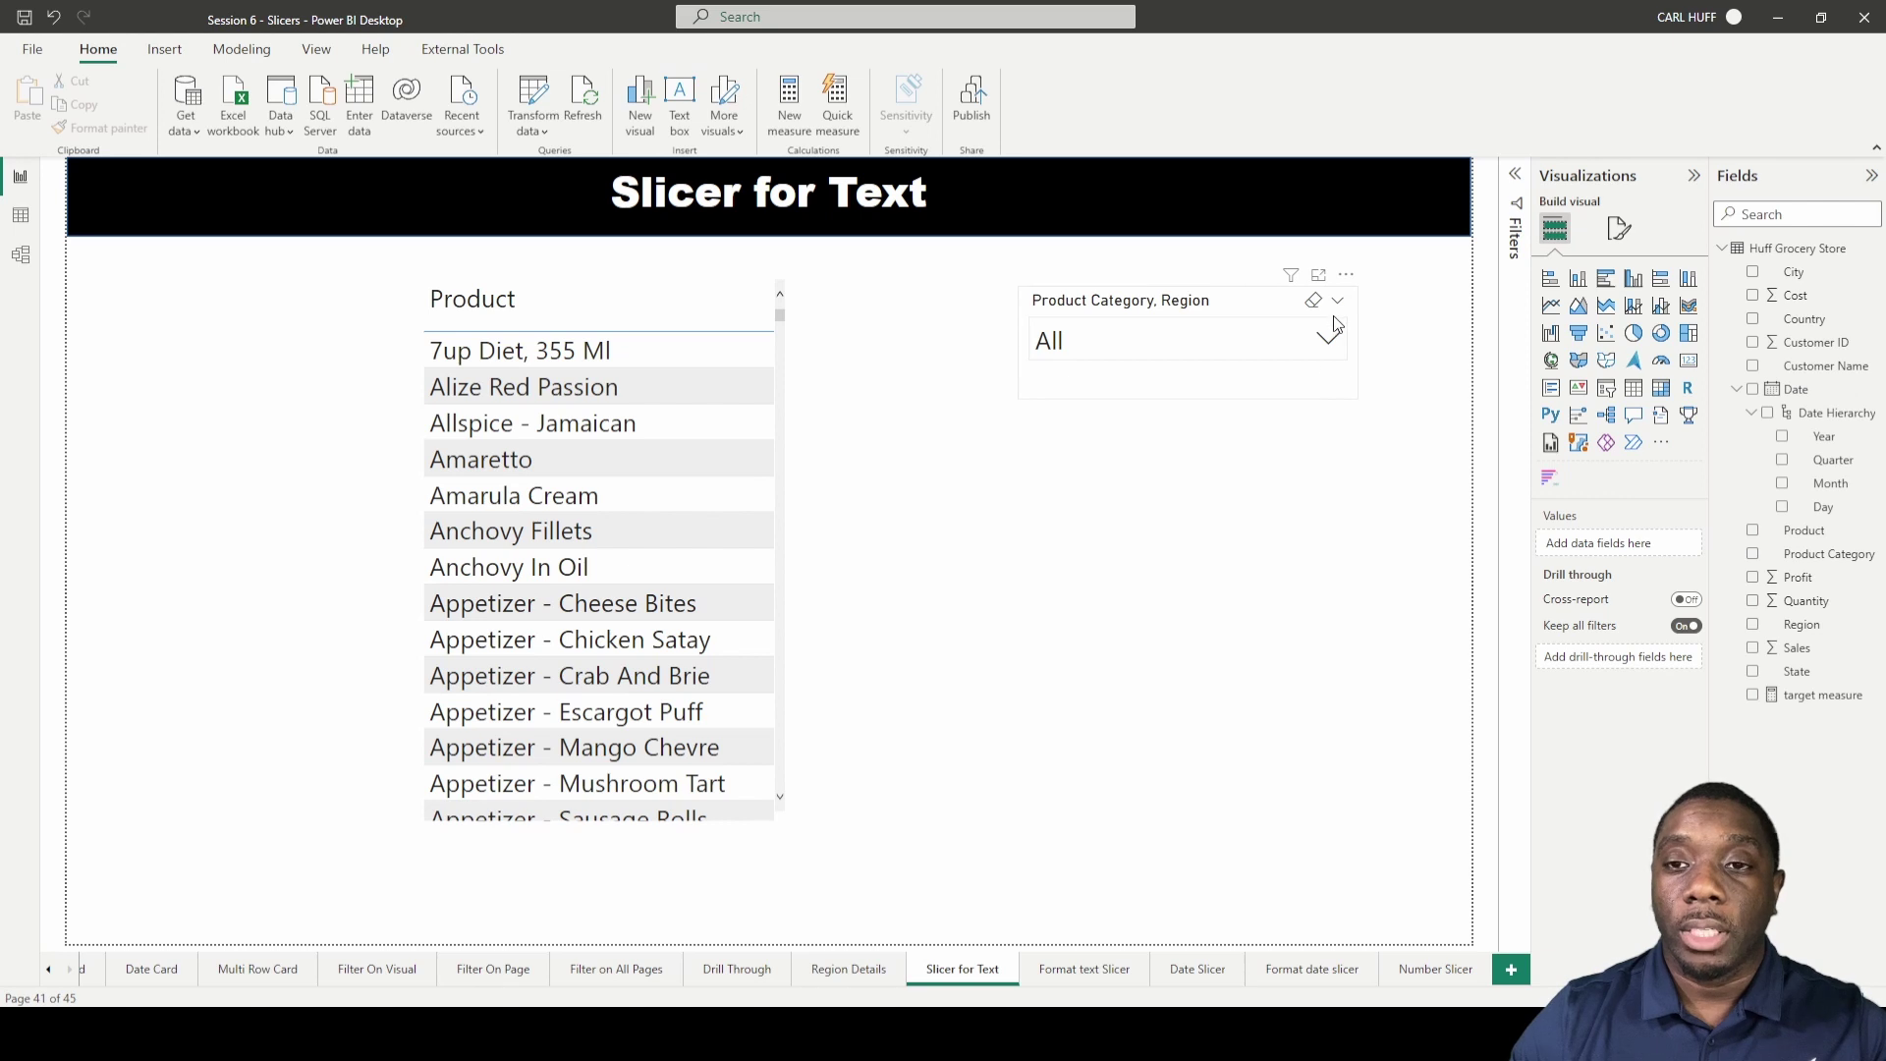
left_click(1338, 310)
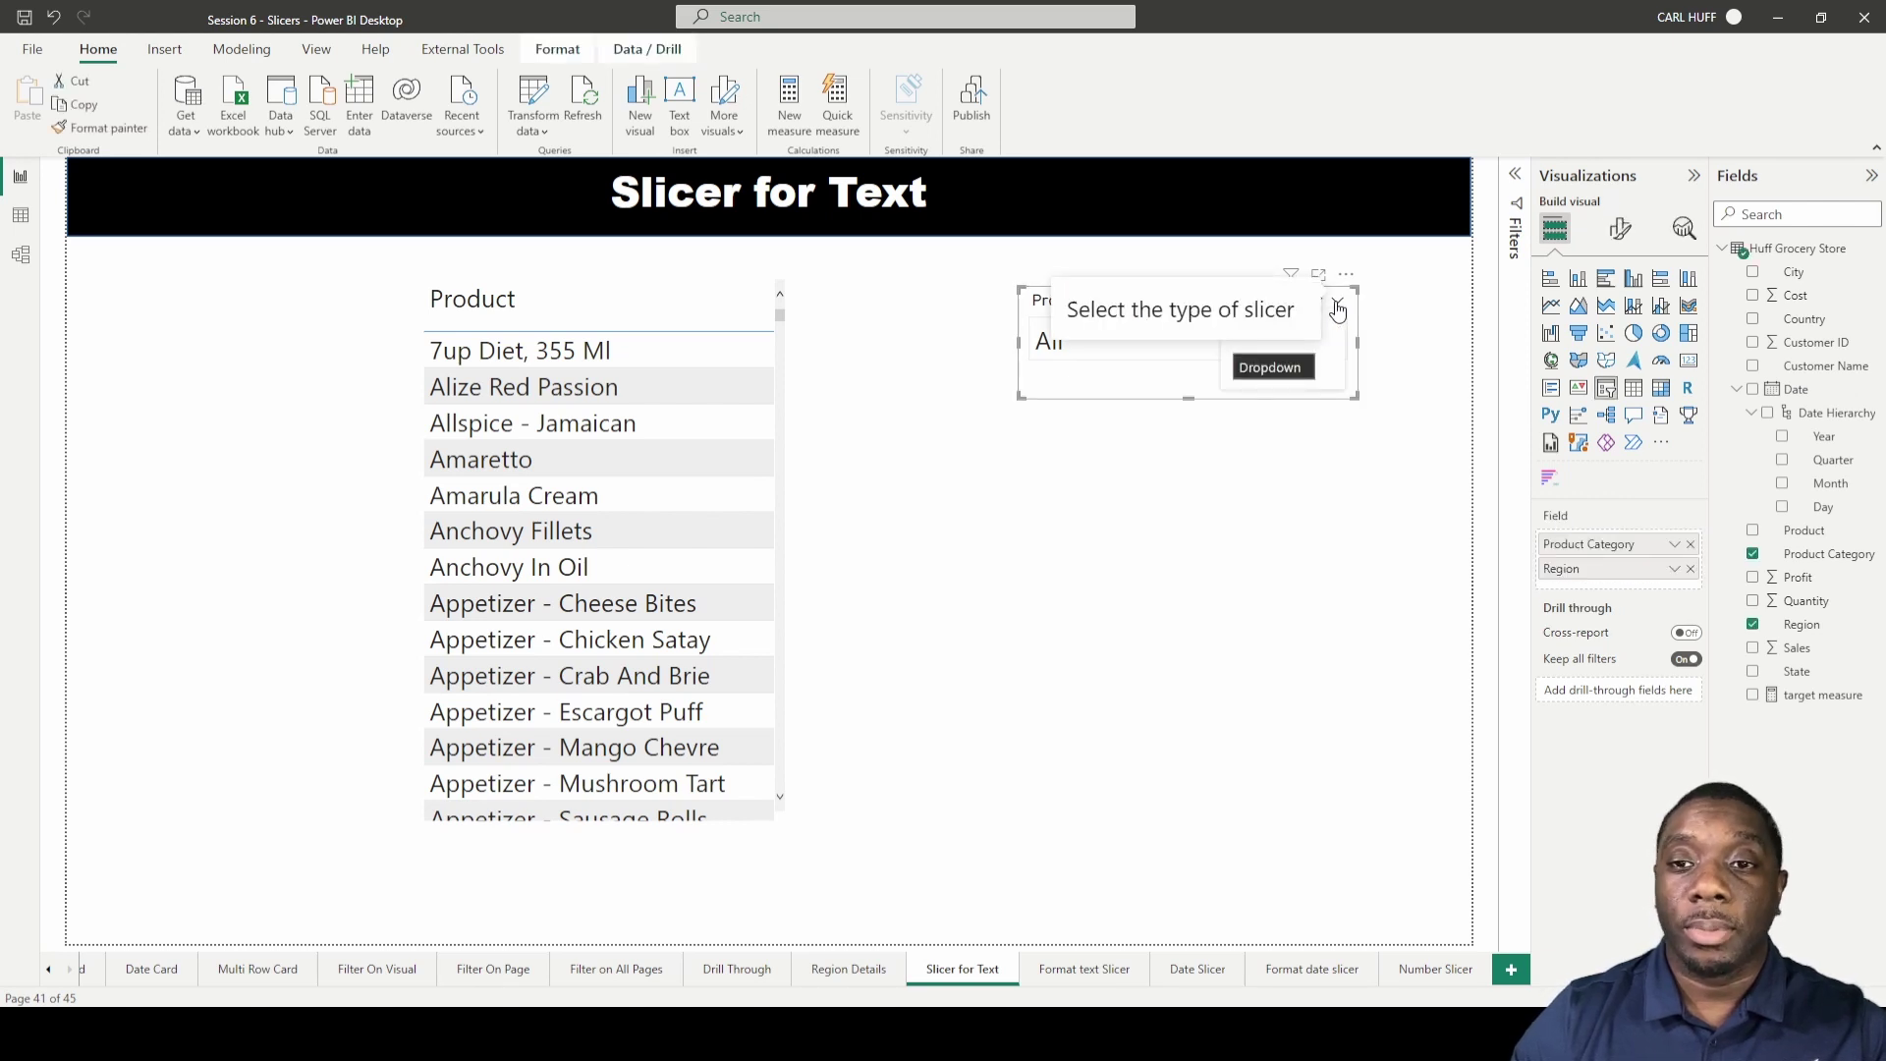
left_click(1129, 379)
Test the dropdown by checking, clearing, expanding and collapsing Appetizer, then close it
left_click(1328, 340)
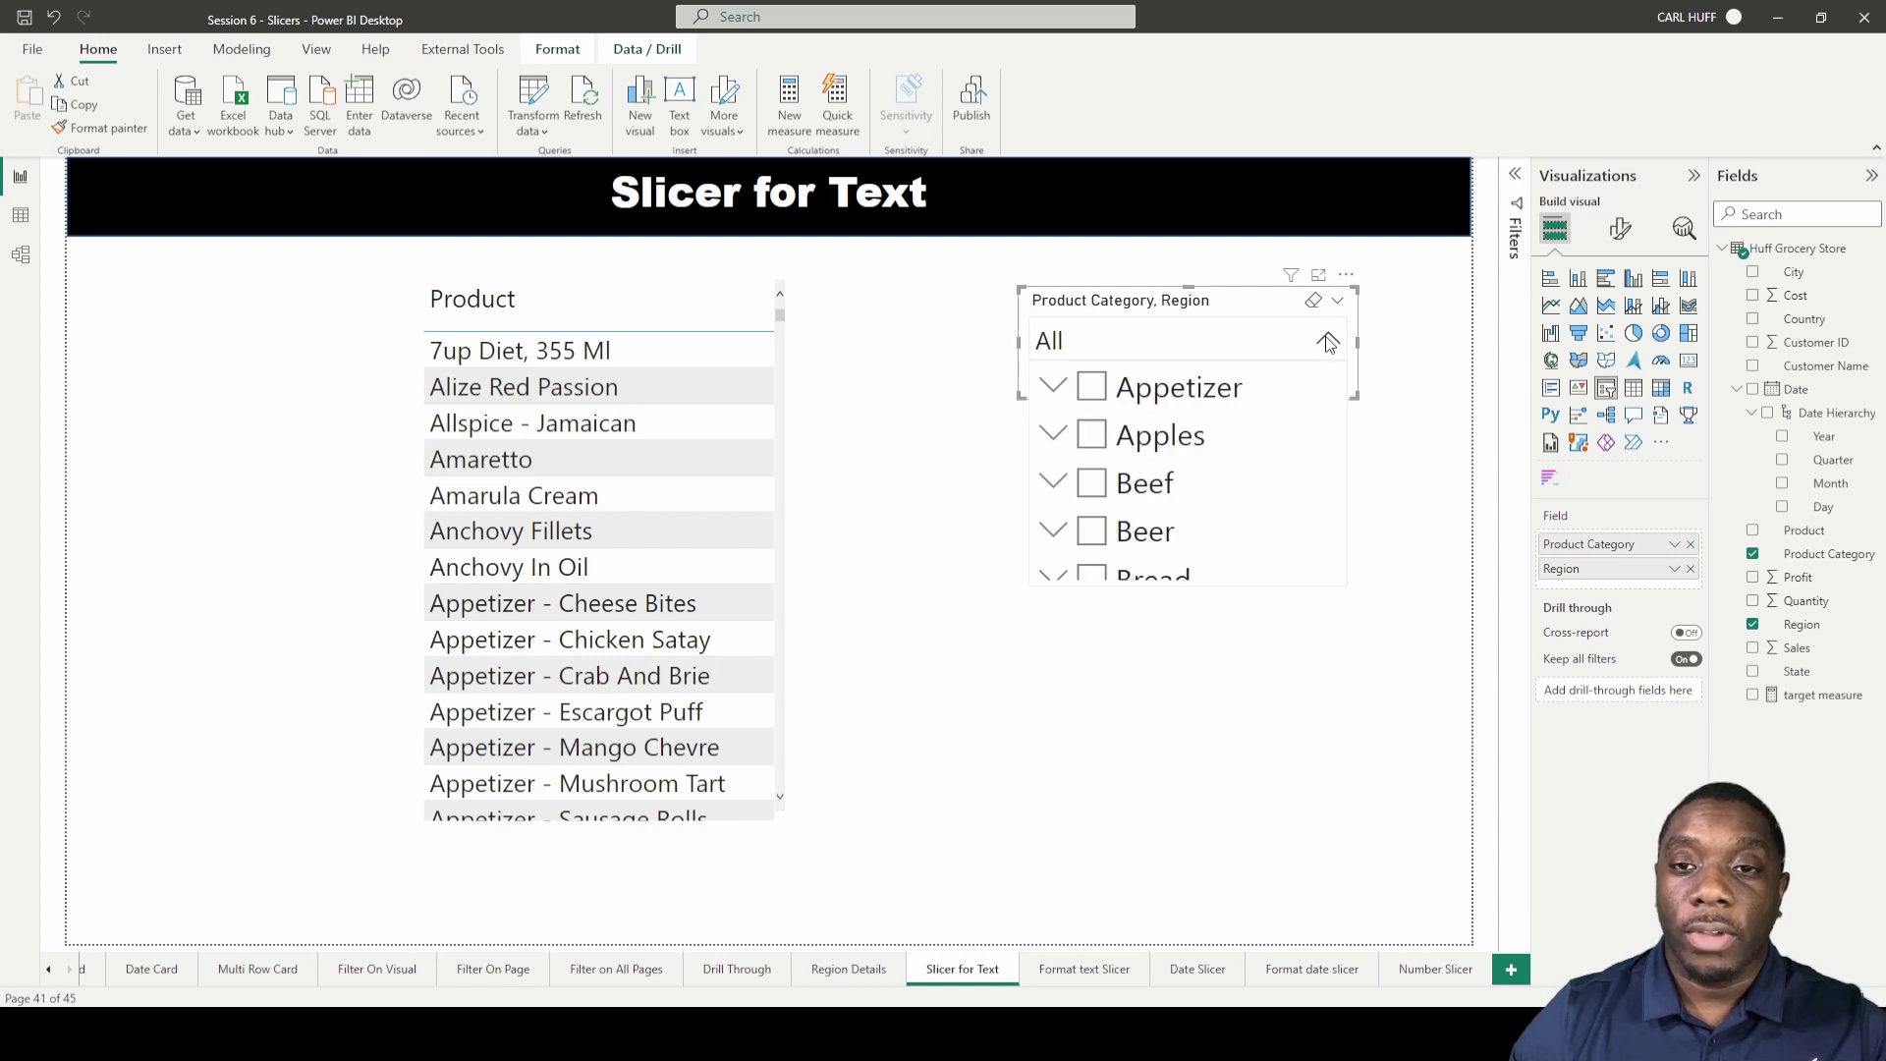
scroll(1149, 447, "down", 3)
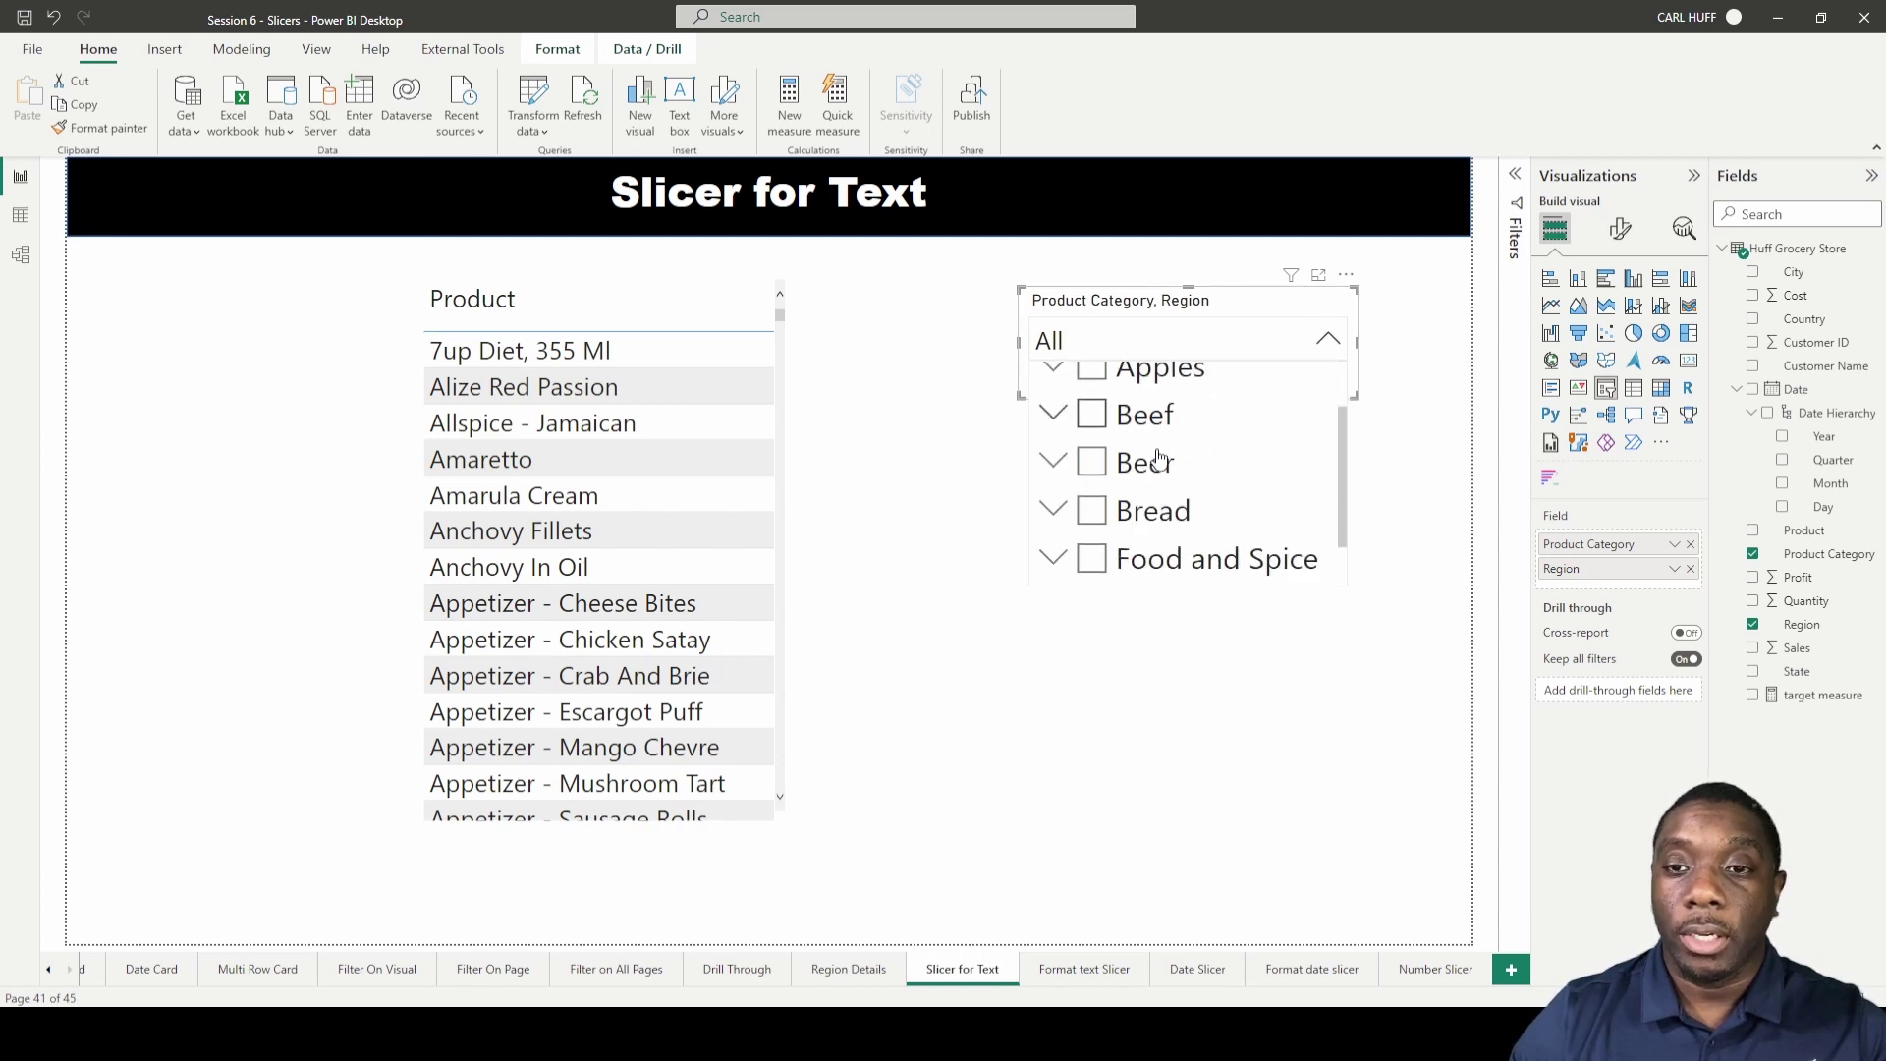
scroll(1157, 458, "up", 3)
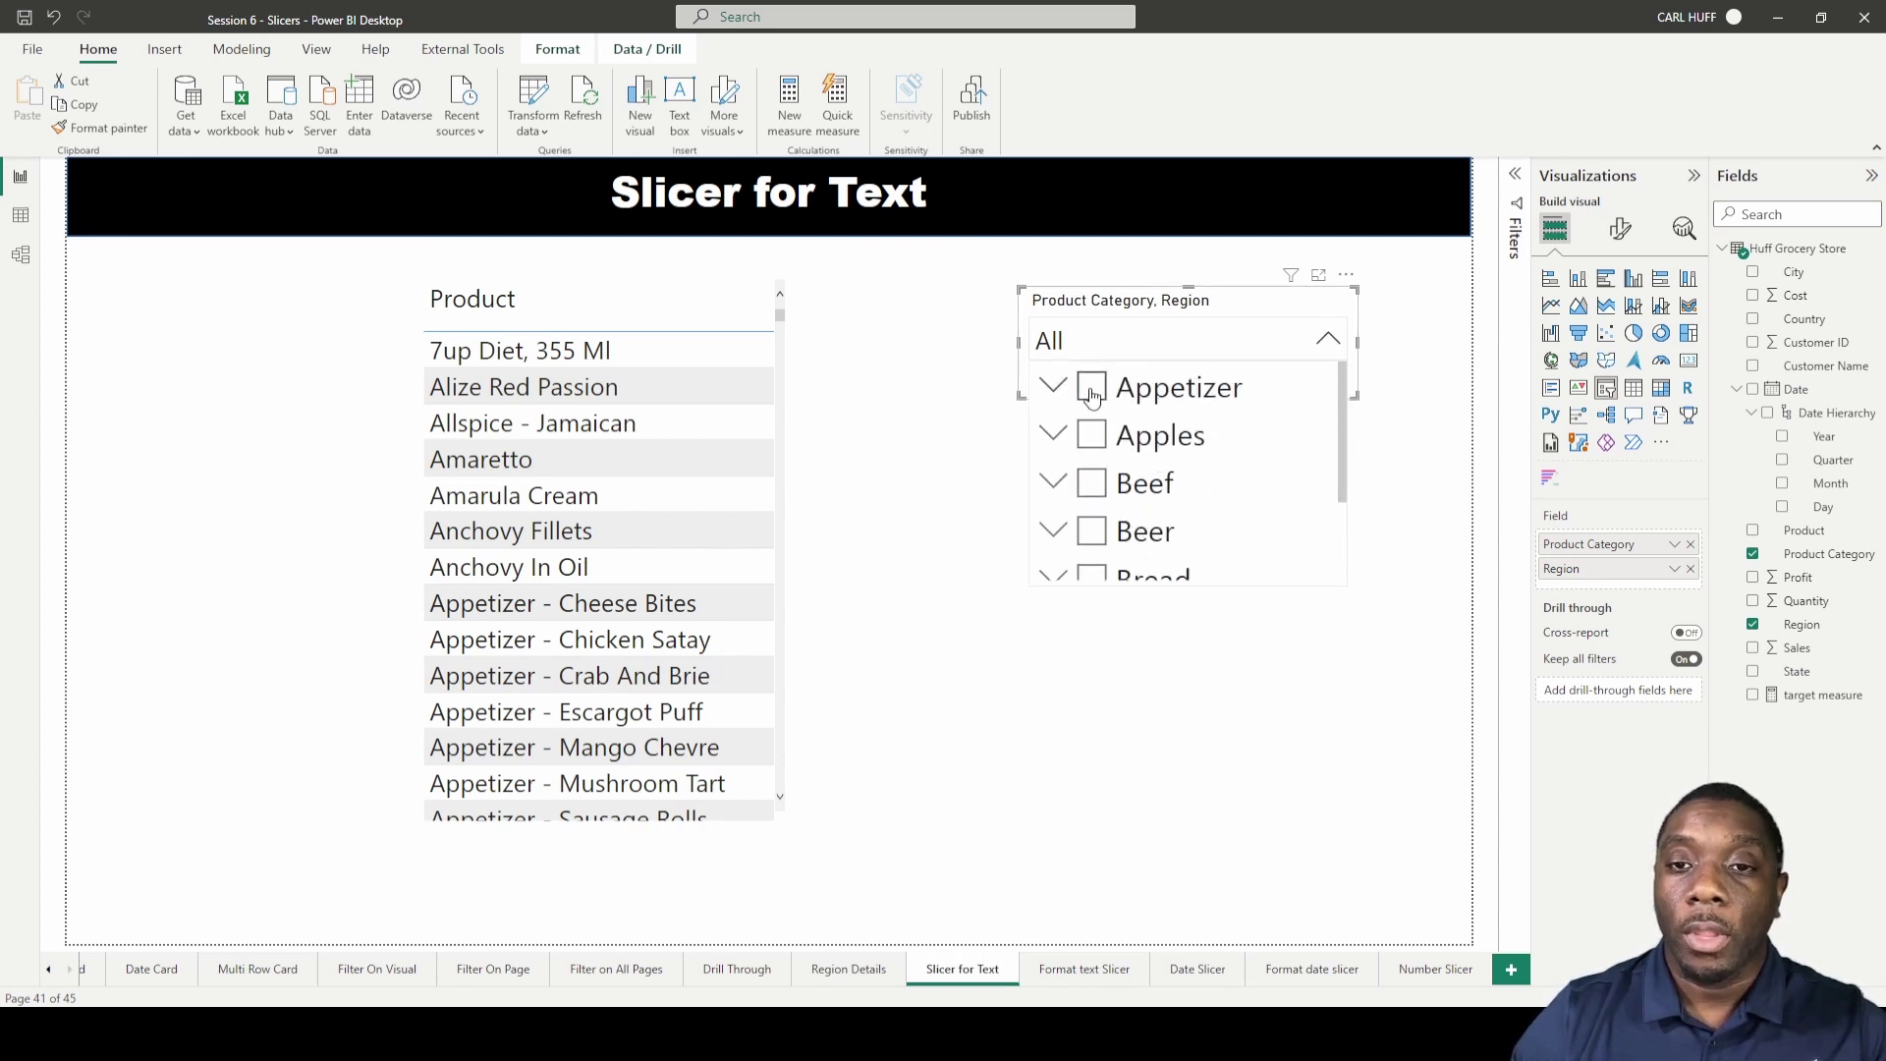
left_click(1093, 388)
left_click(1092, 388)
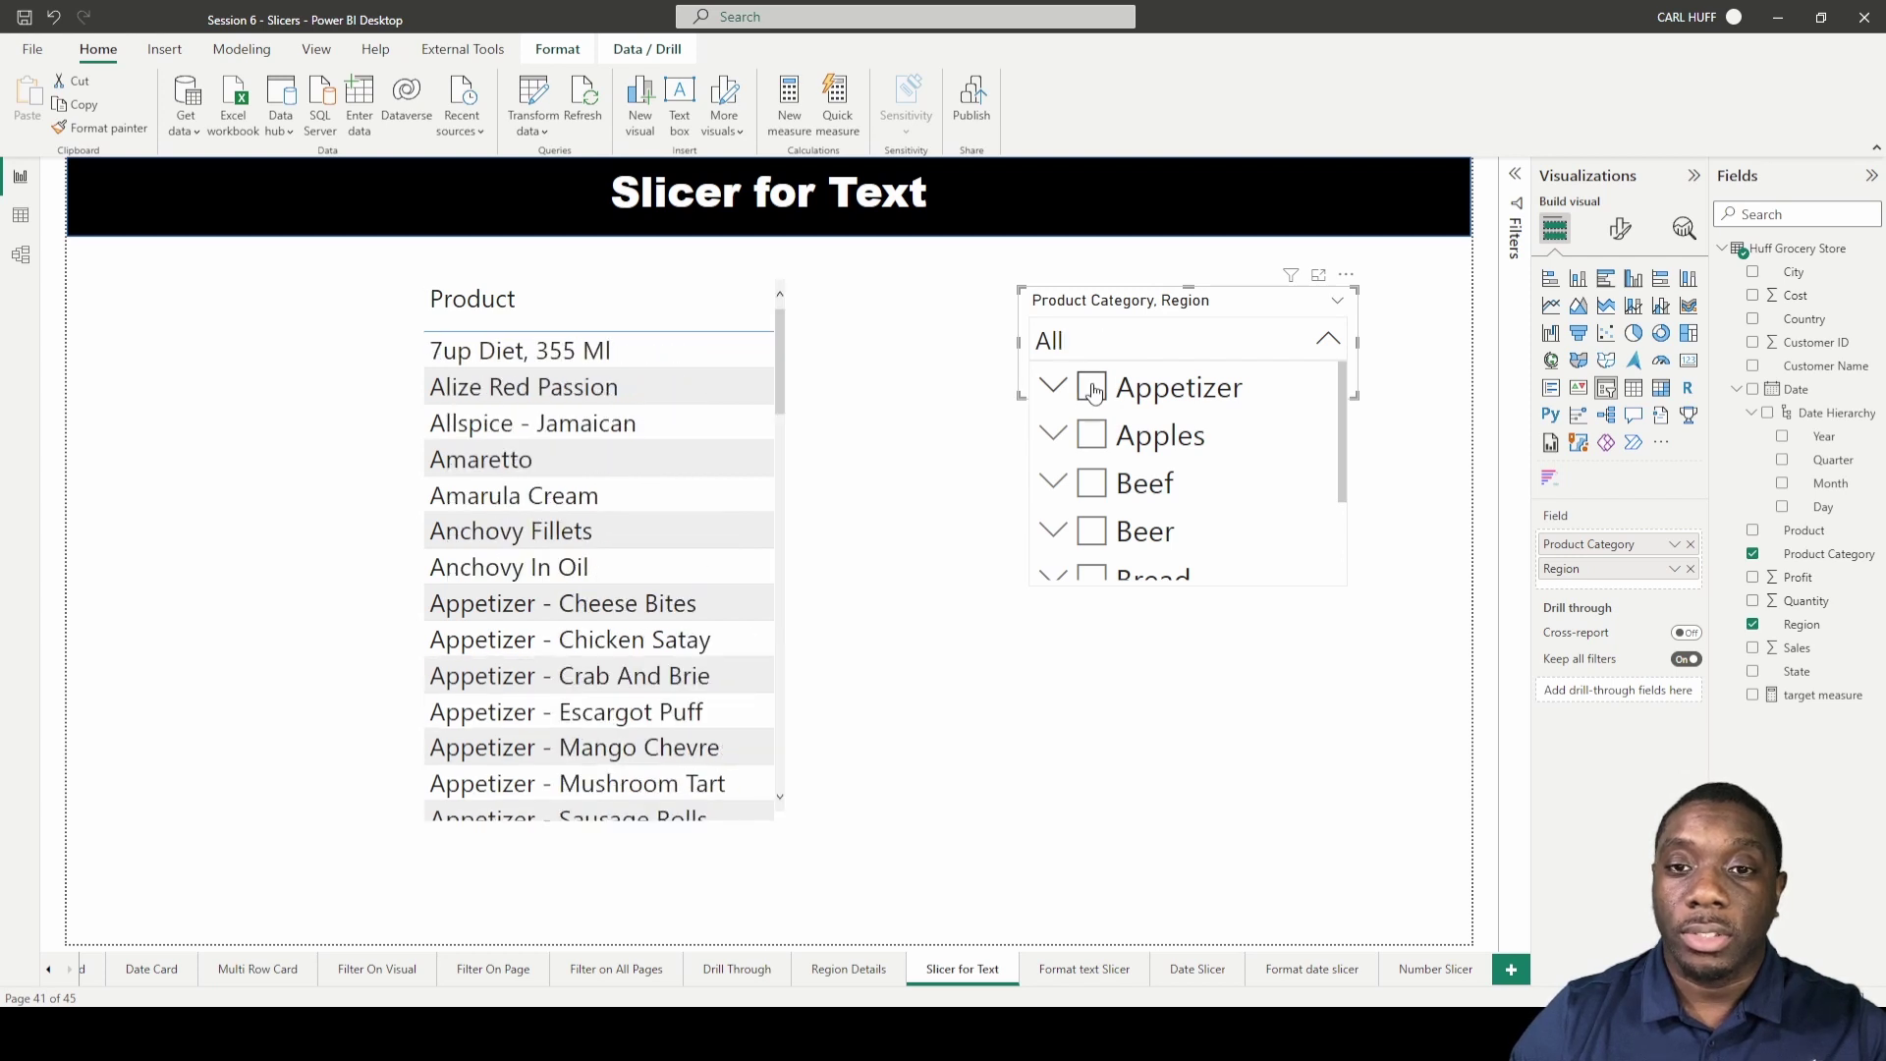
left_click(1052, 388)
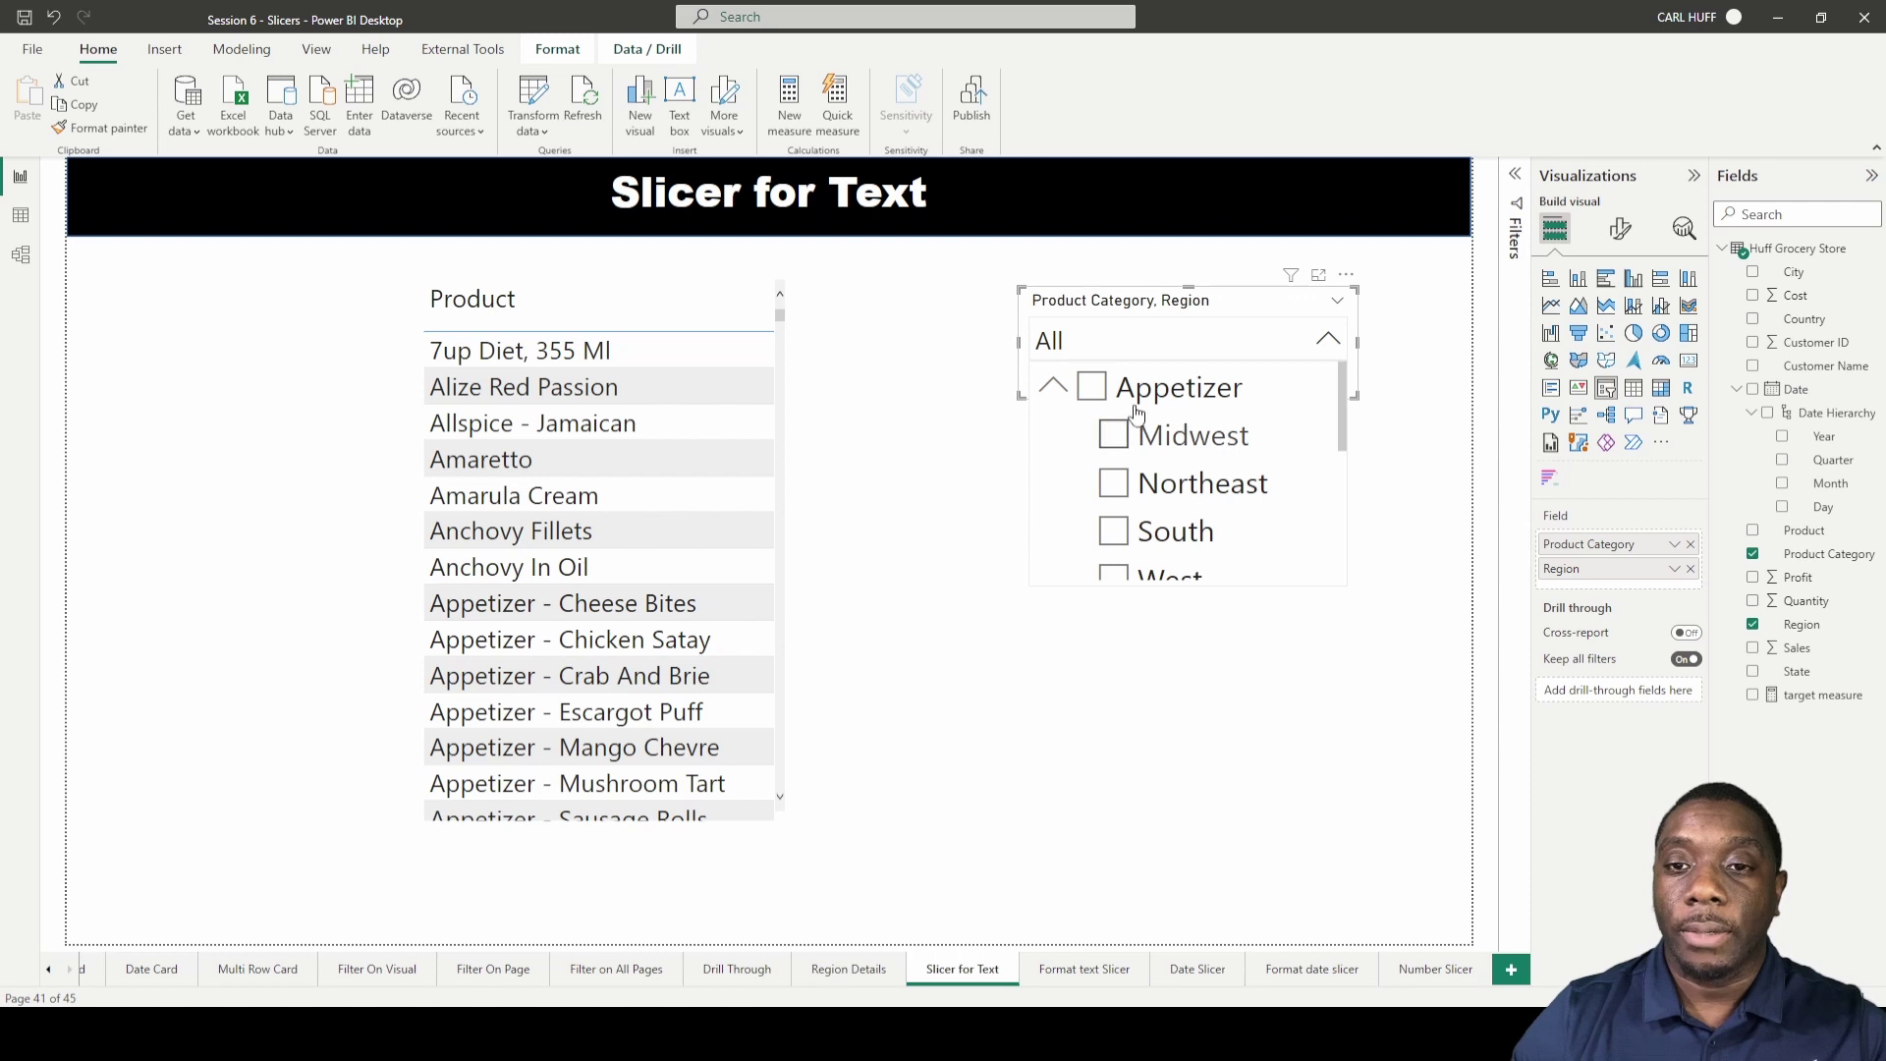
left_click(1053, 390)
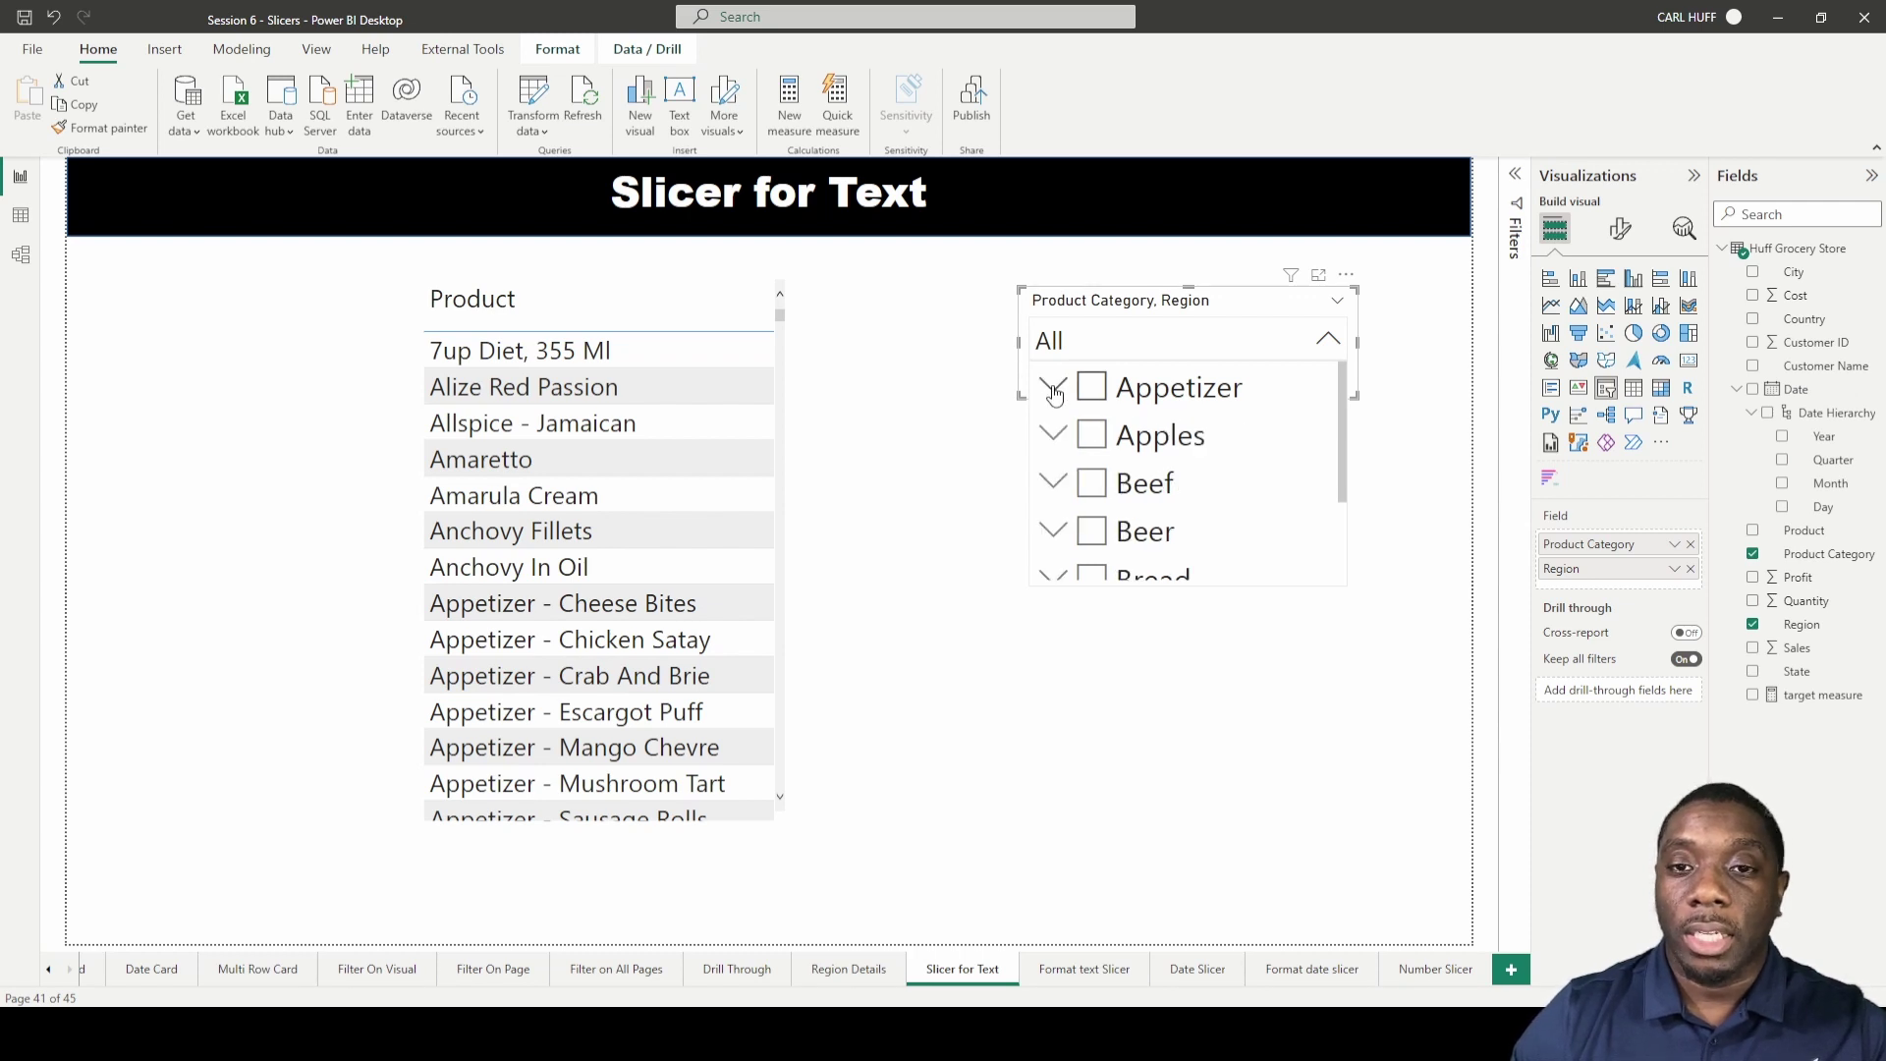
left_click(1320, 338)
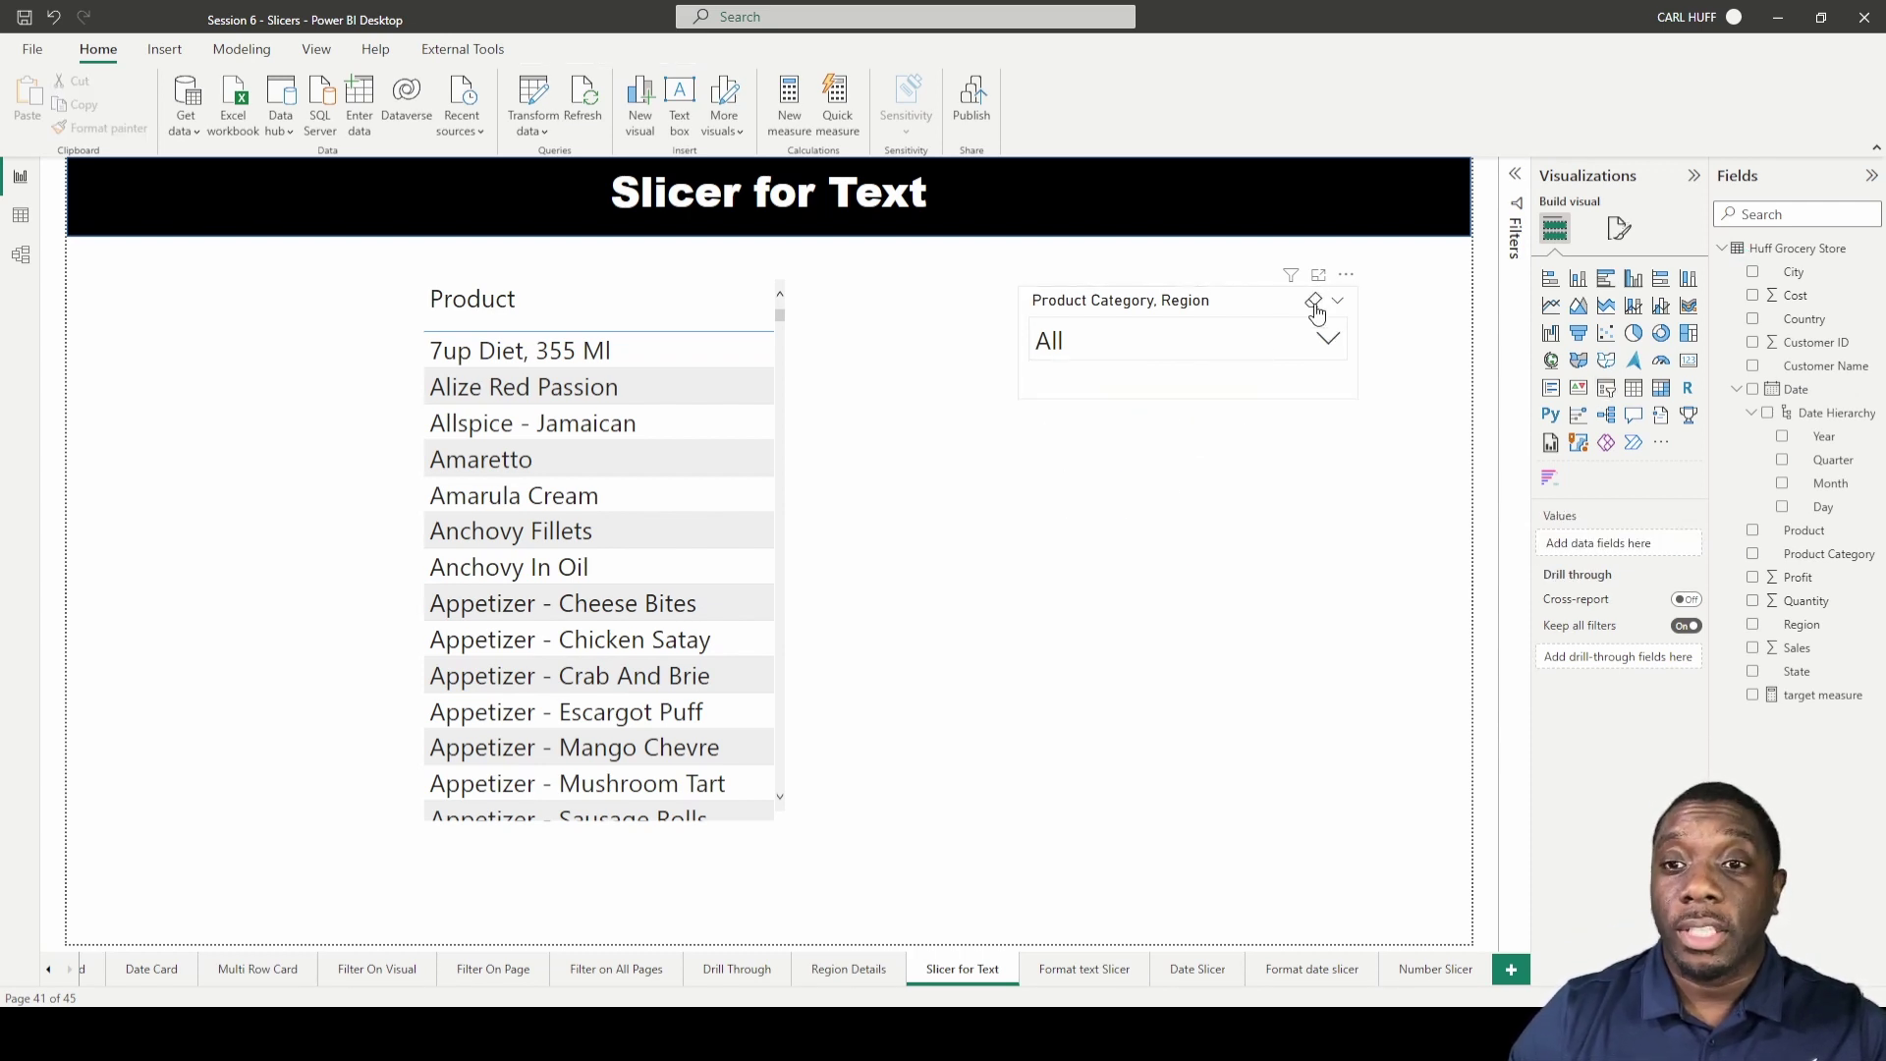
Switch the slicer to List style and stretch it tall down the page
left_click(1342, 311)
left_click(1301, 340)
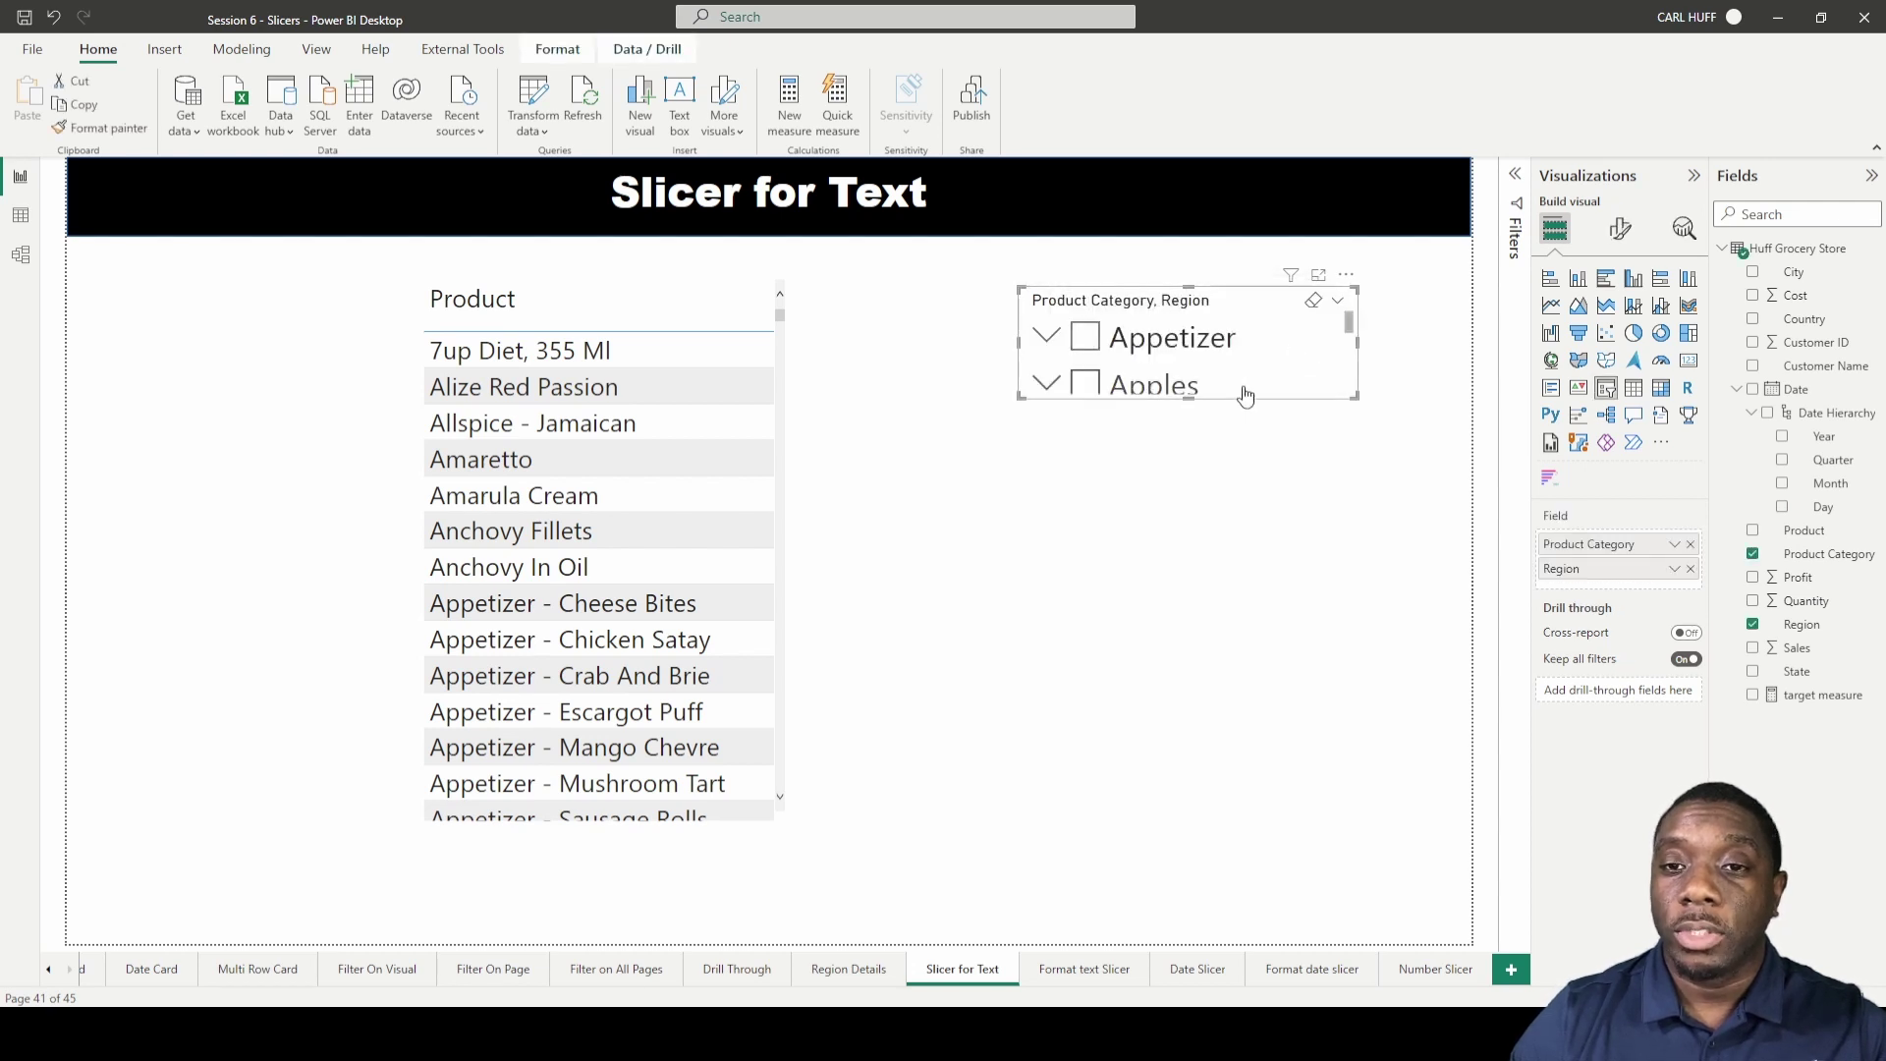
left_click_drag(1191, 397, 1206, 596)
left_click_drag(1207, 752, 1218, 997)
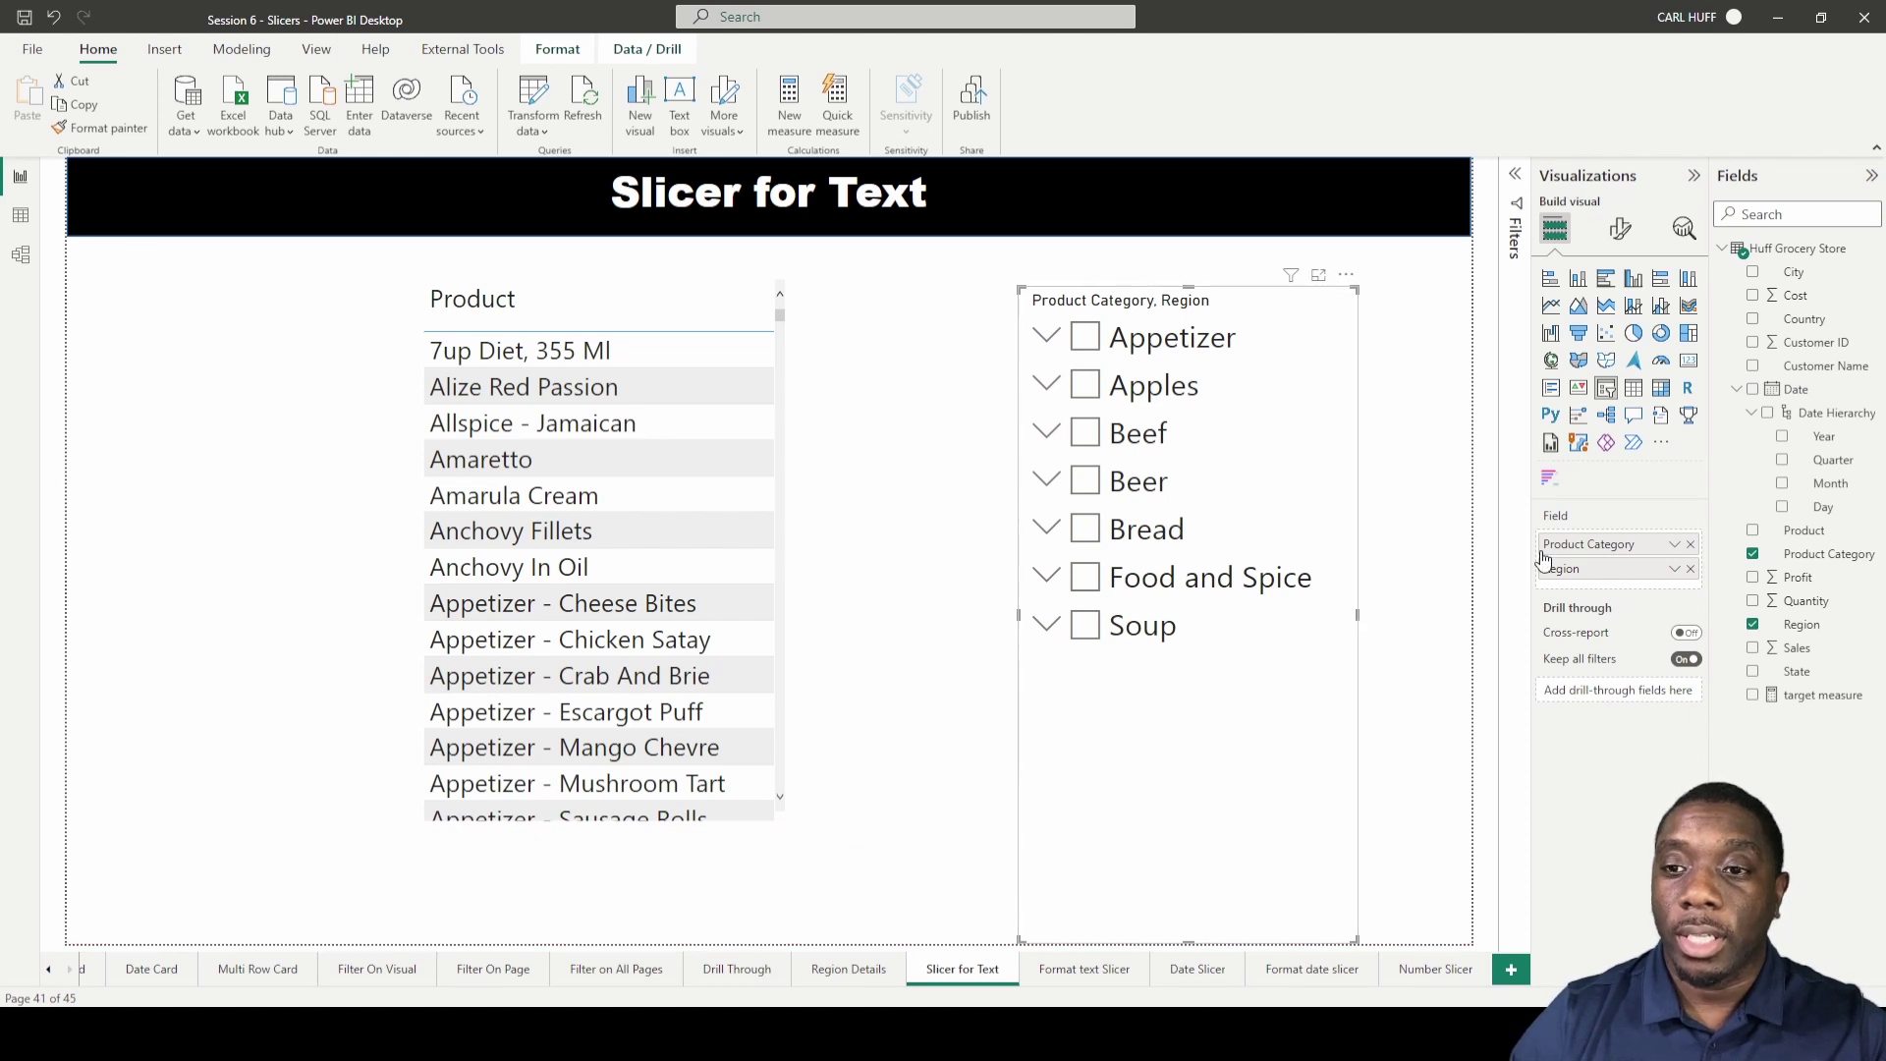
Replace Product Category and Region with State and check Alabama
left_click(1690, 545)
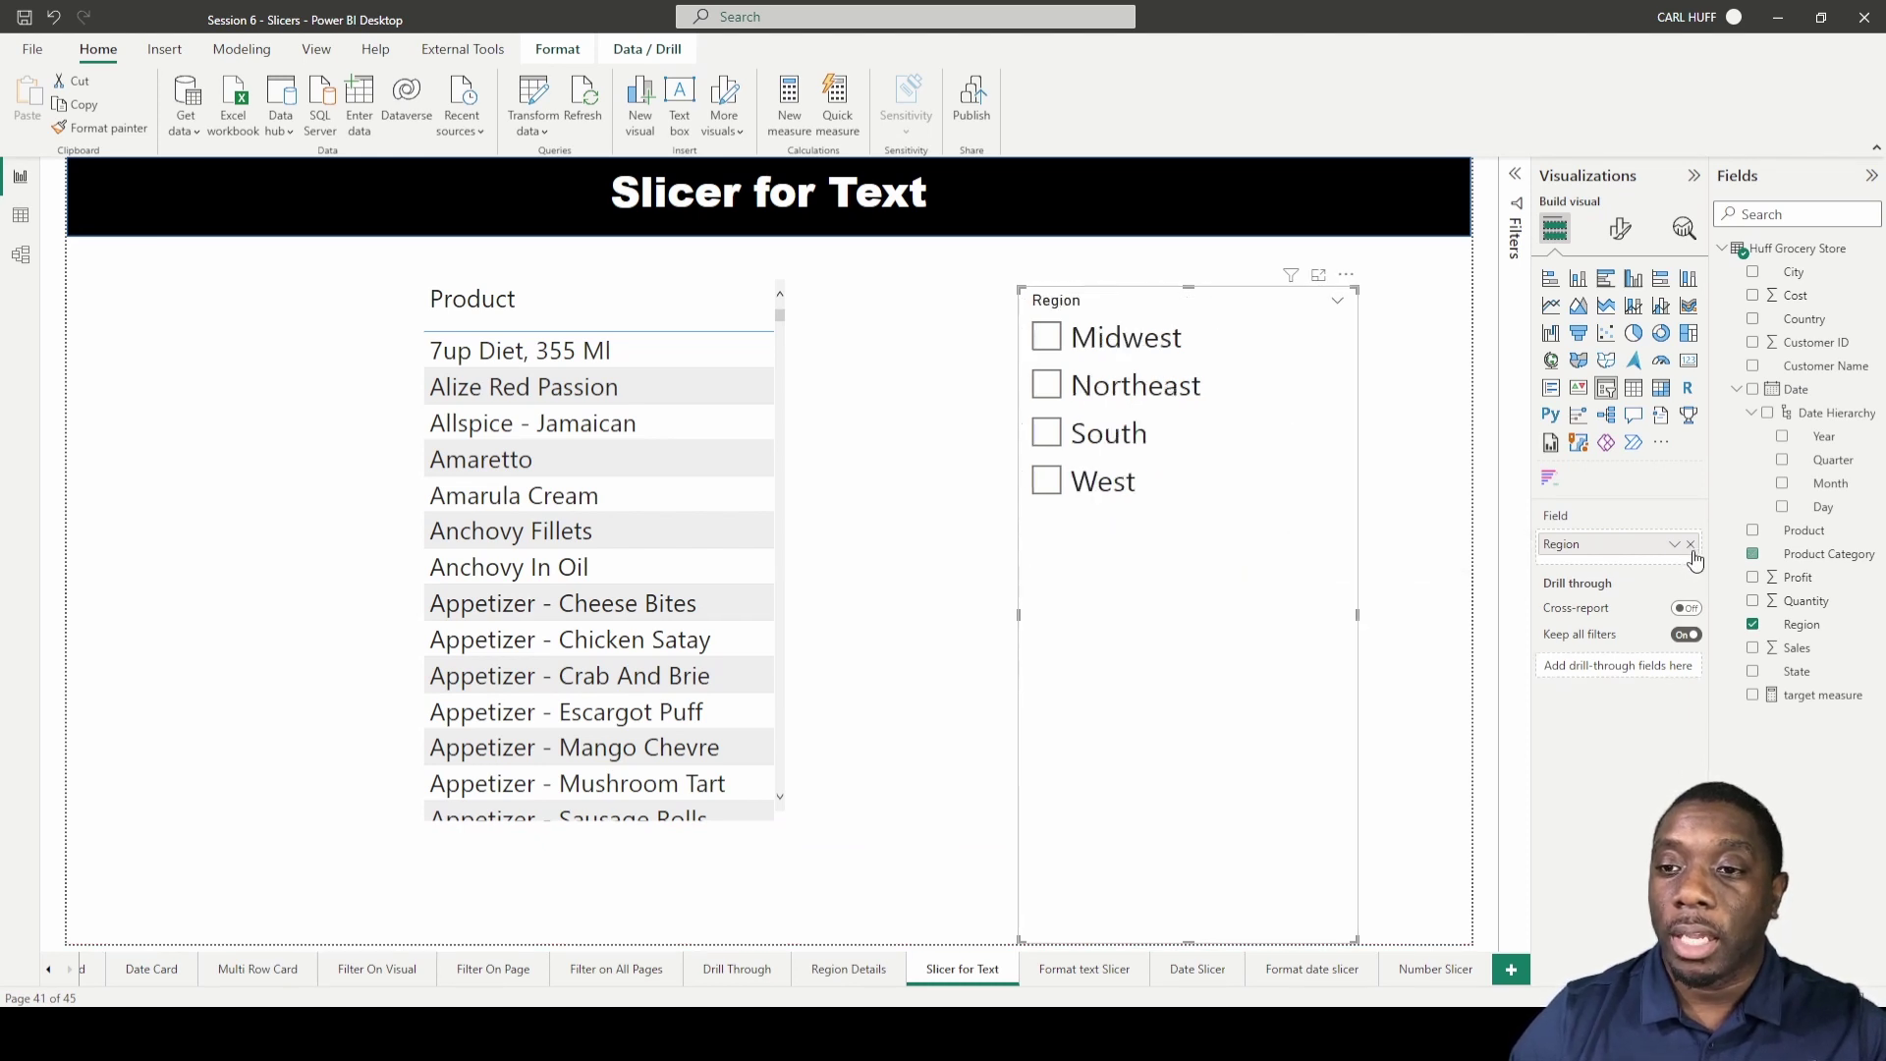
left_click(1692, 545)
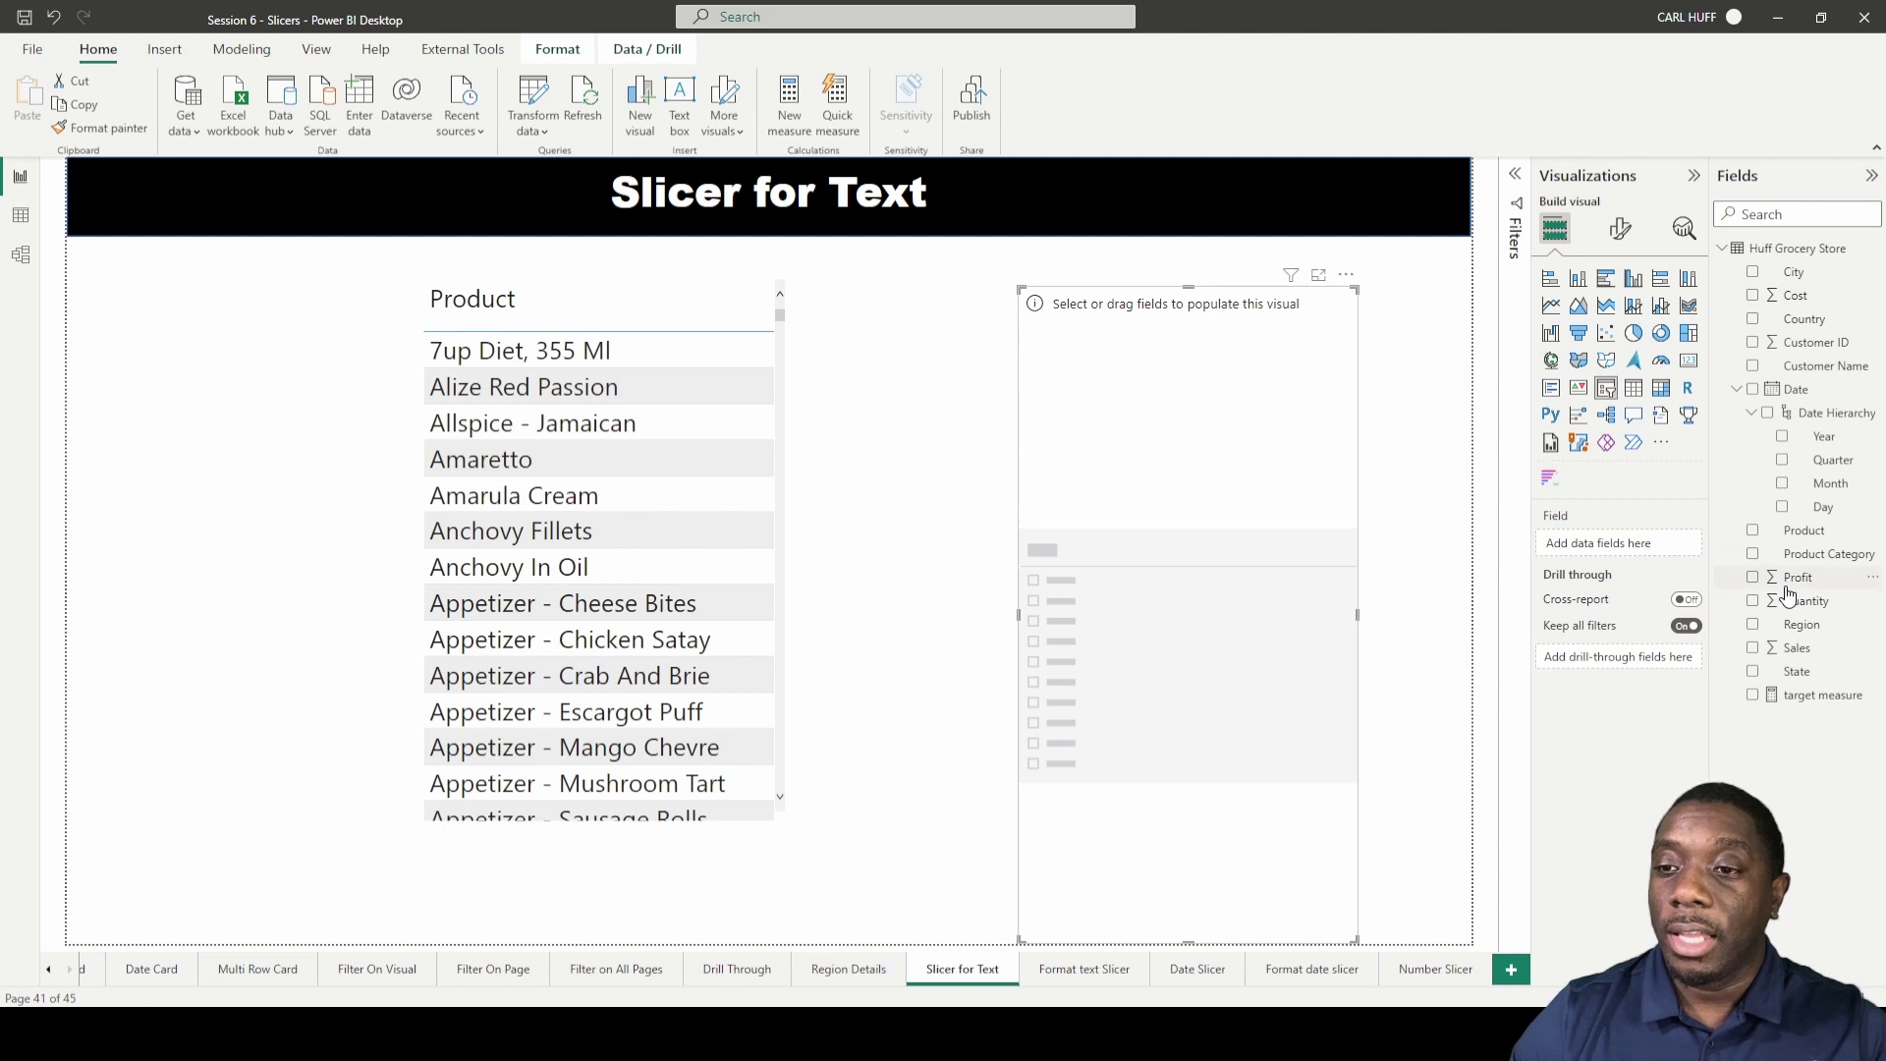
left_click(1752, 671)
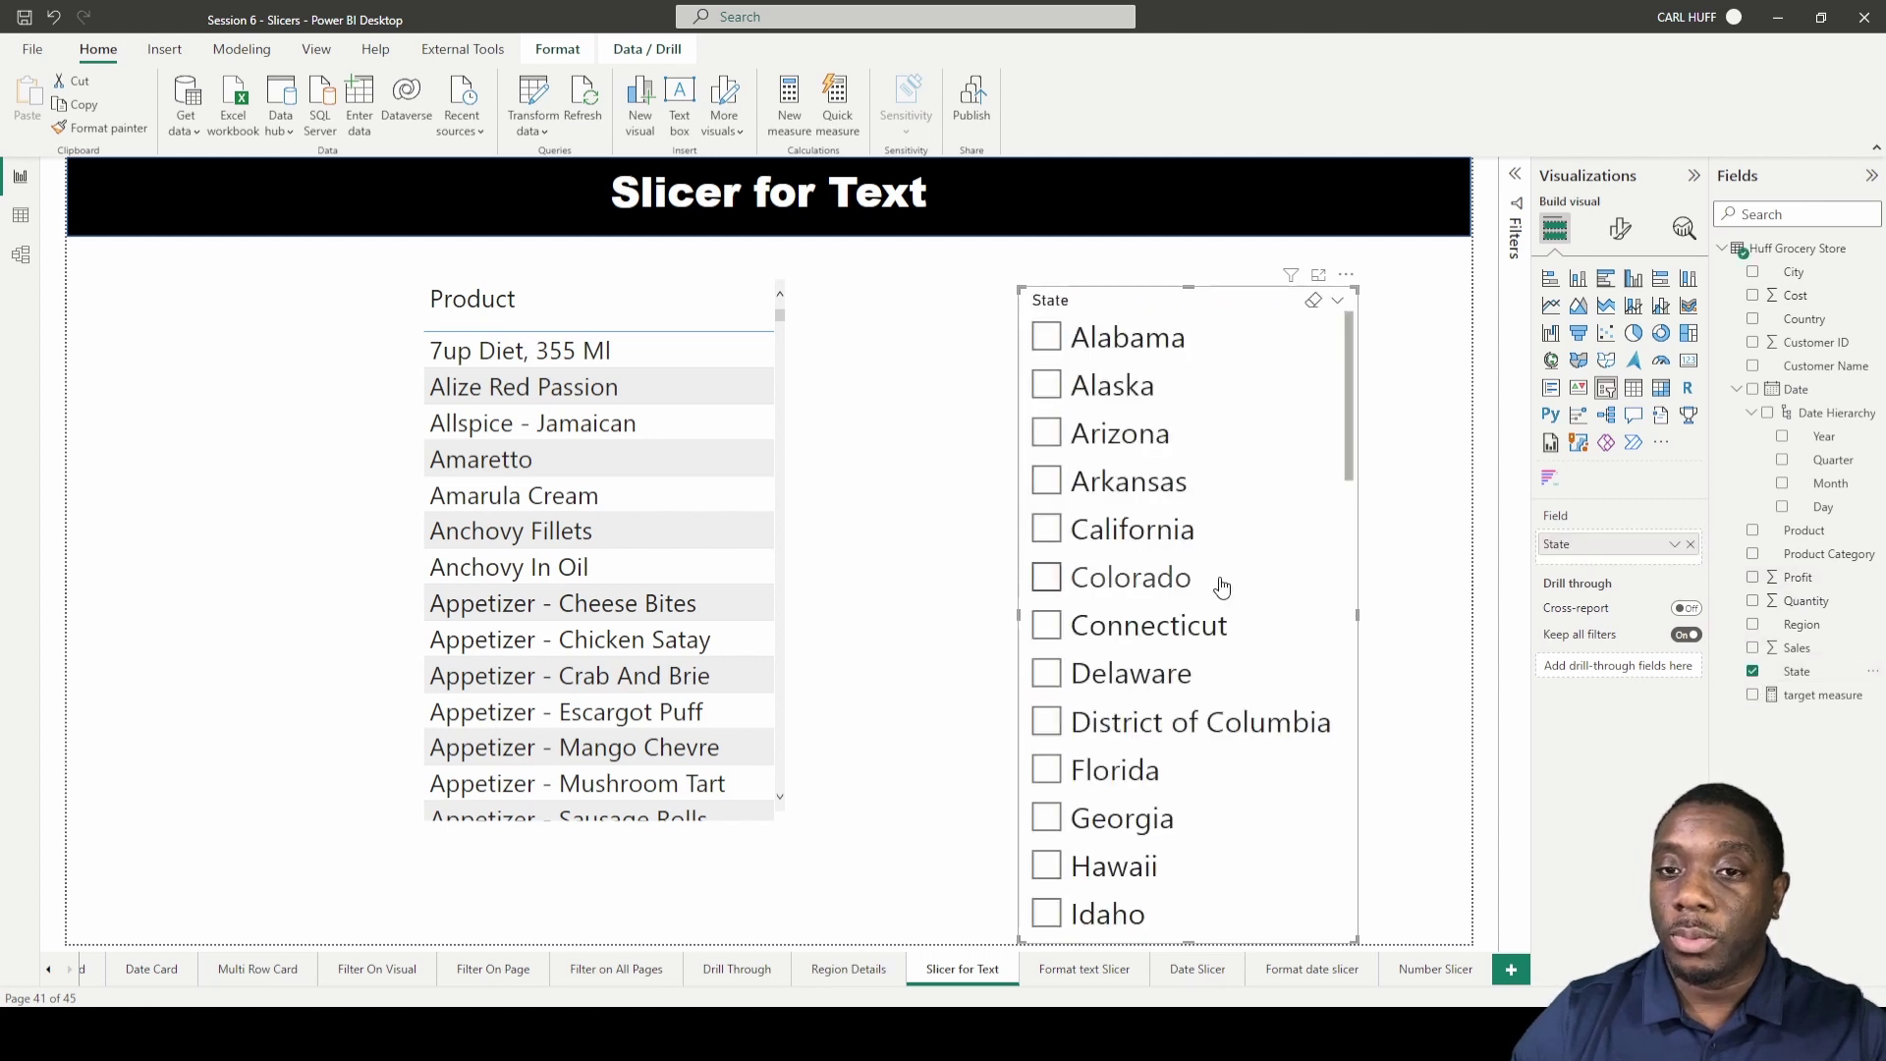
scroll(1223, 583, "down", 6)
scroll(1228, 587, "up", 6)
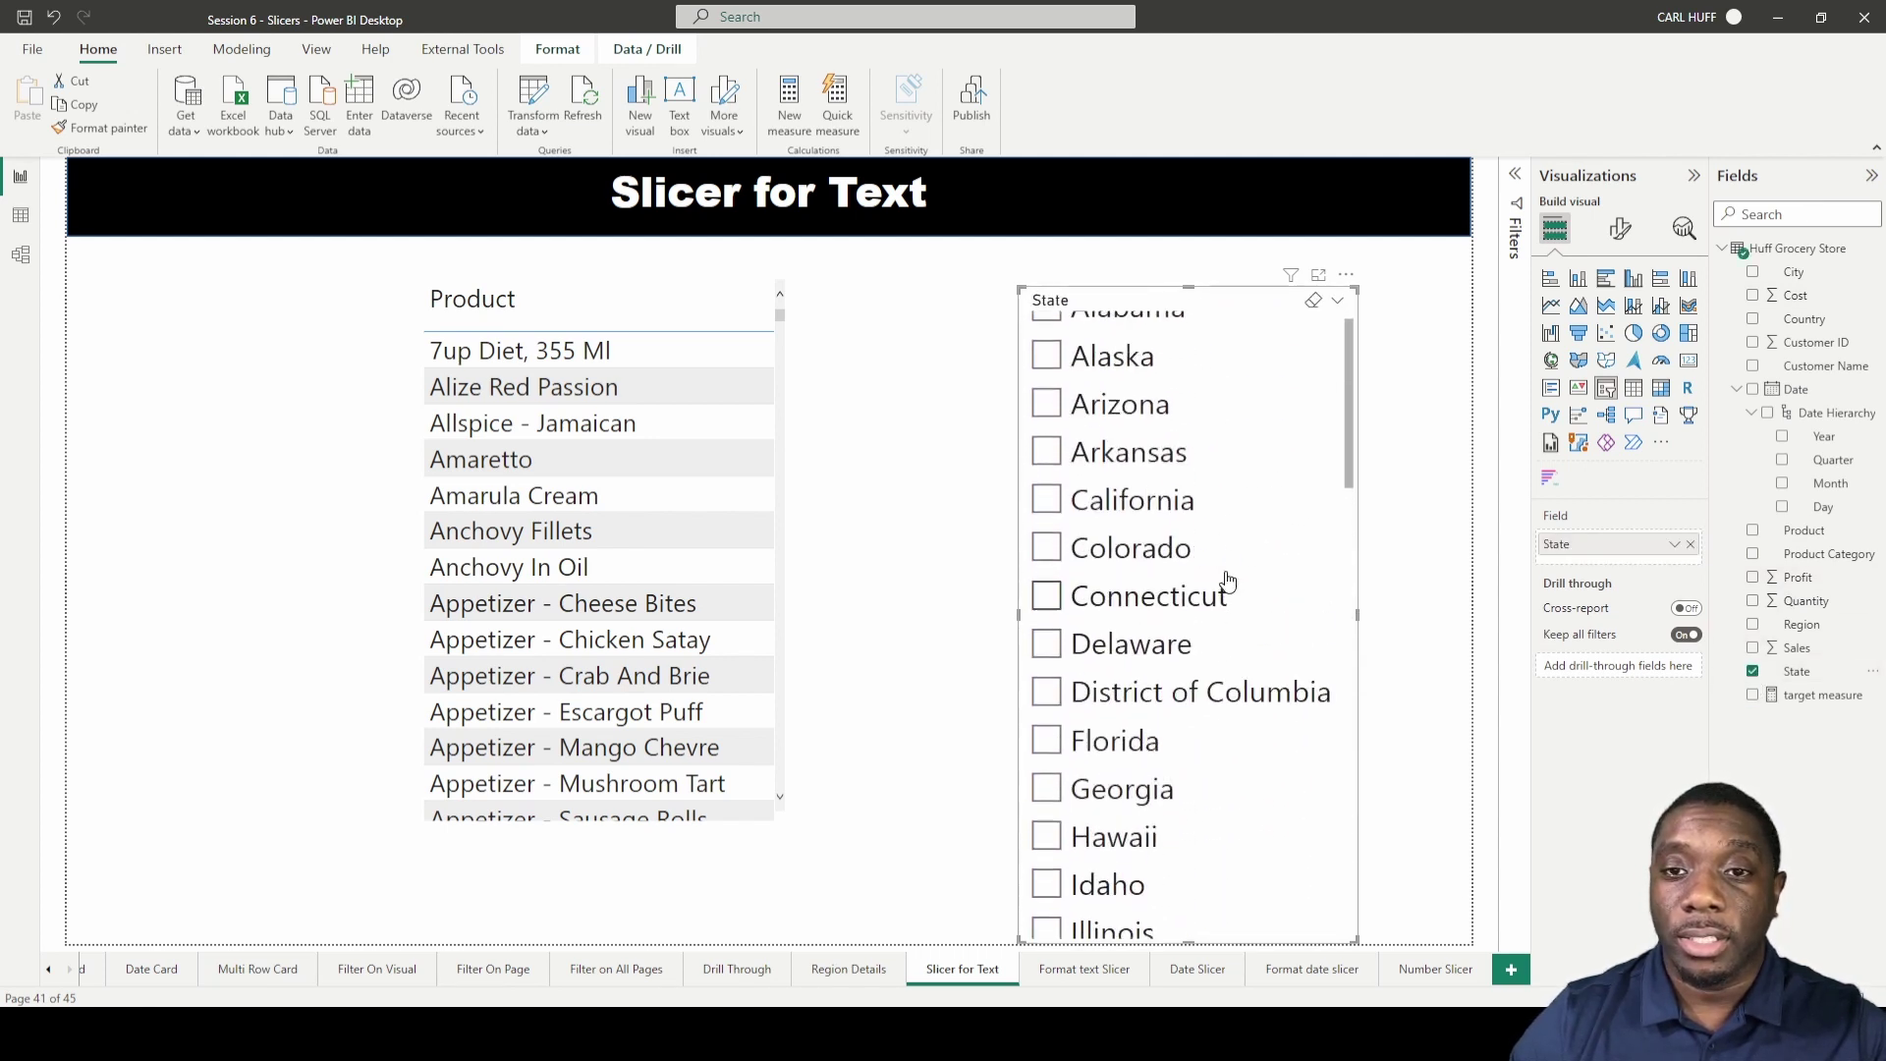
left_click(1047, 338)
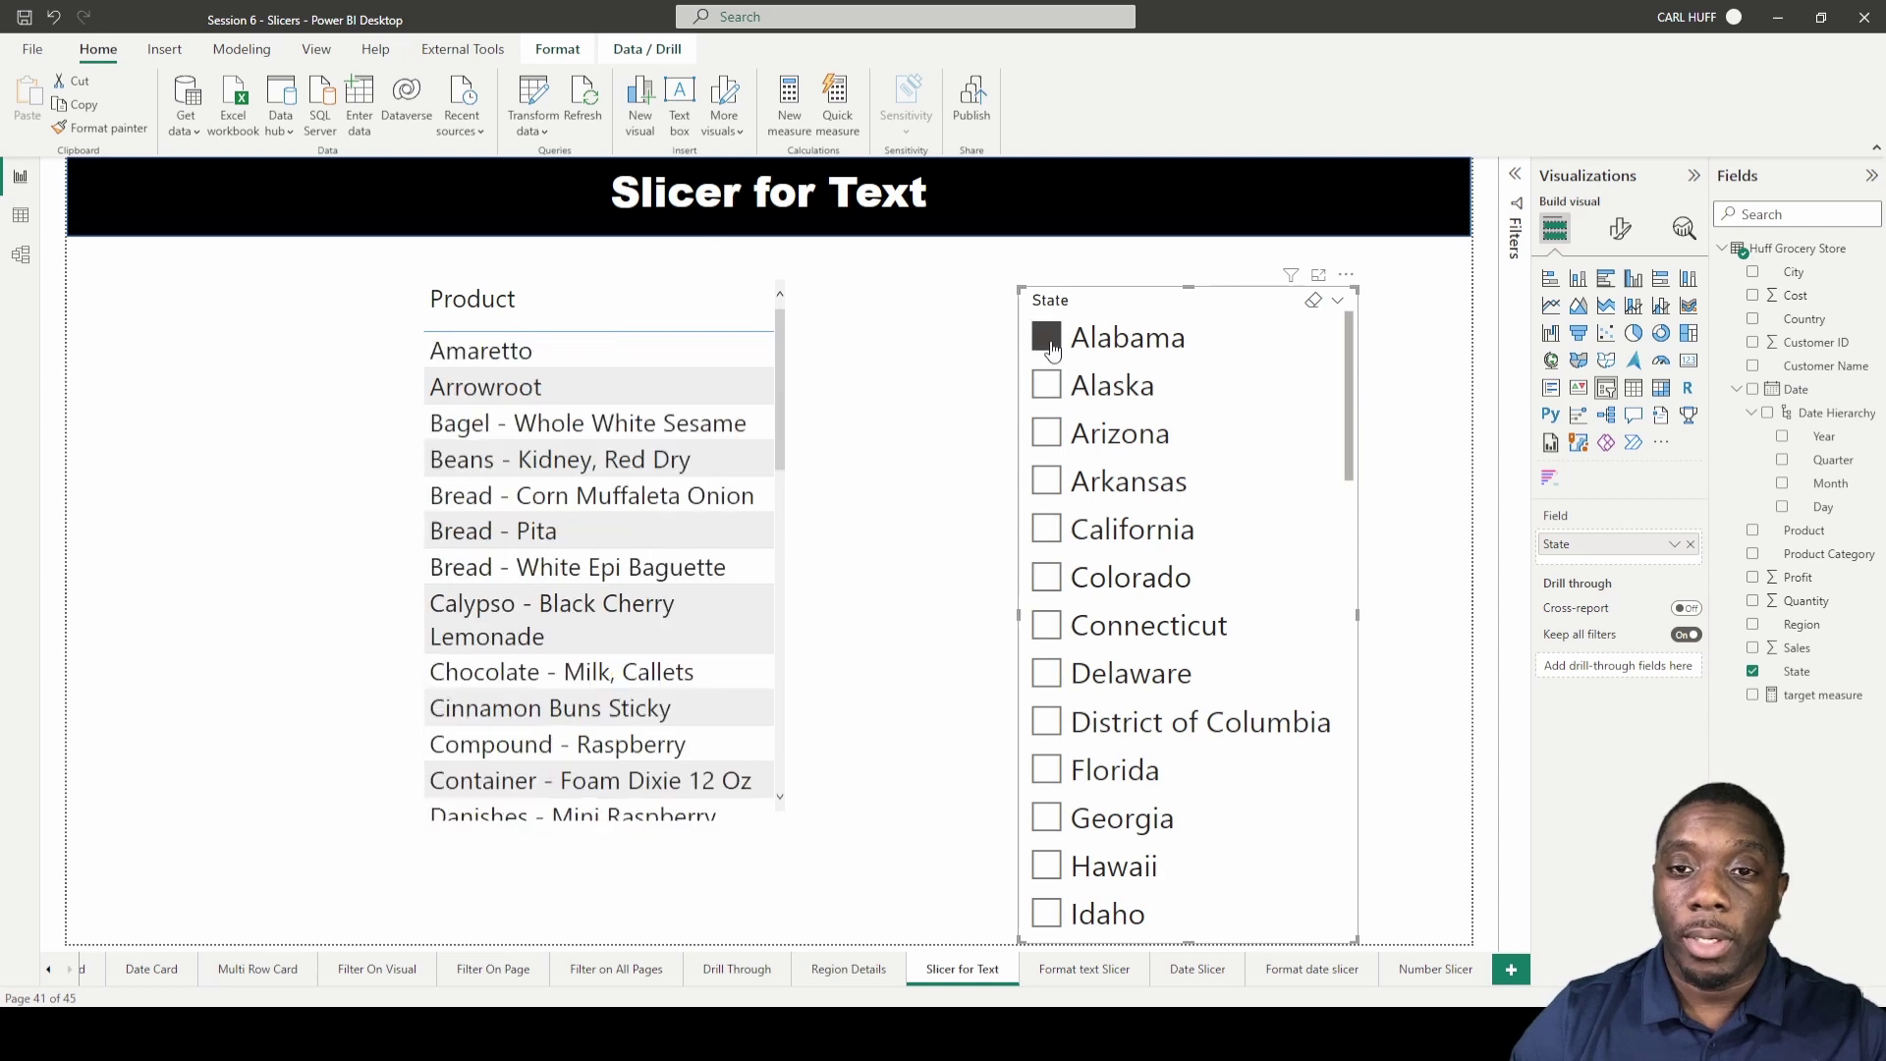
scroll(576, 676, "down", 10)
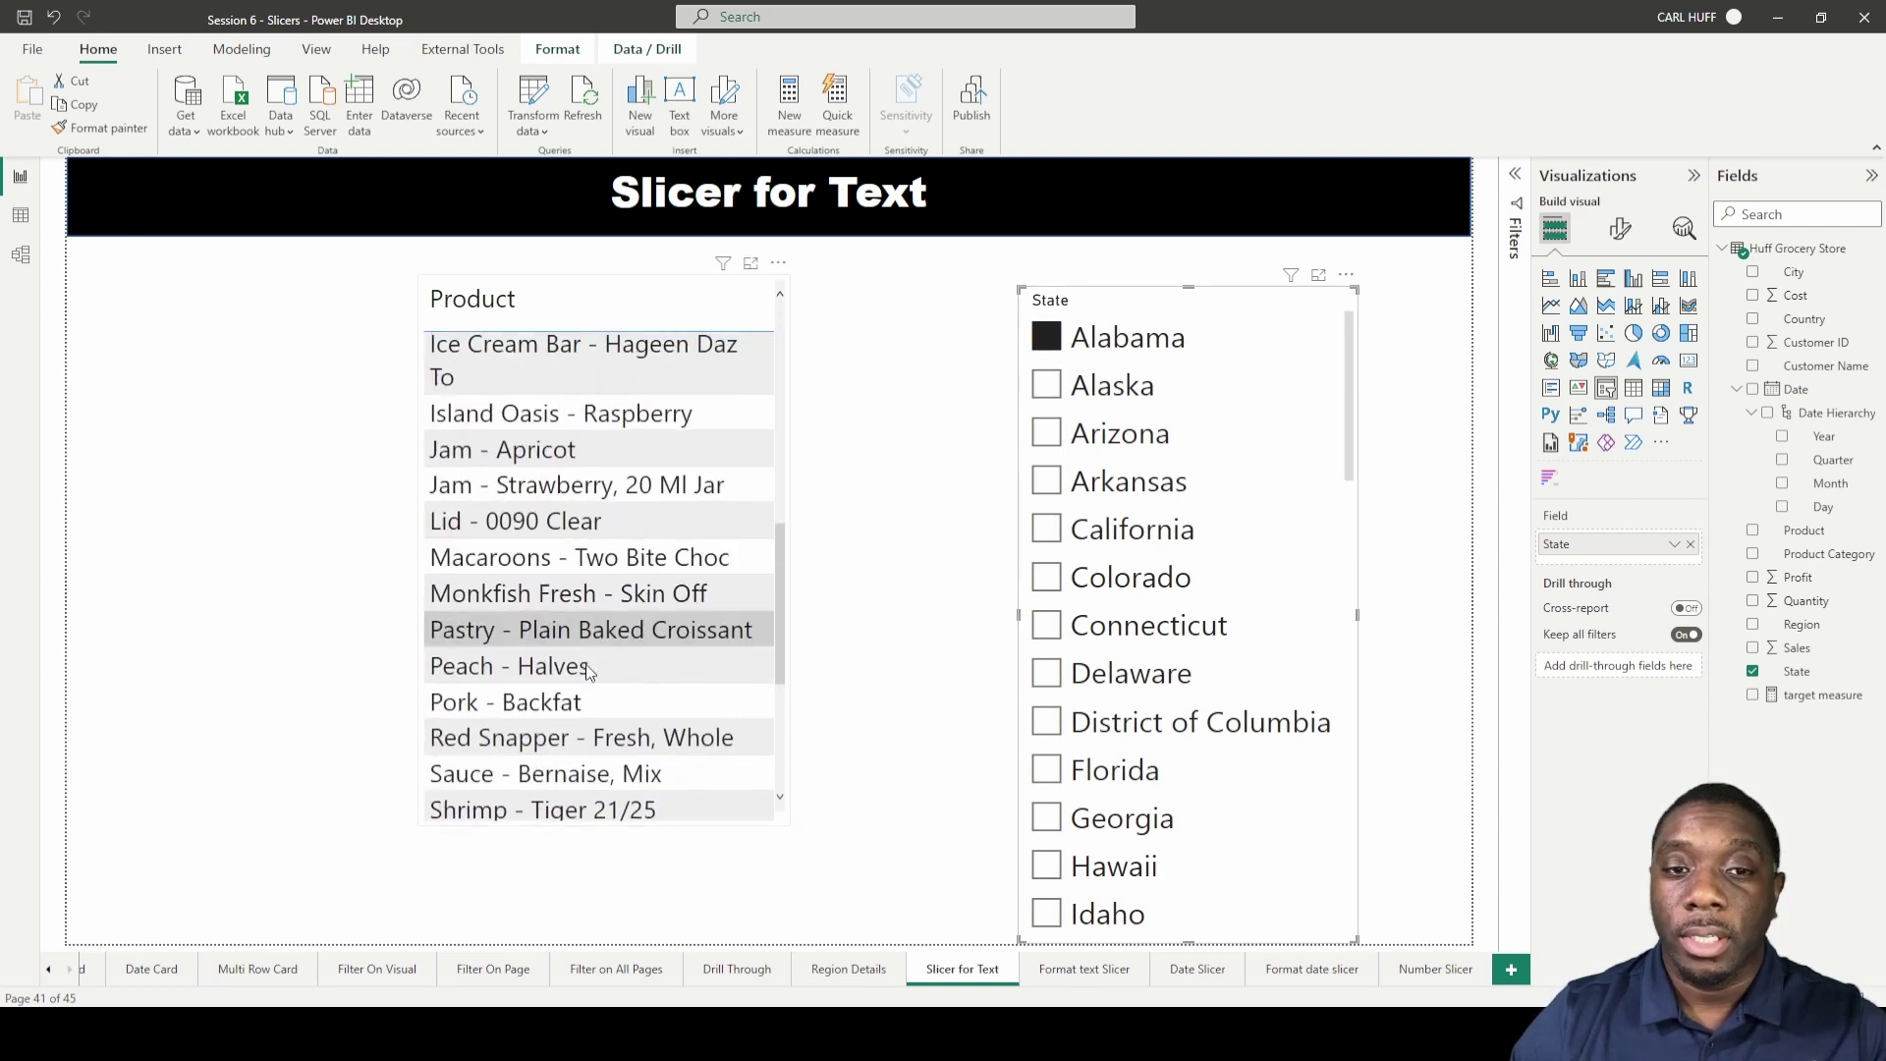
scroll(581, 658, "up", 10)
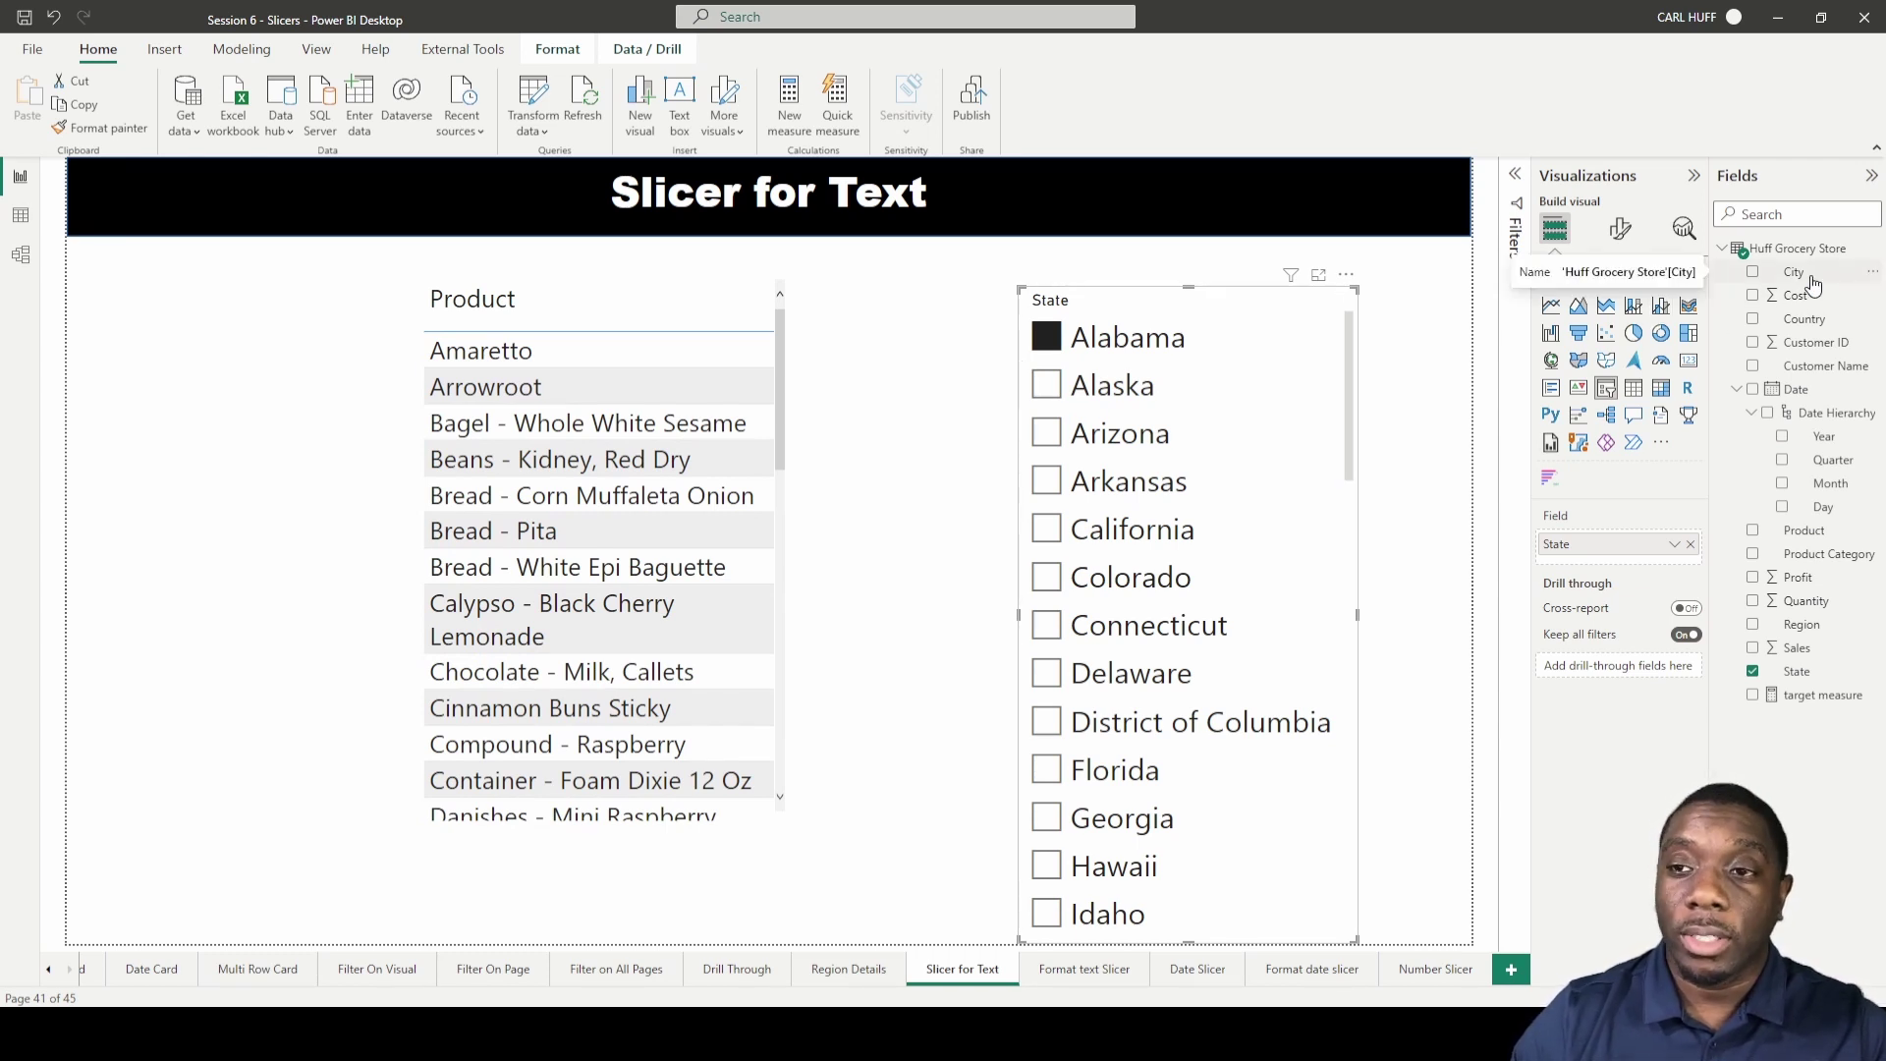
Add City under State, expand Alabama, and try filtering to Mobile and Montgomery
left_click_drag(1805, 282, 1637, 559)
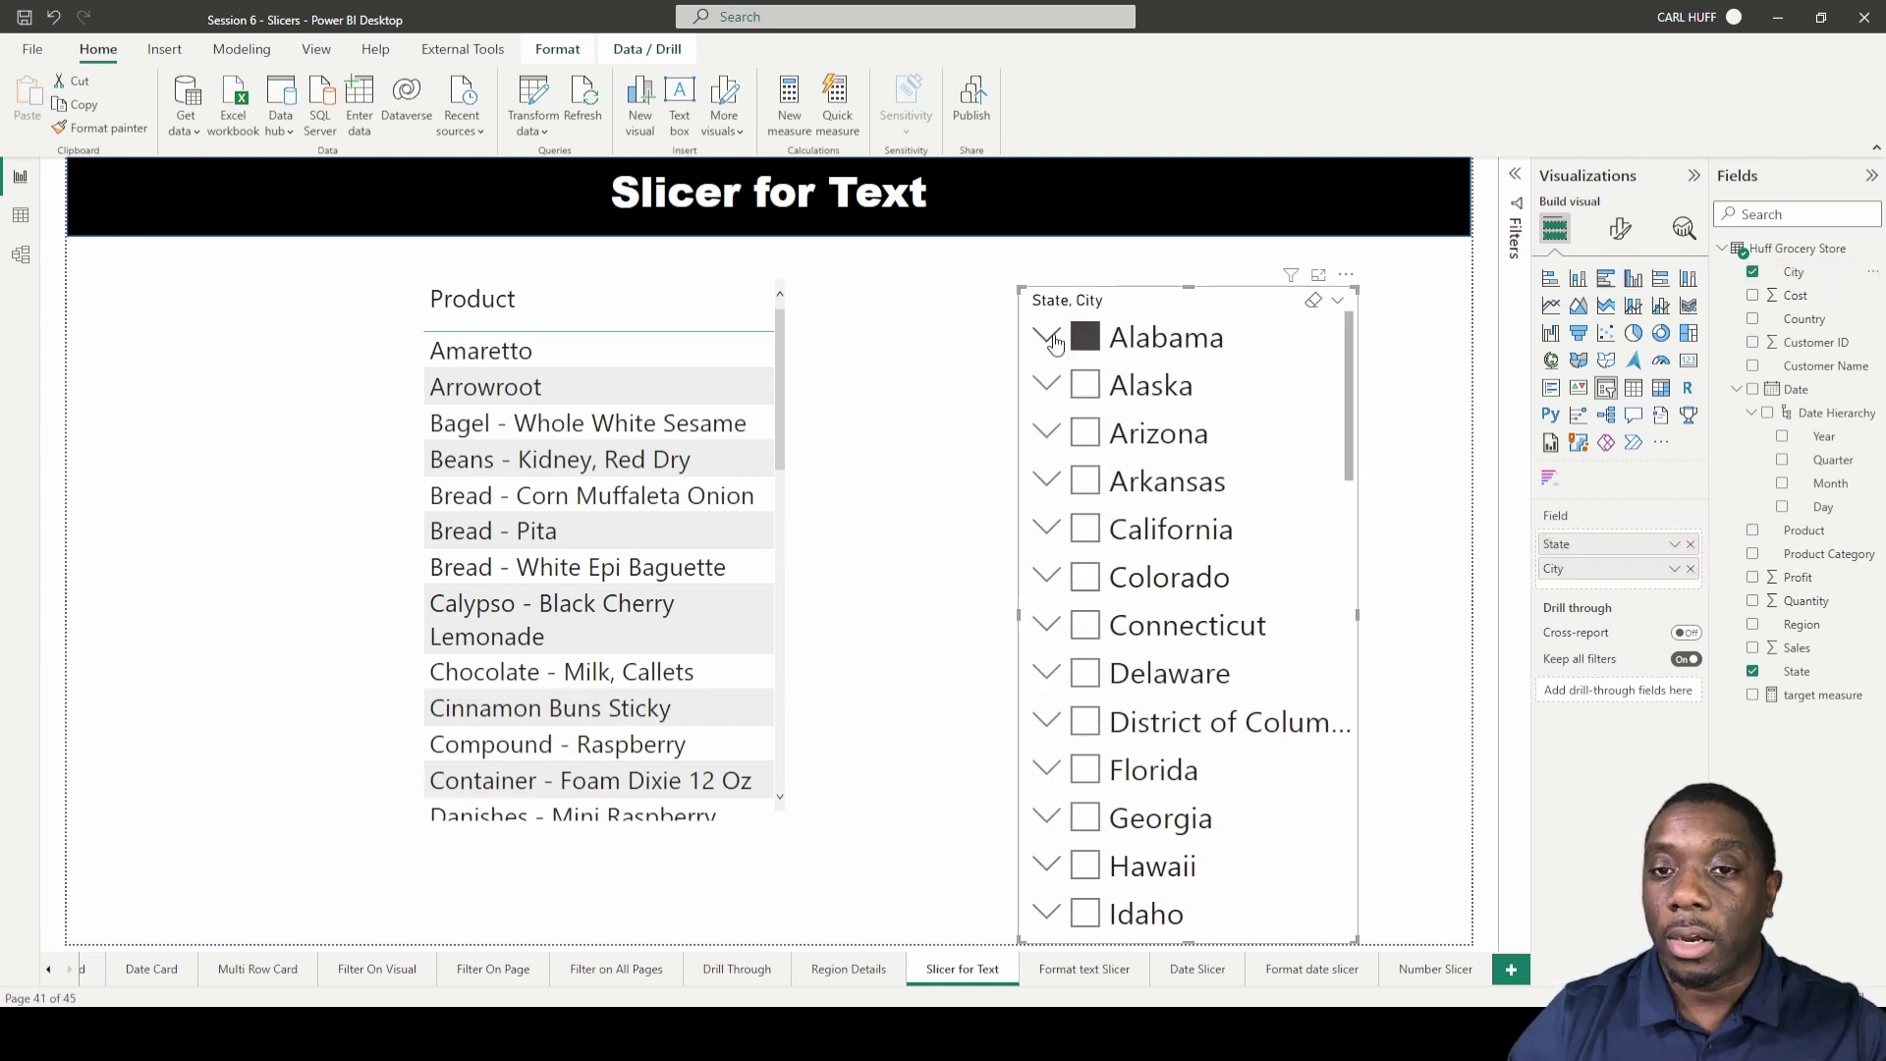
left_click(1051, 339)
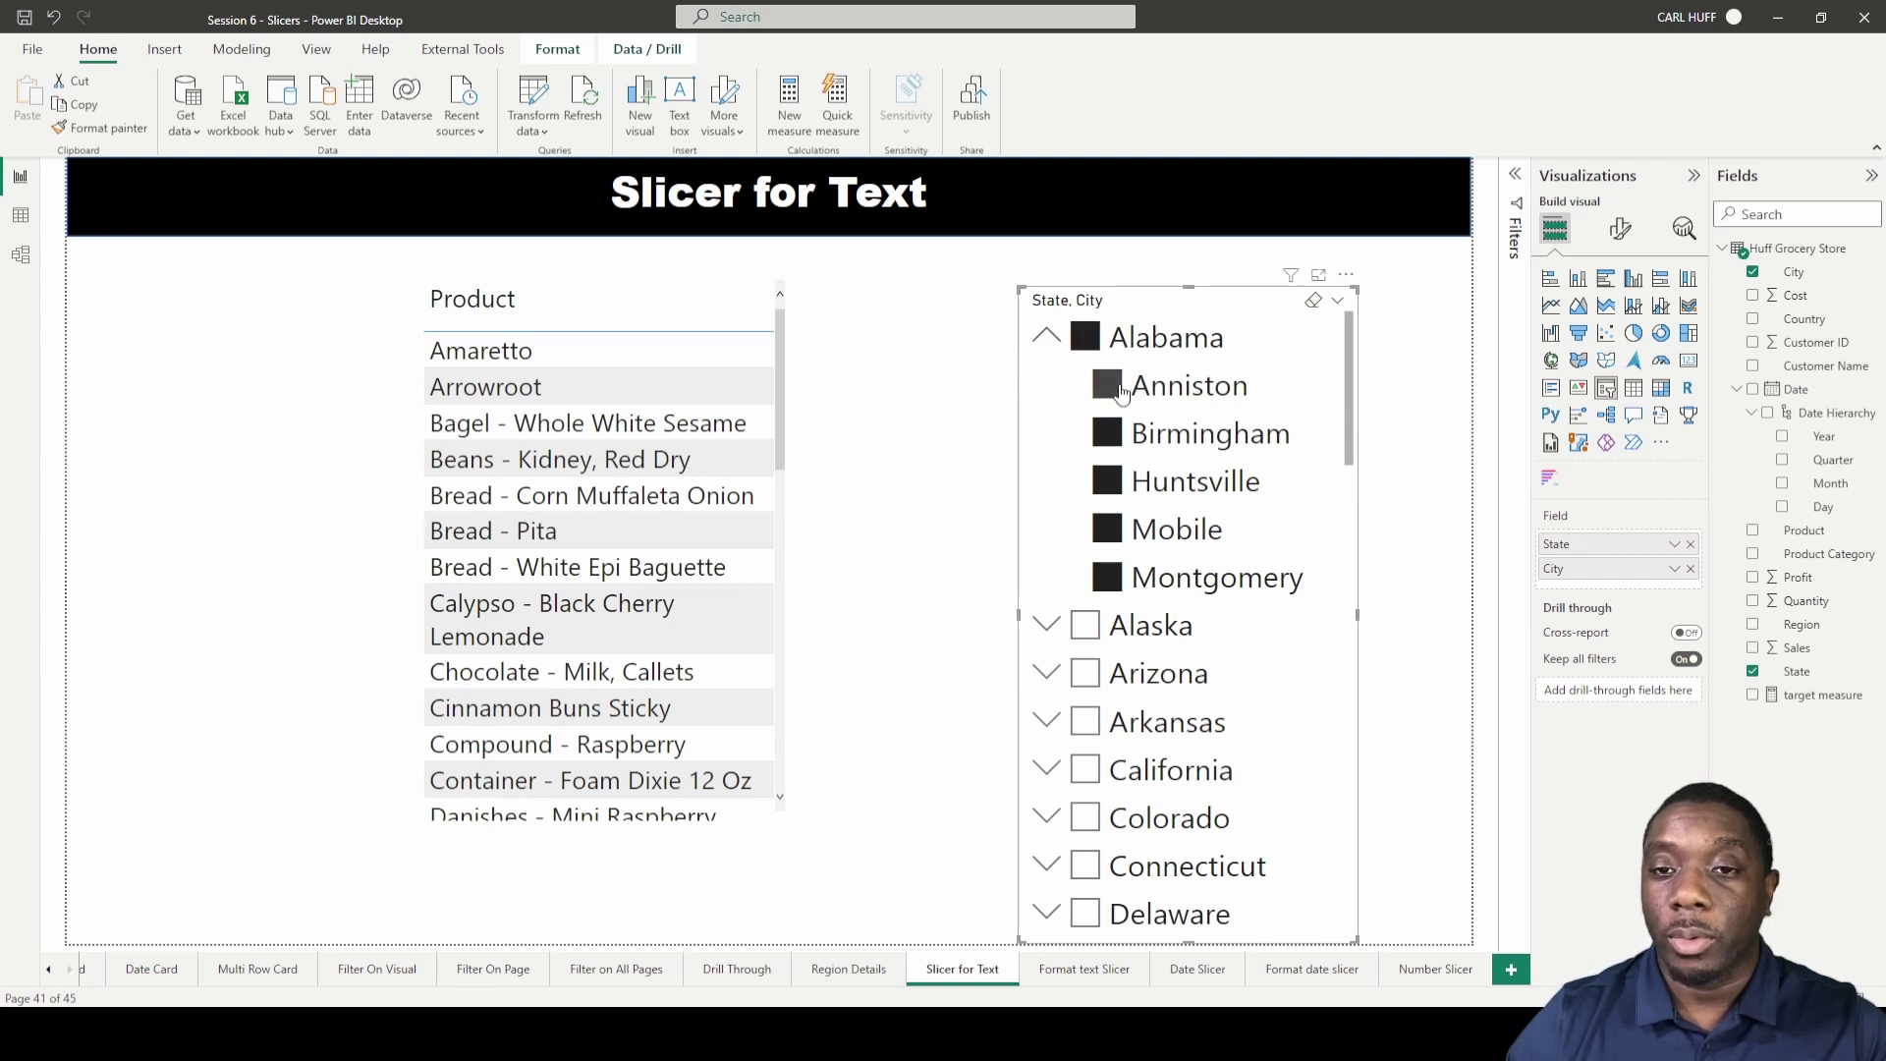
left_click(1085, 339)
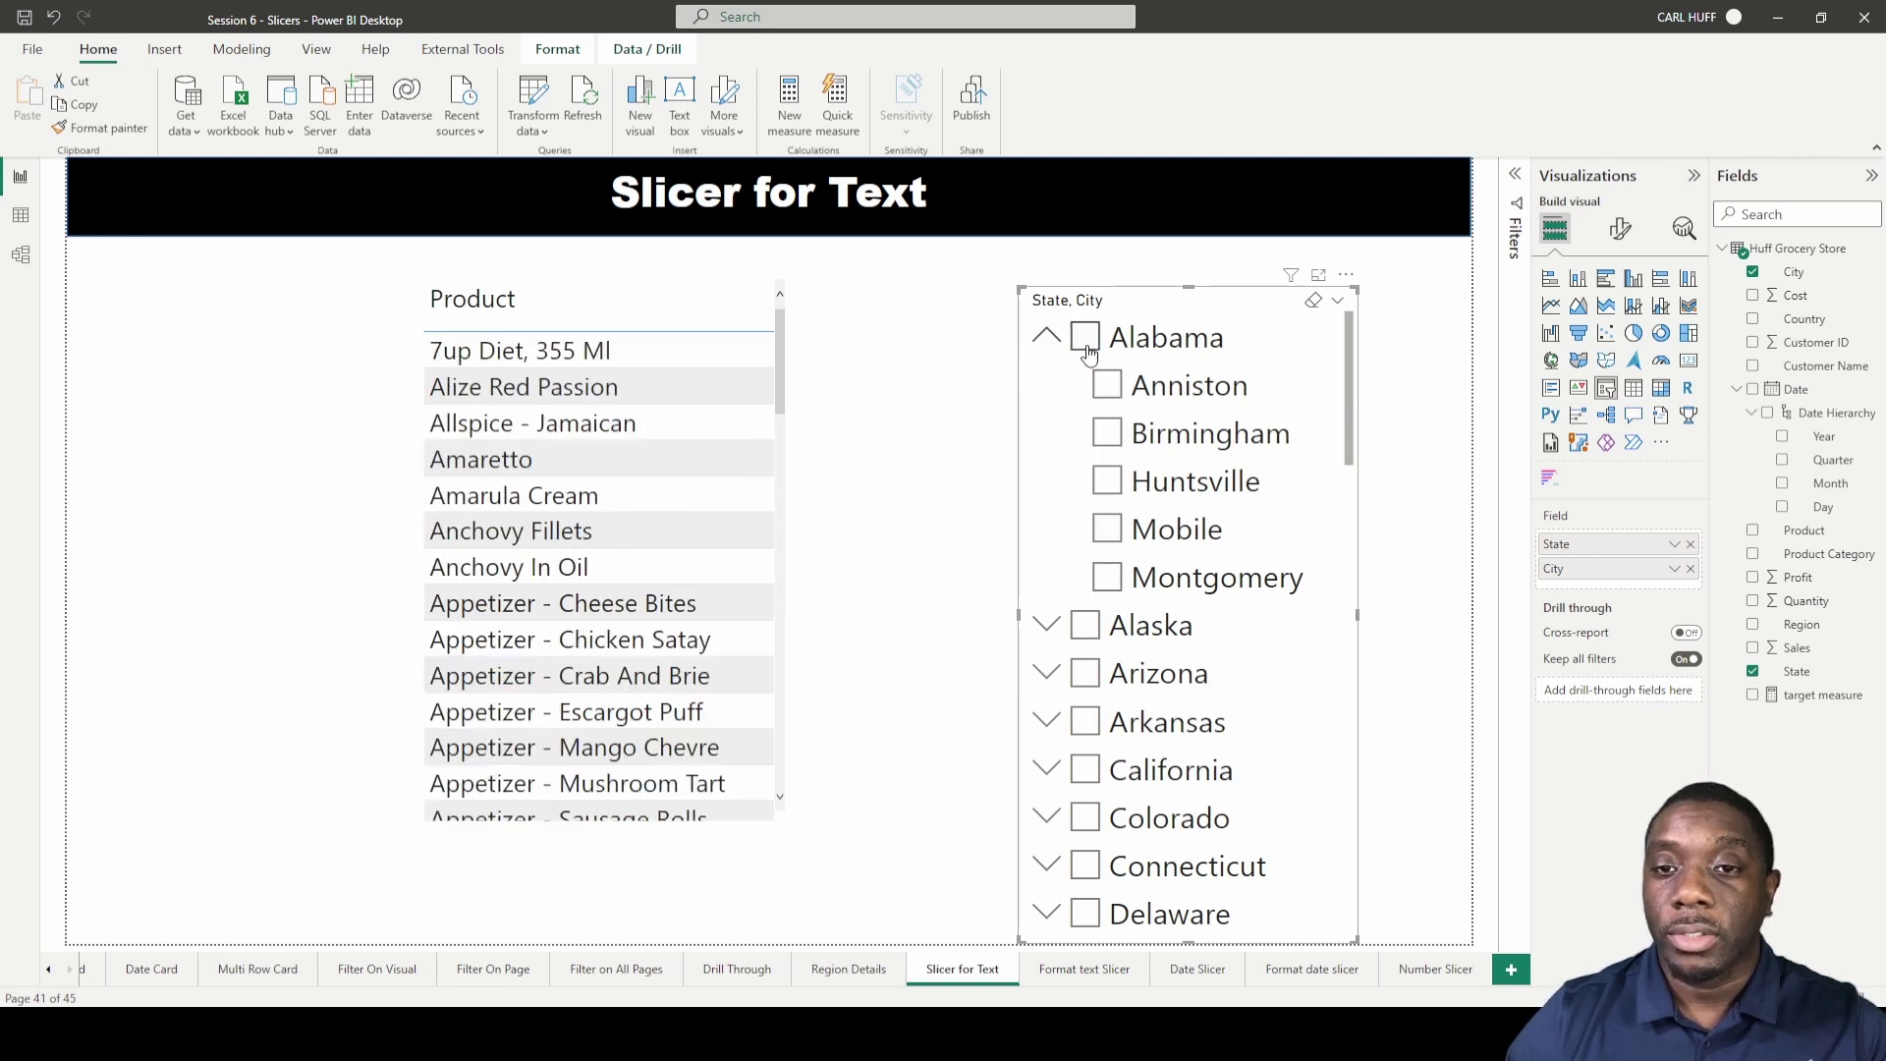
left_click(1108, 531)
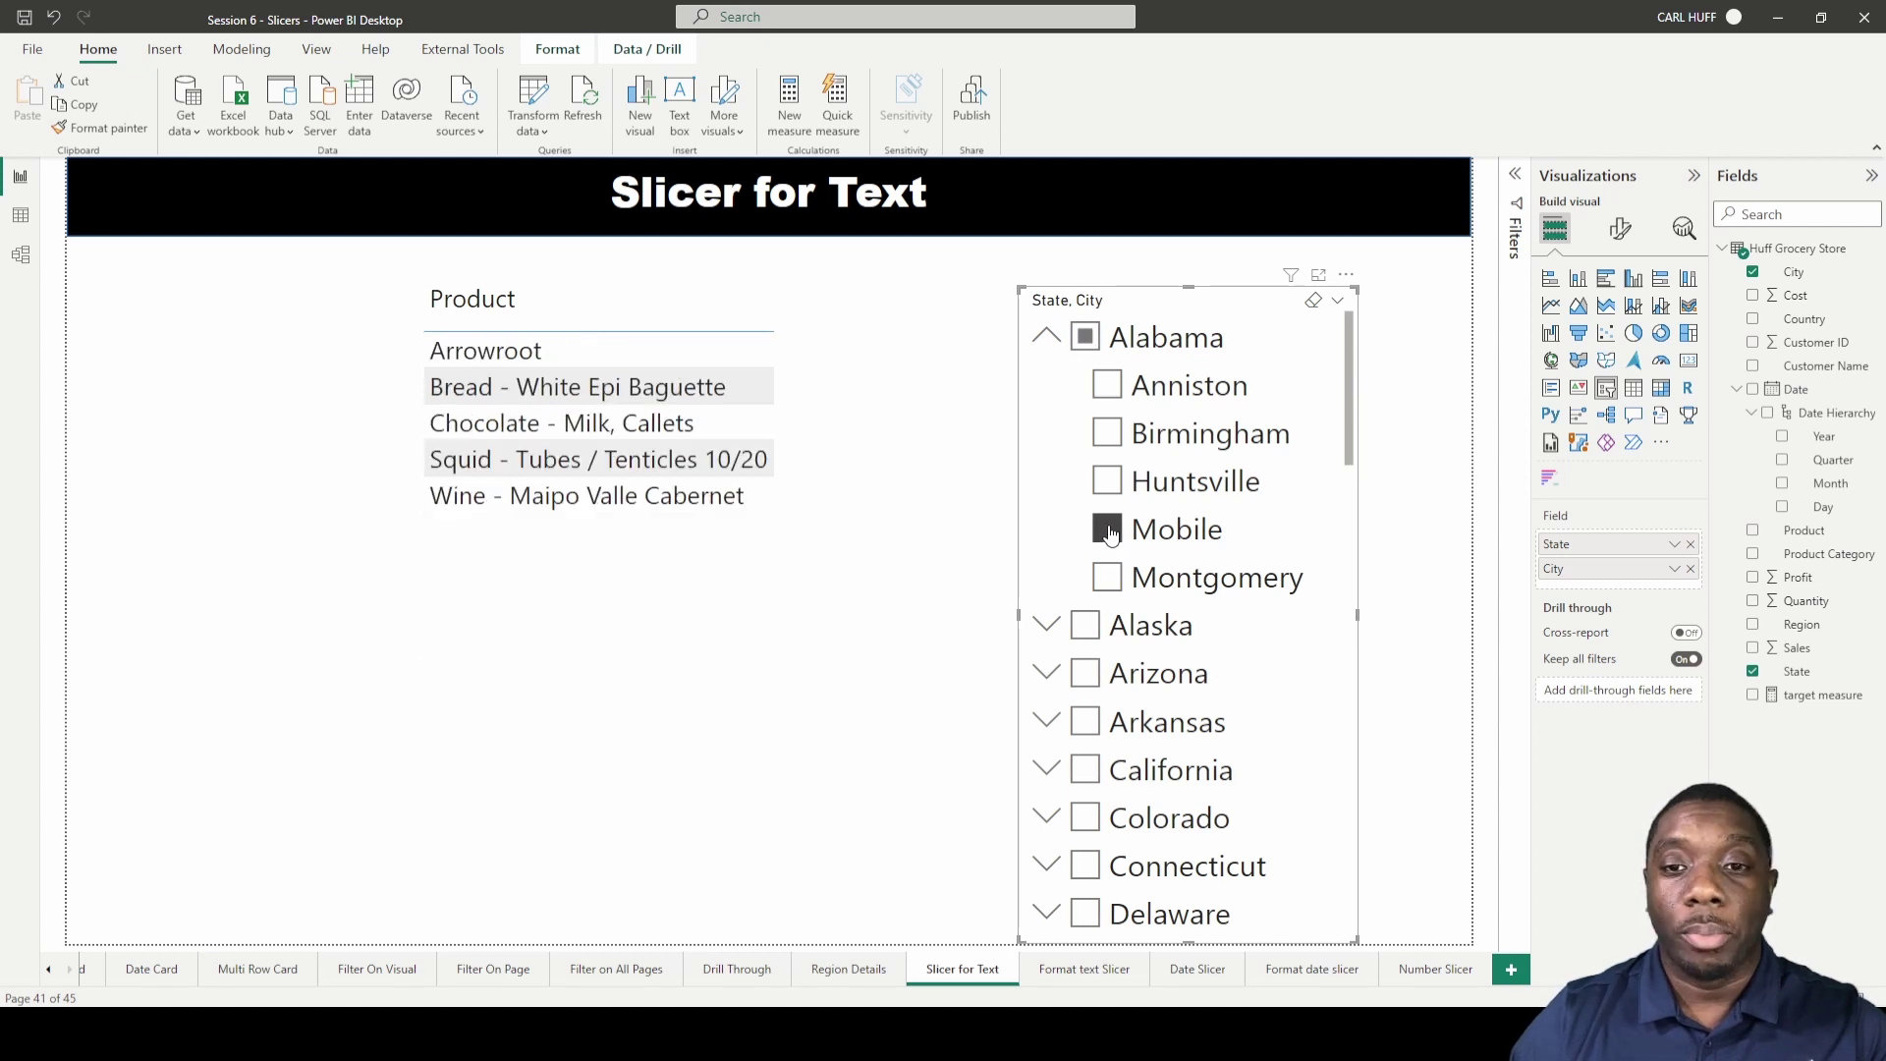
left_click(1110, 532)
left_click(1107, 584)
left_click(1107, 586)
Try Birmingham, Huntsville and Montgomery, then tick Alabama to select all its cities
left_click(1107, 435)
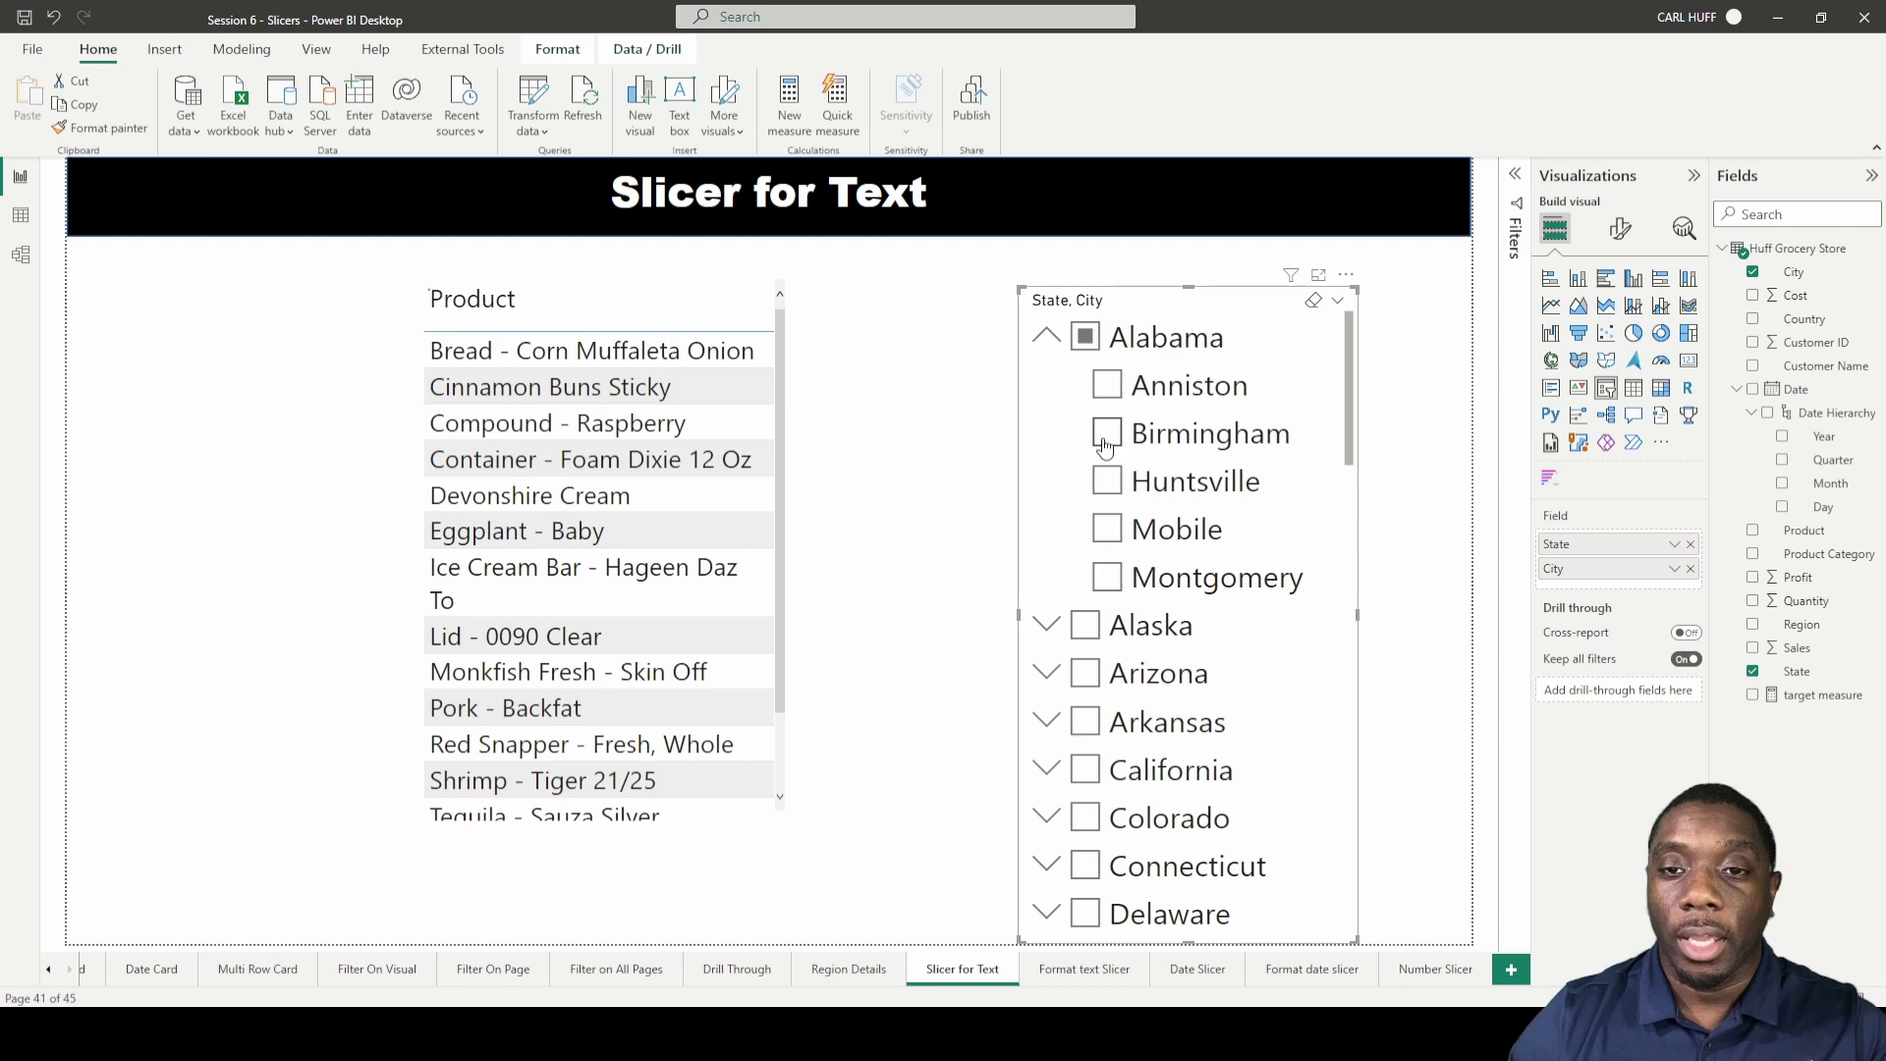
left_click(1105, 445)
left_click(1106, 435)
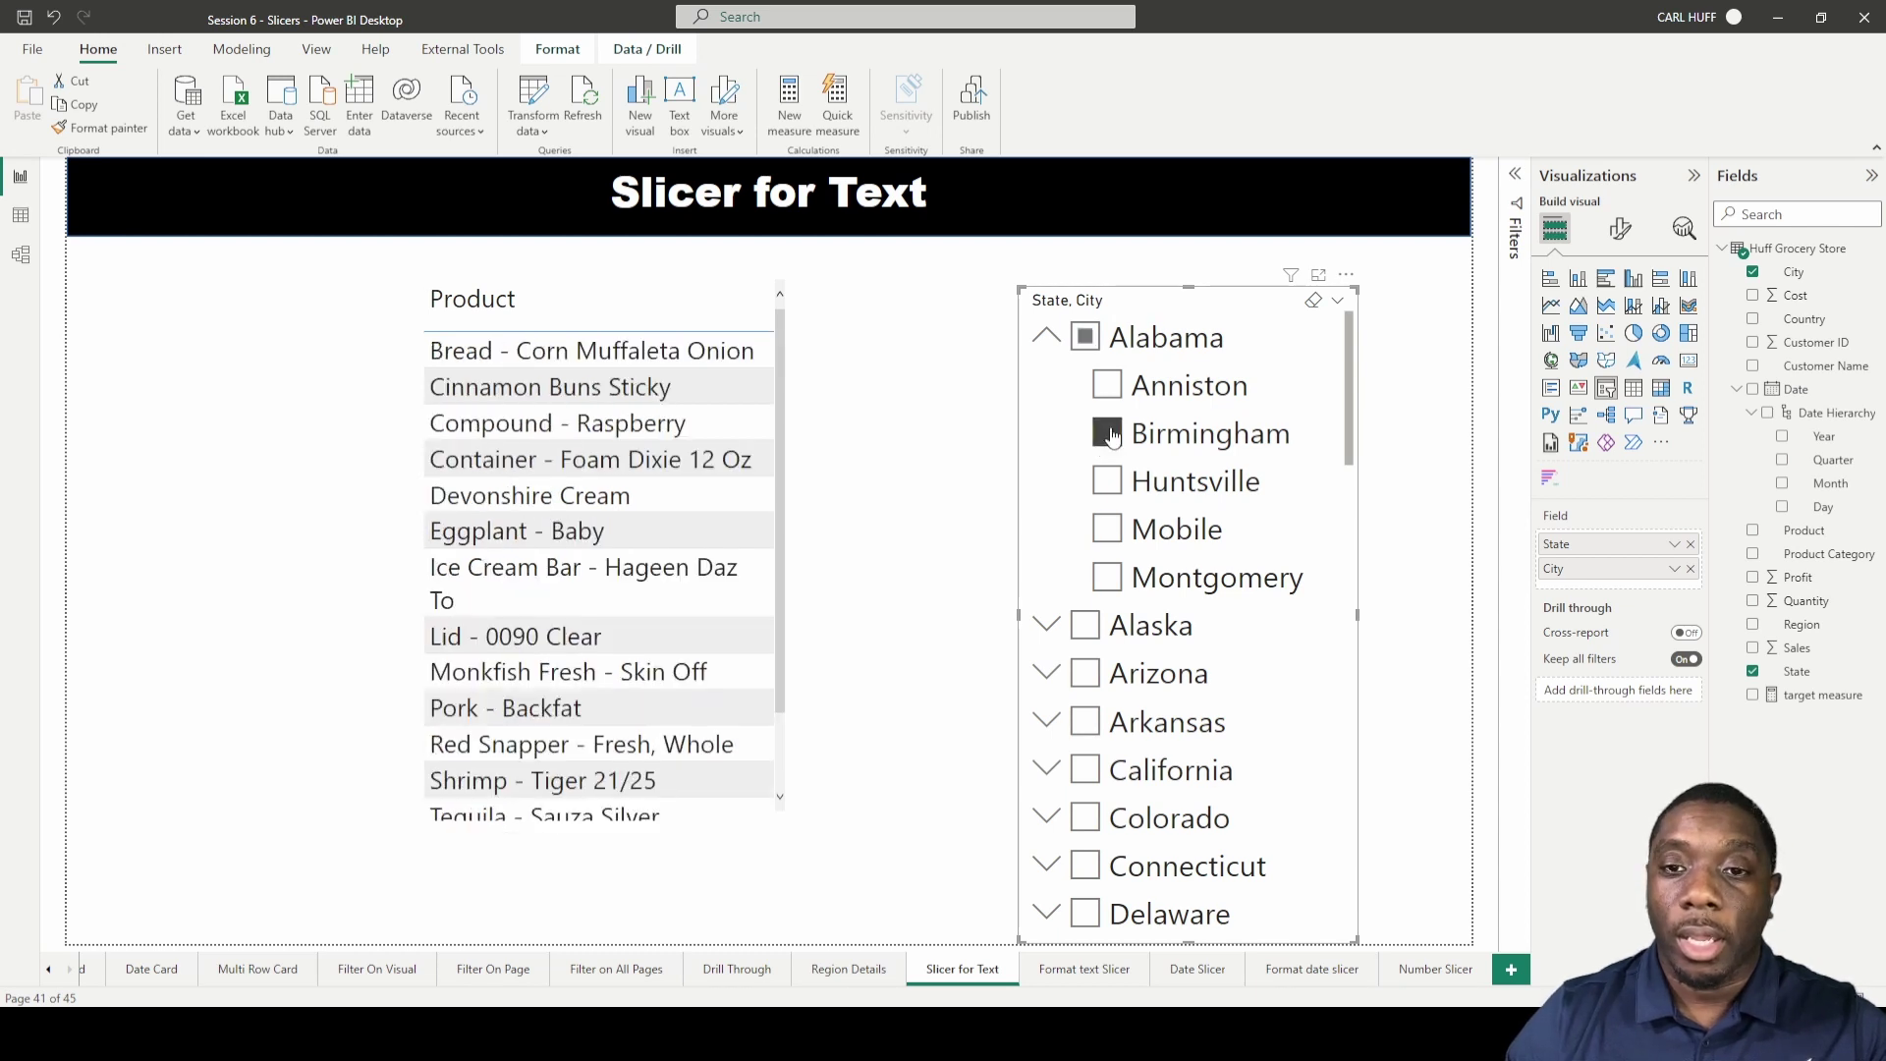
left_click(1106, 482)
left_click(1102, 585)
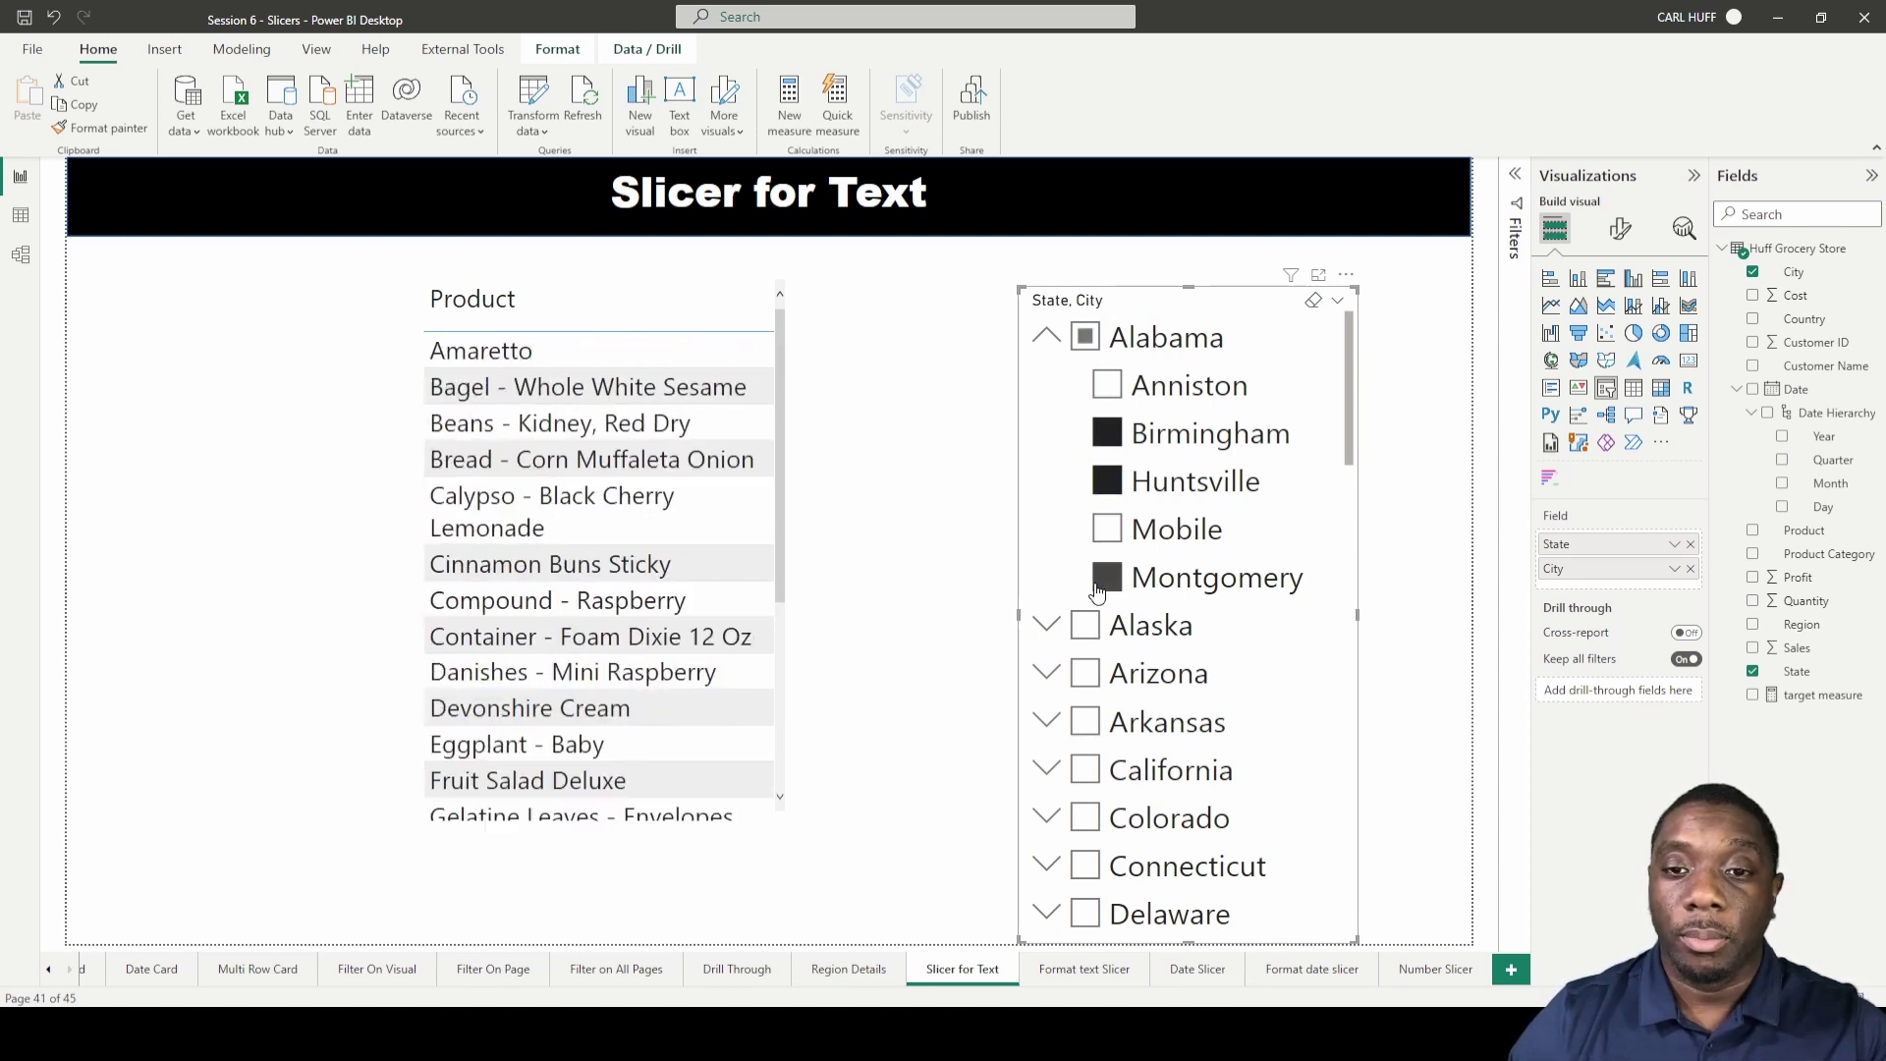
left_click(1102, 581)
left_click(1084, 336)
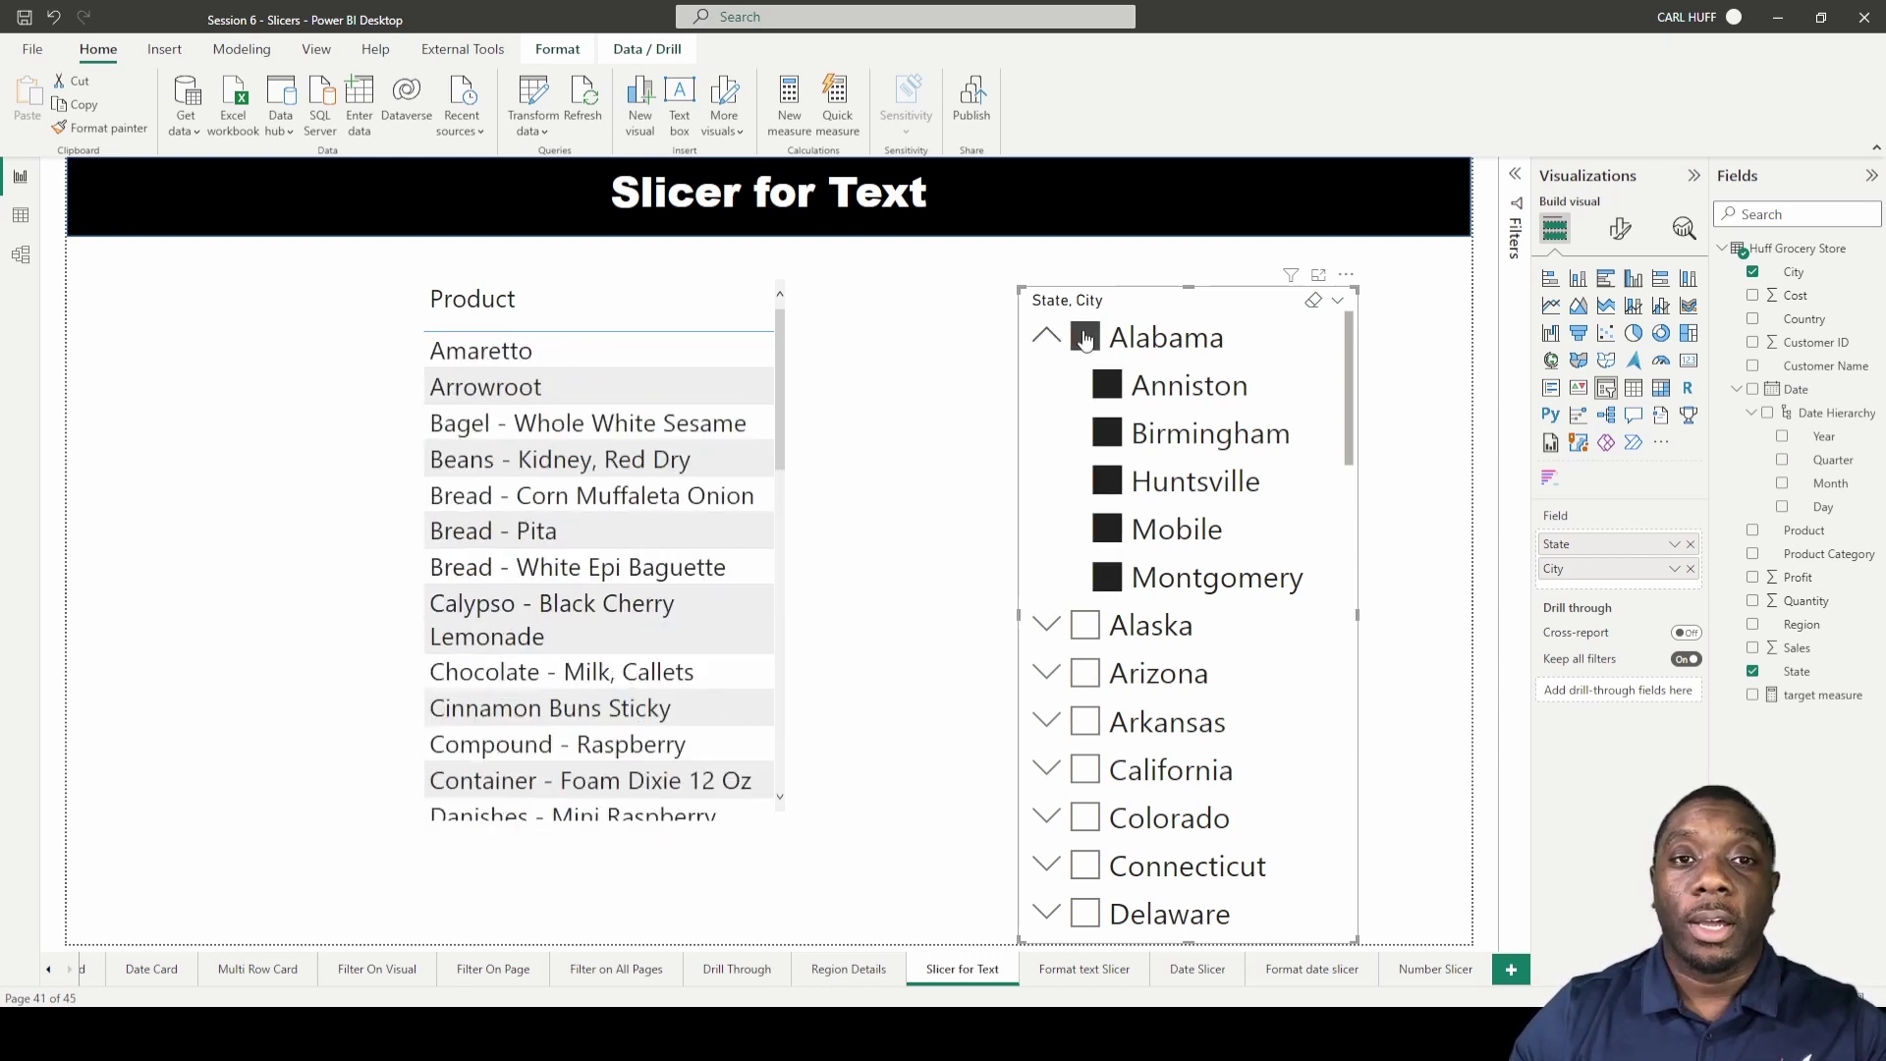